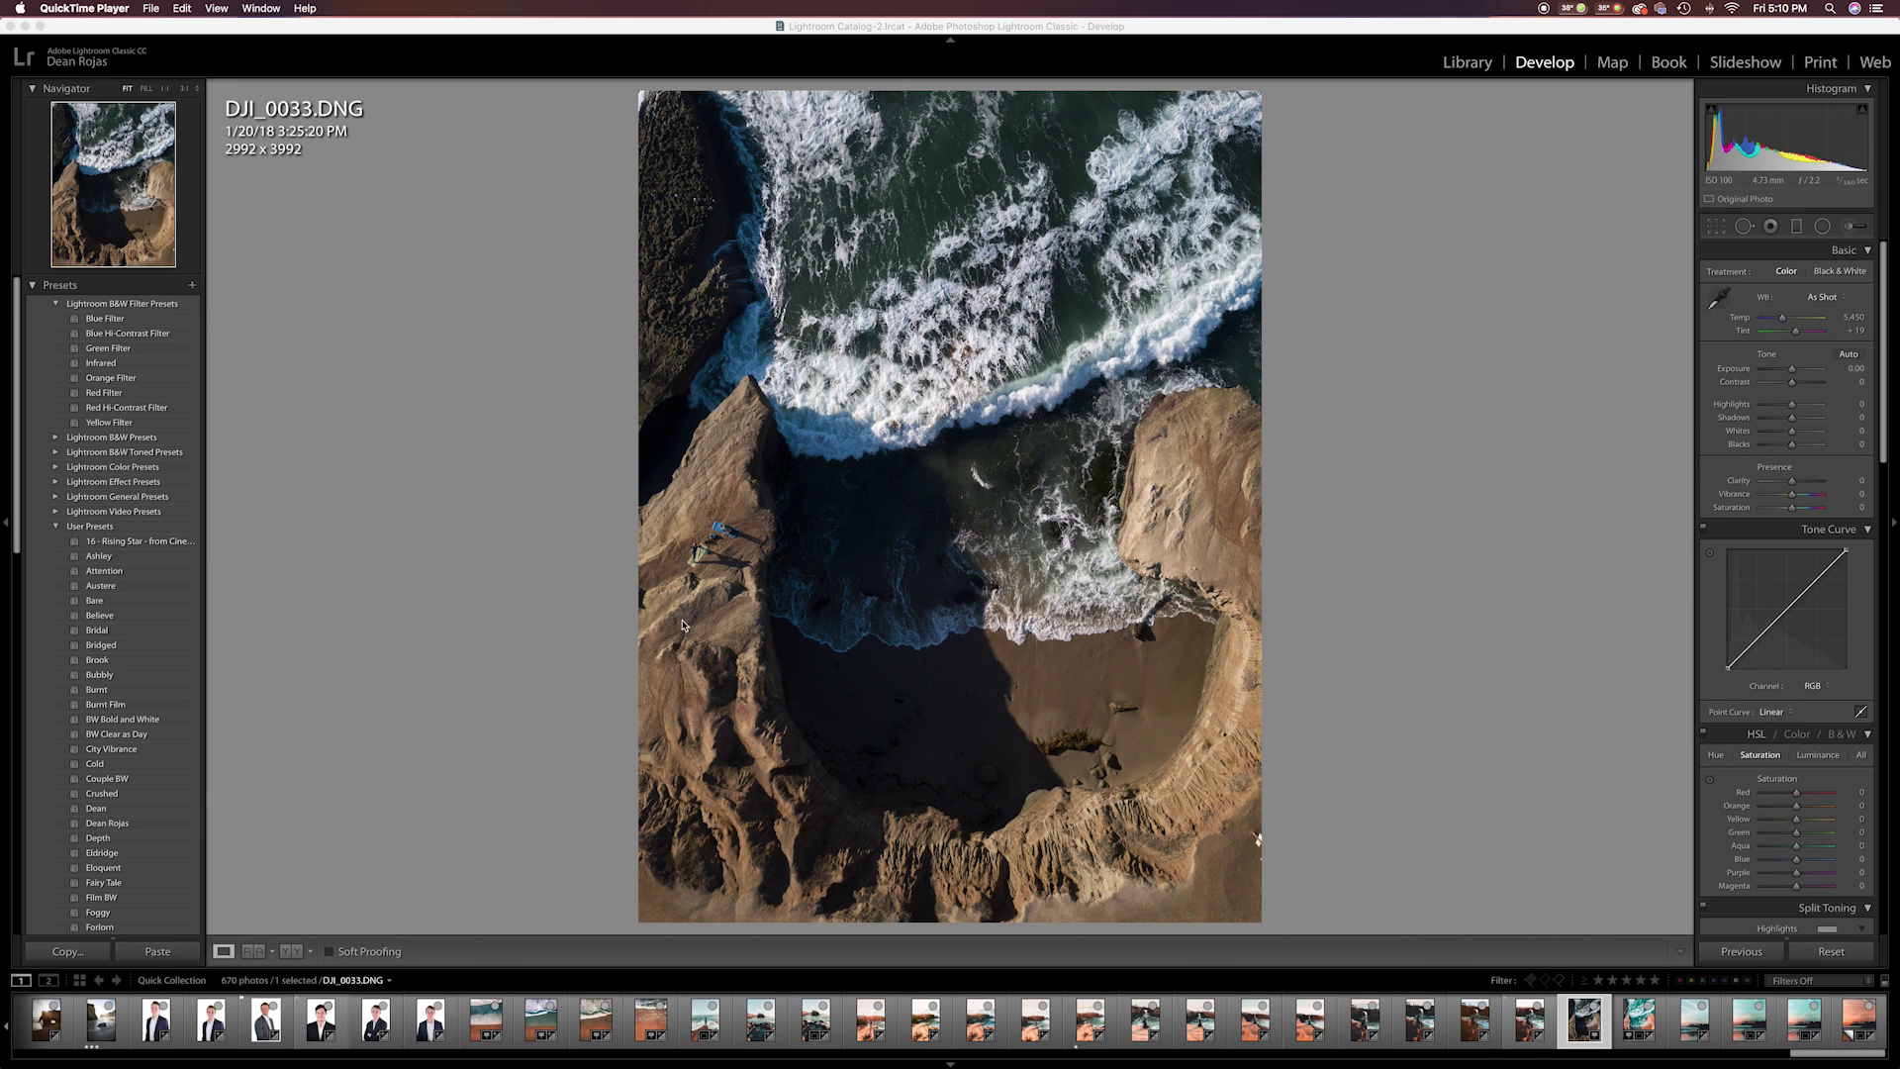
Step: Try the Overcoming preset on the cove photo, then reset it to default settings
scroll(109, 603, "down", 10)
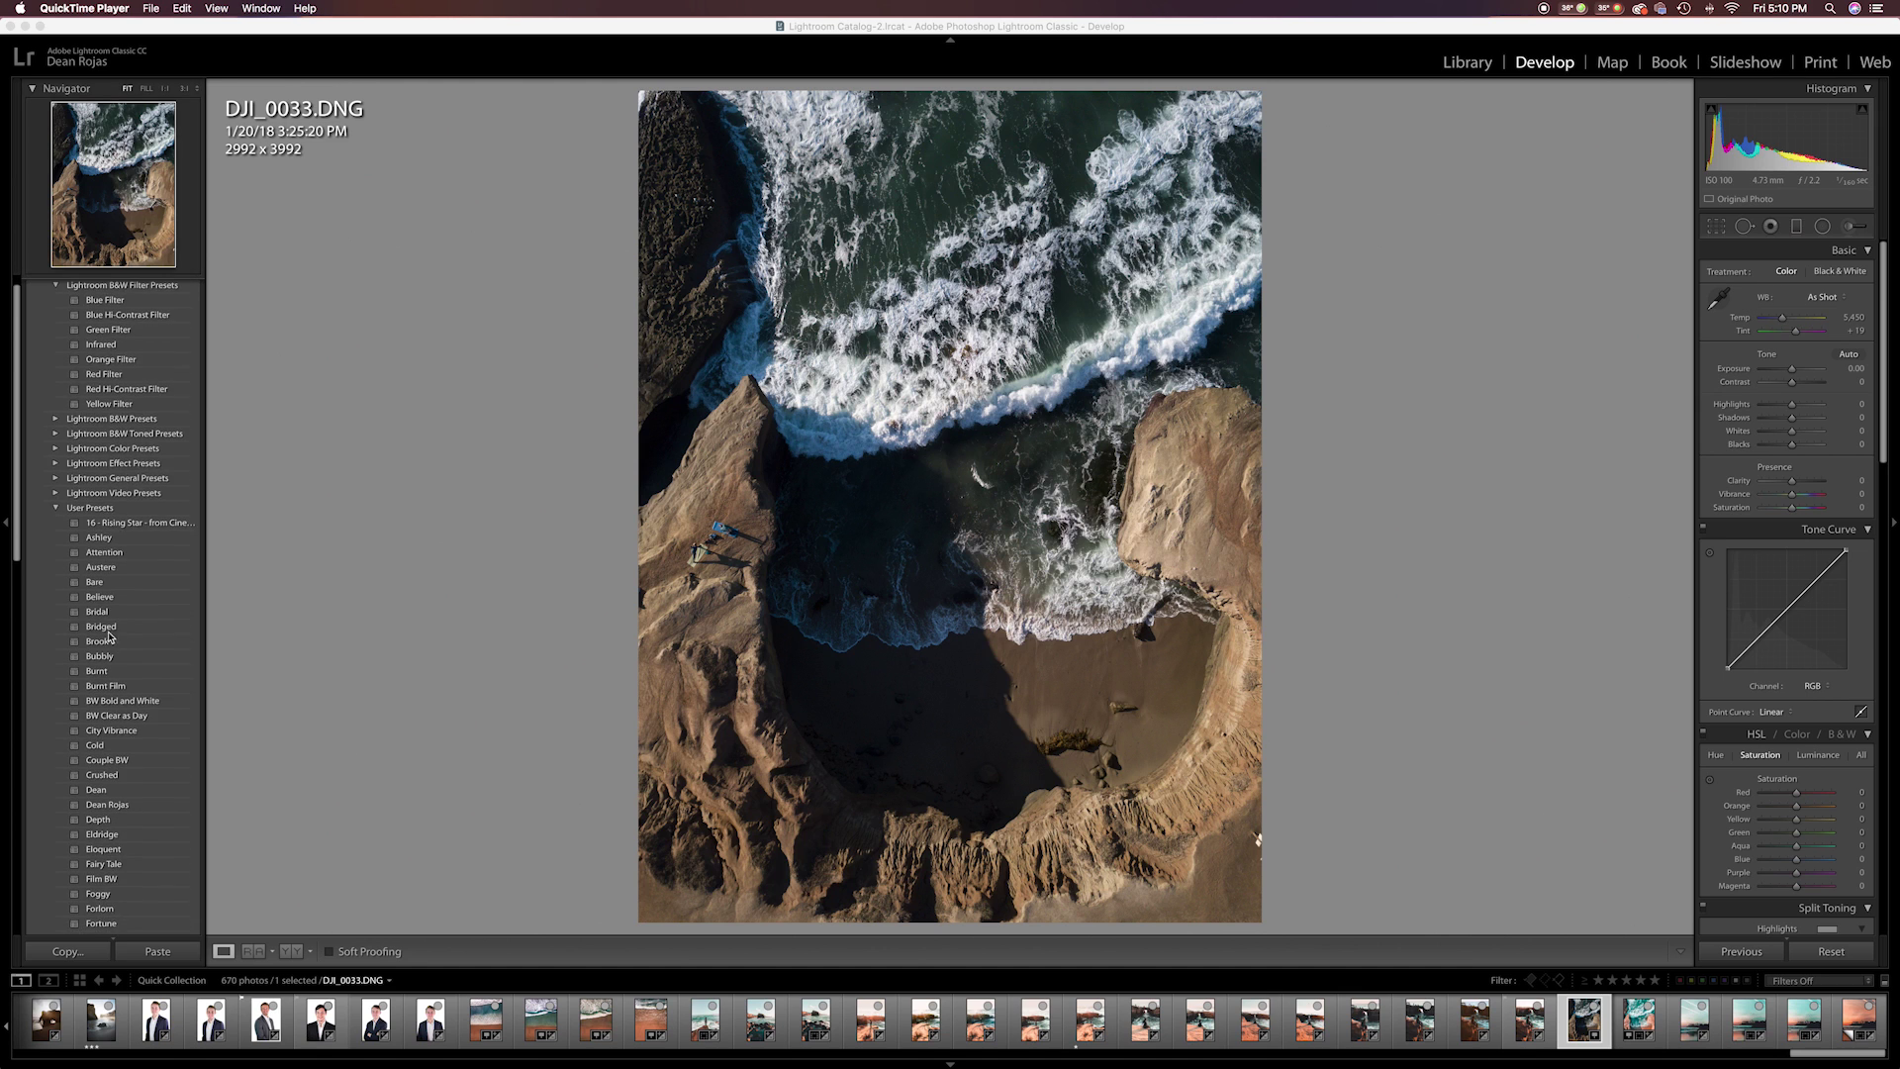
left_click(1578, 1023)
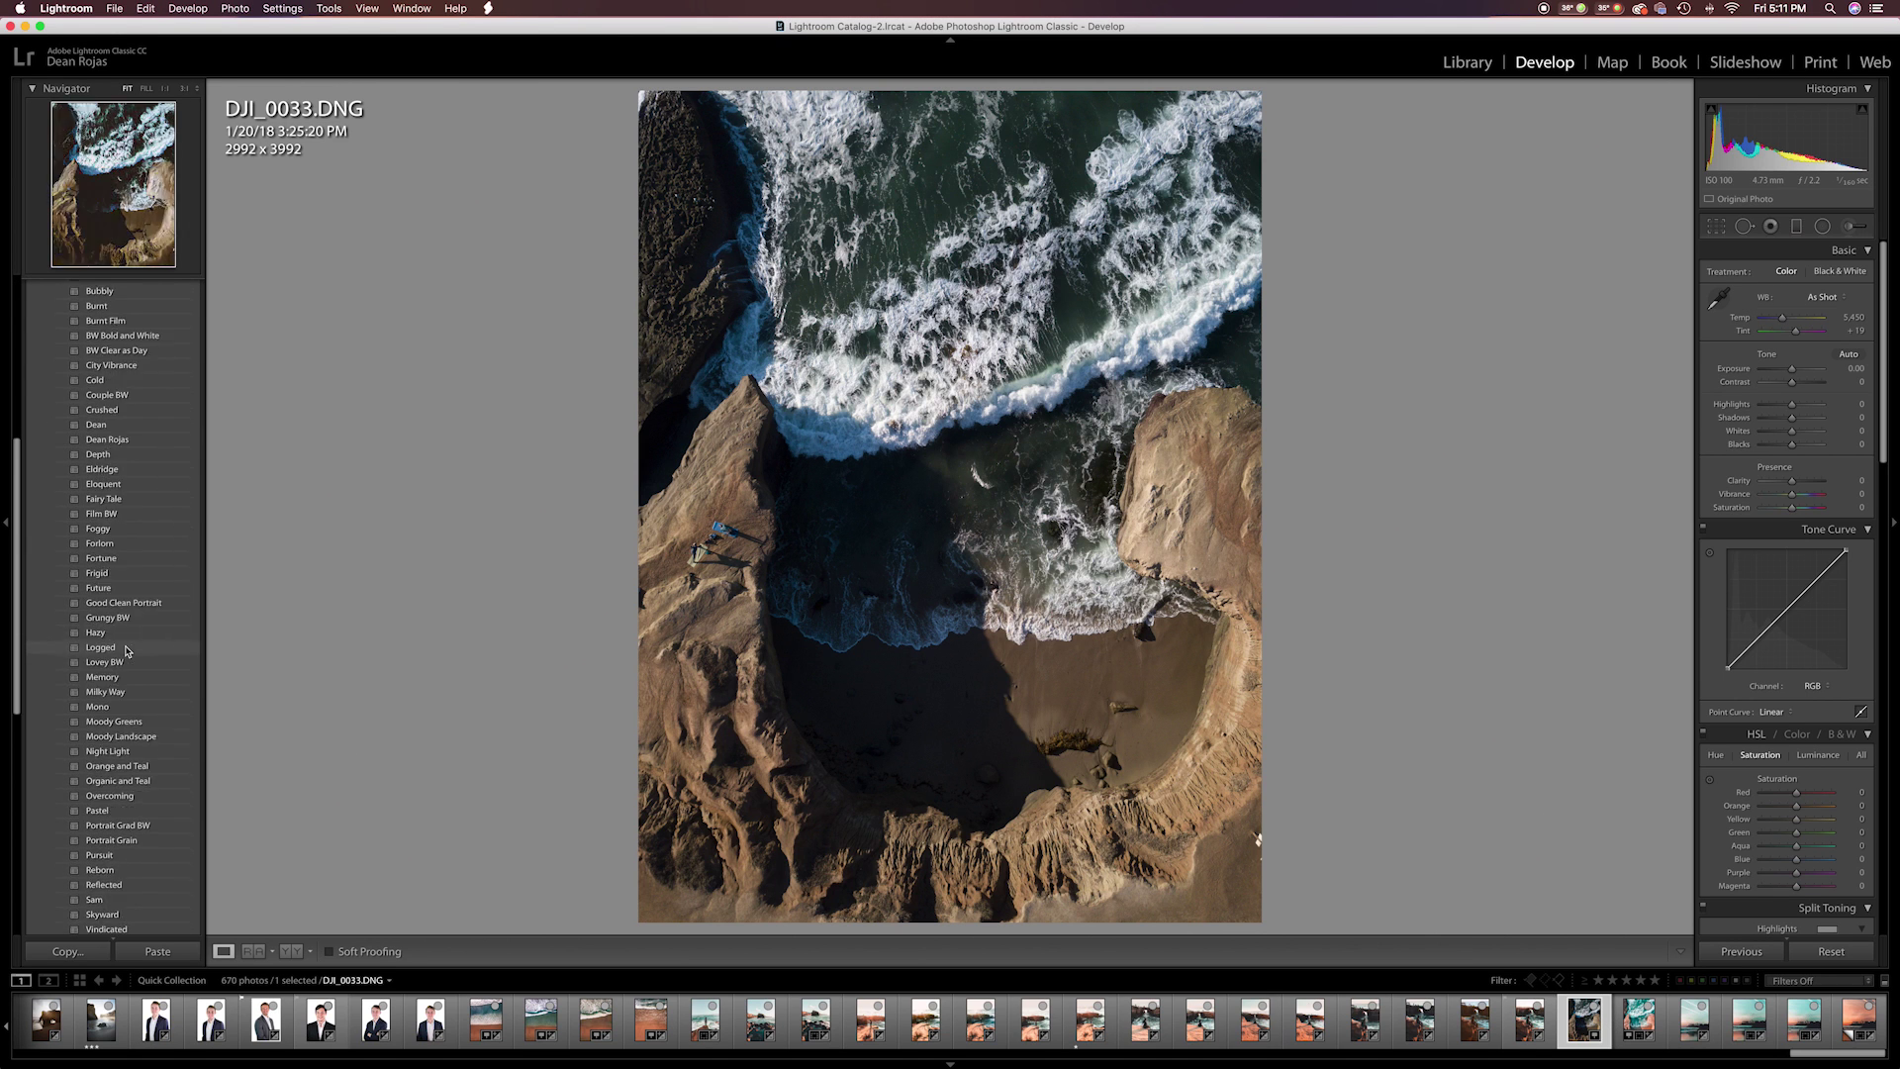
scroll(103, 663, "down", 3)
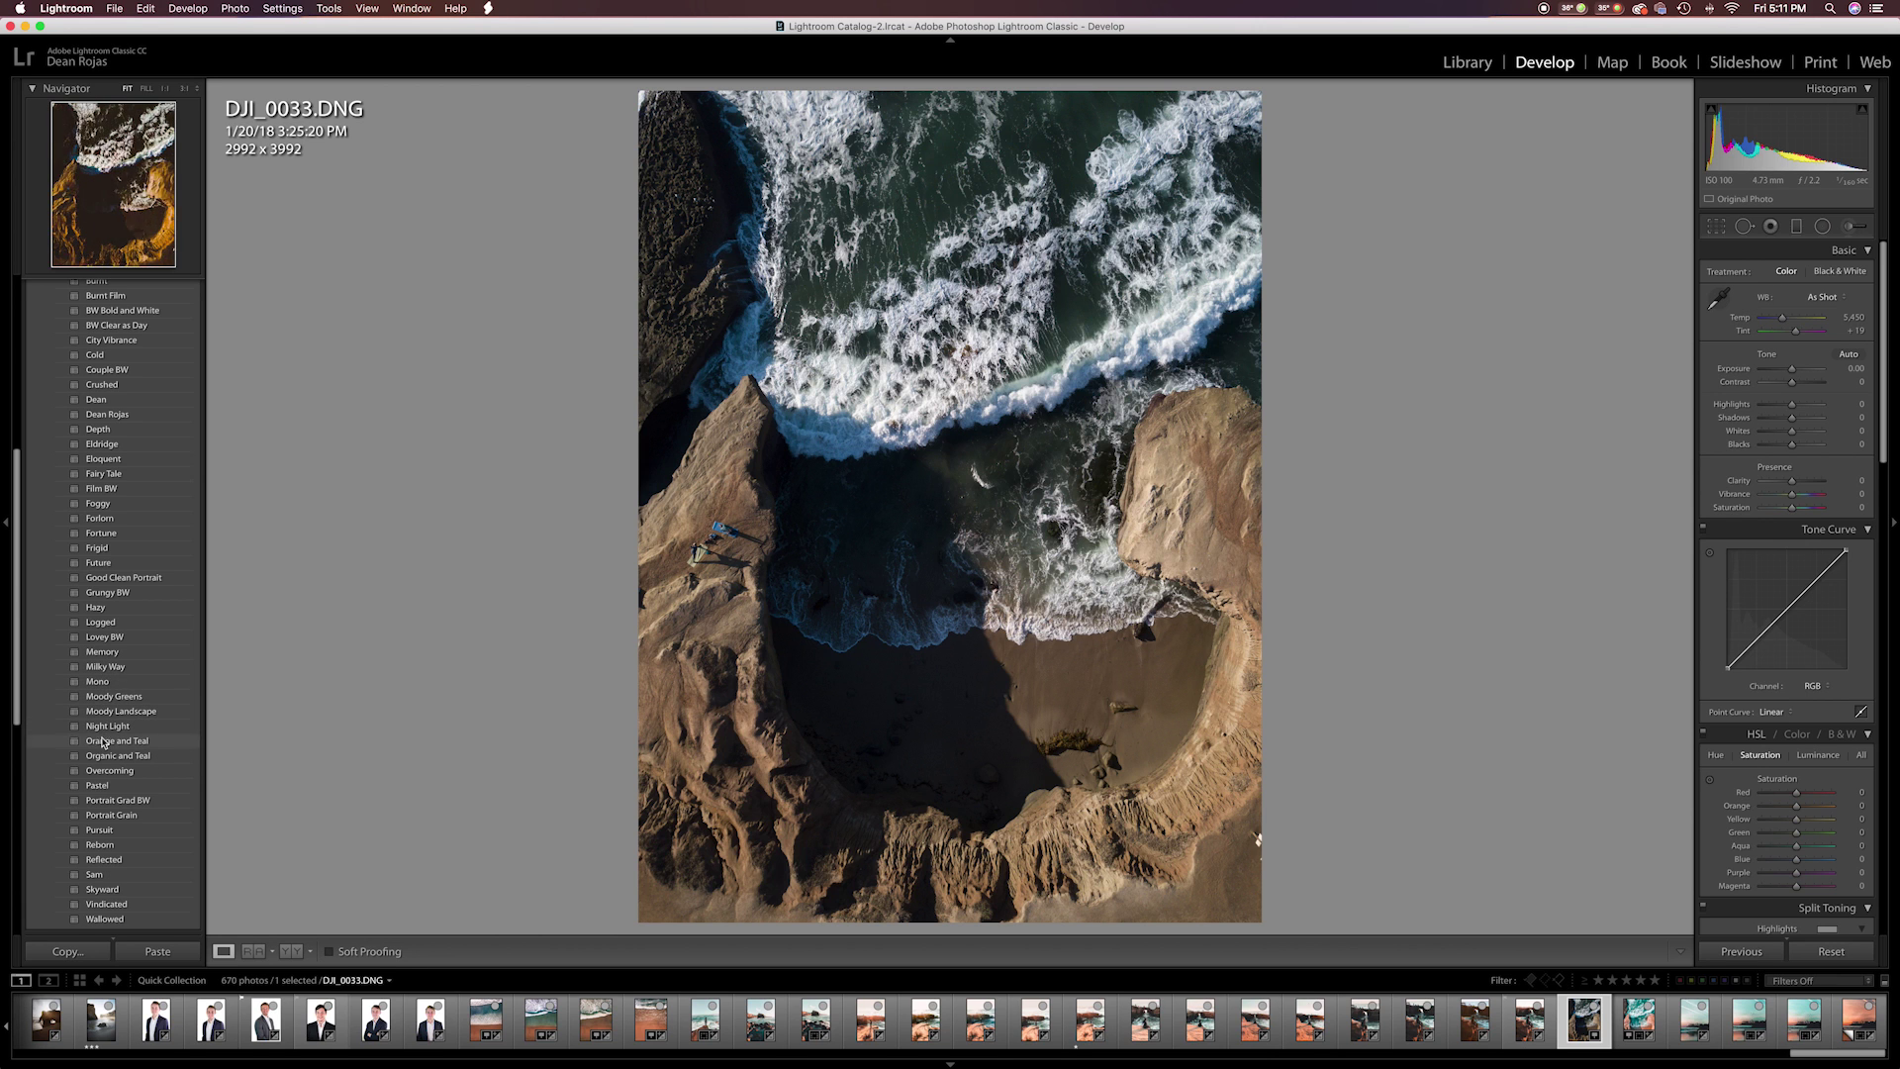
left_click(109, 771)
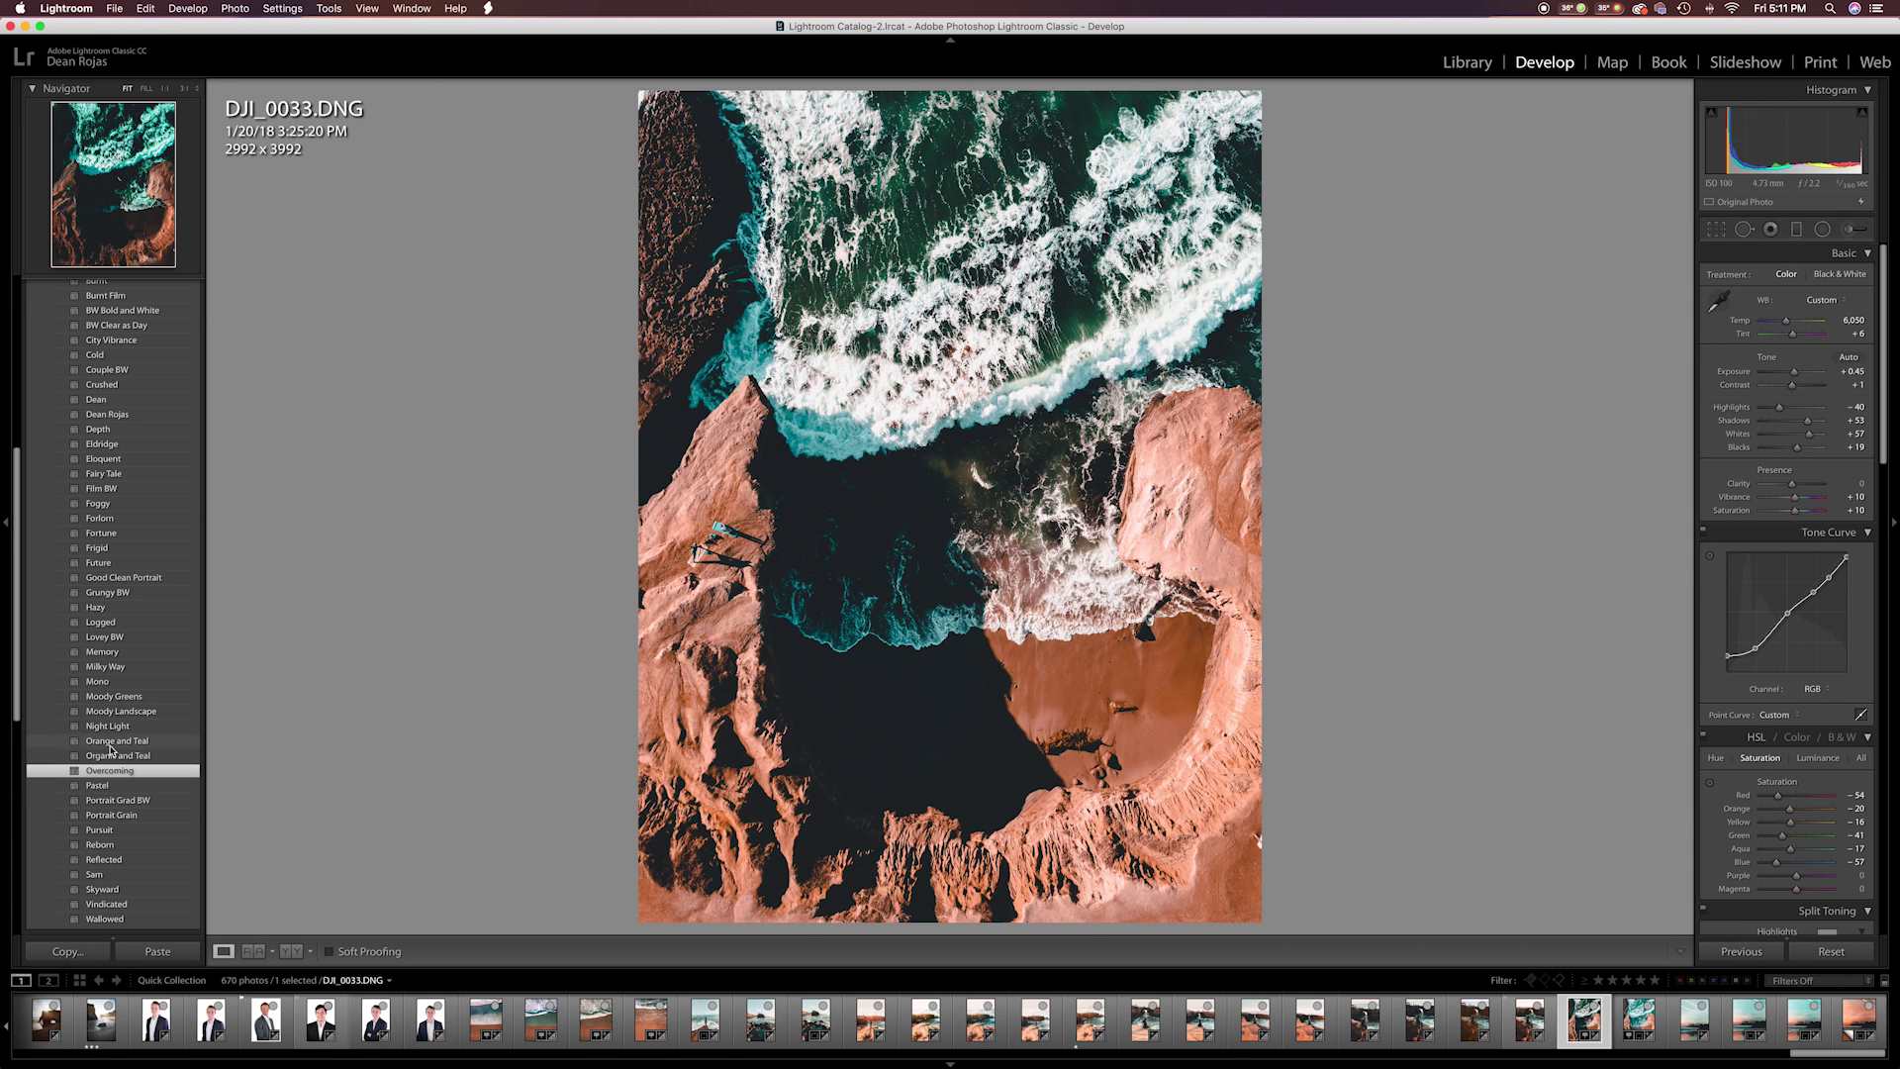
left_click(1818, 953)
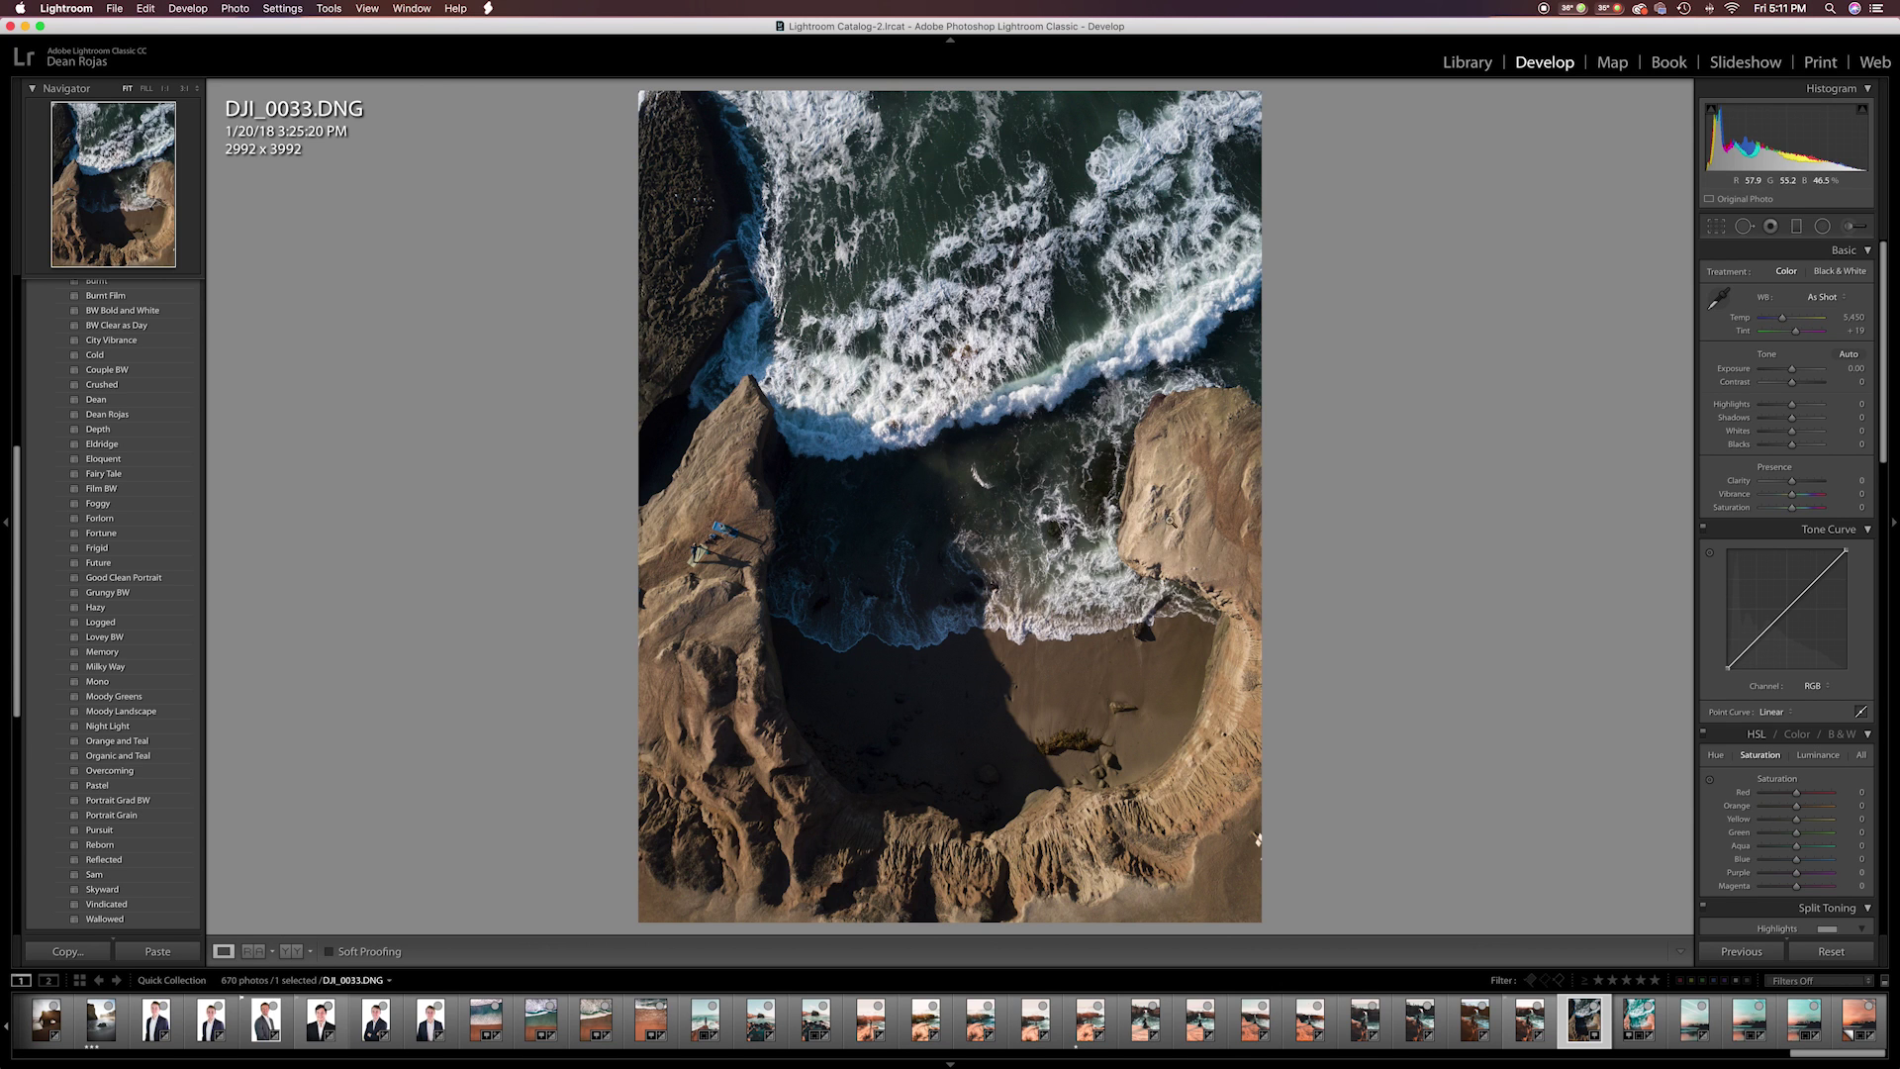
Step: Set Highlights +61, Shadows +64, Whites +49, Blacks −15 and Clarity +15
left_click_drag(1791, 403, 1786, 448)
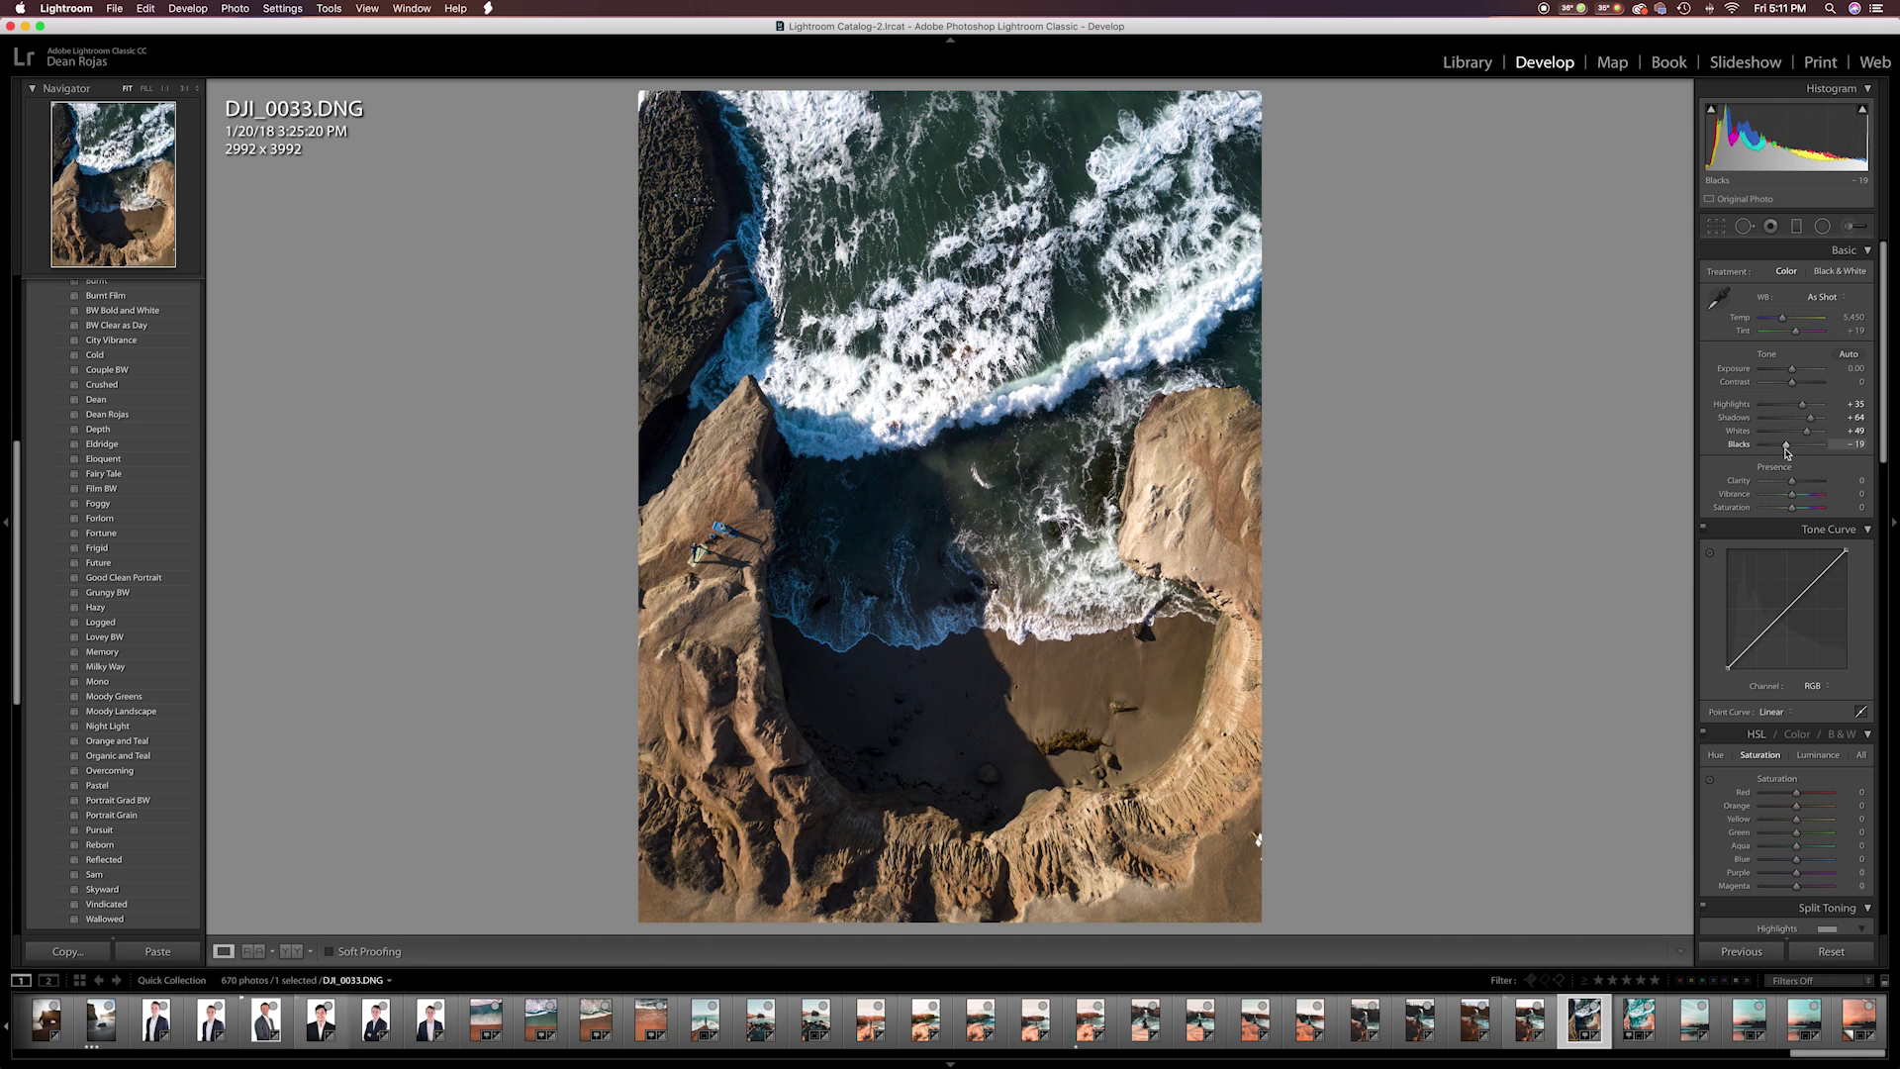
left_click_drag(1787, 451, 1789, 450)
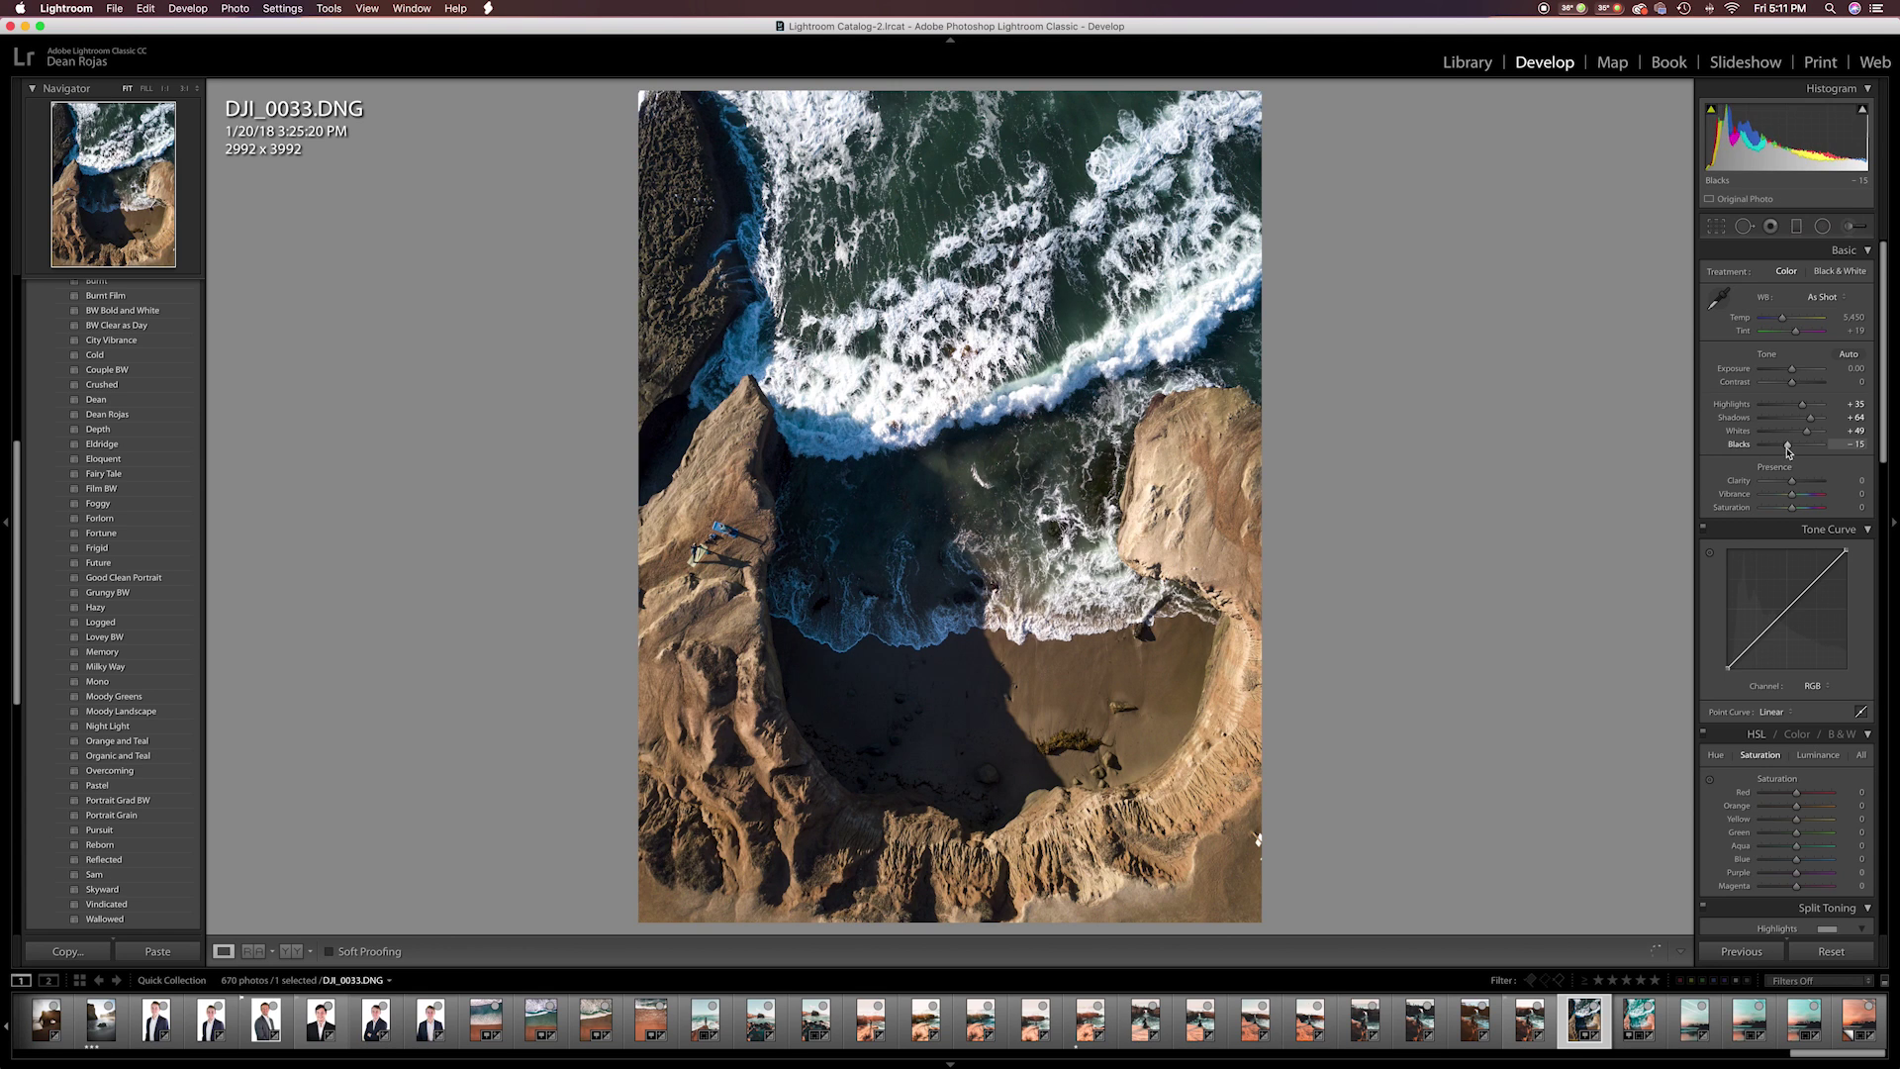
left_click(1851, 483)
type("10")
key("Up")
key("Return")
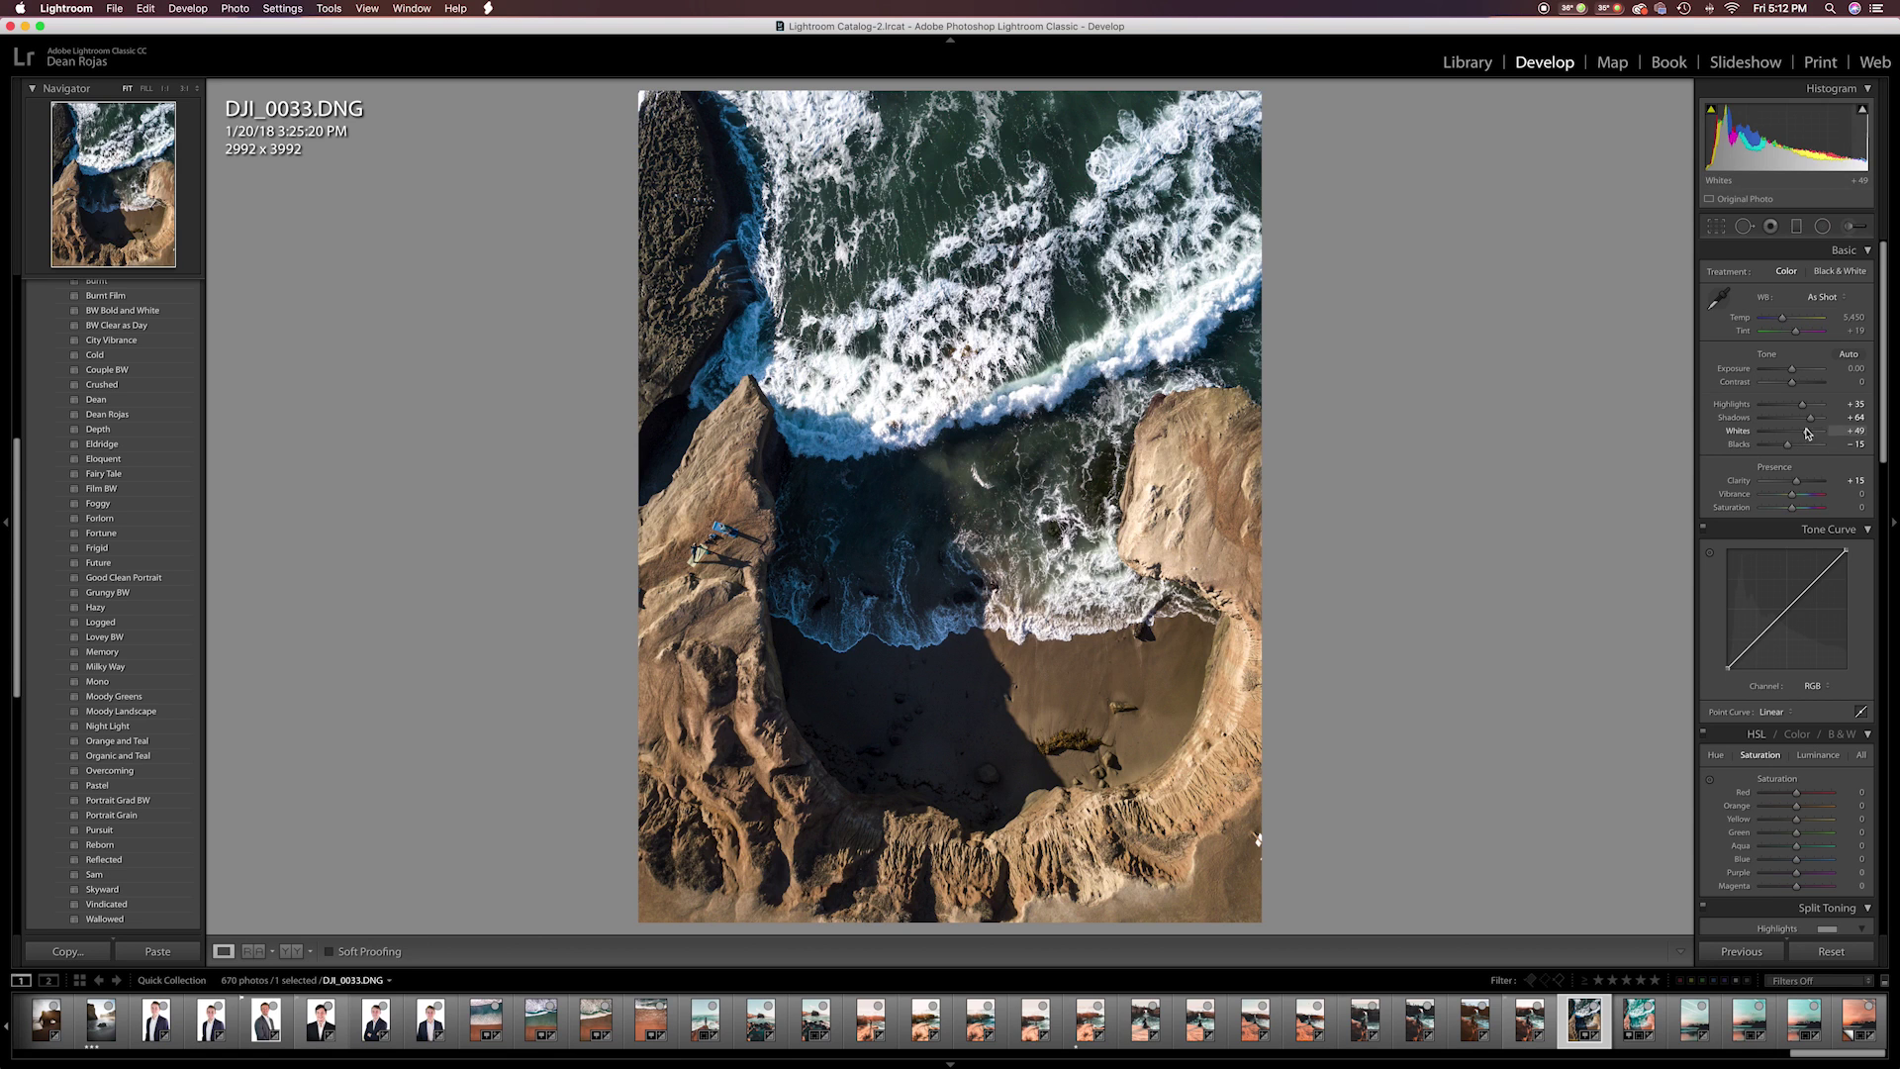
left_click_drag(1806, 412, 1812, 412)
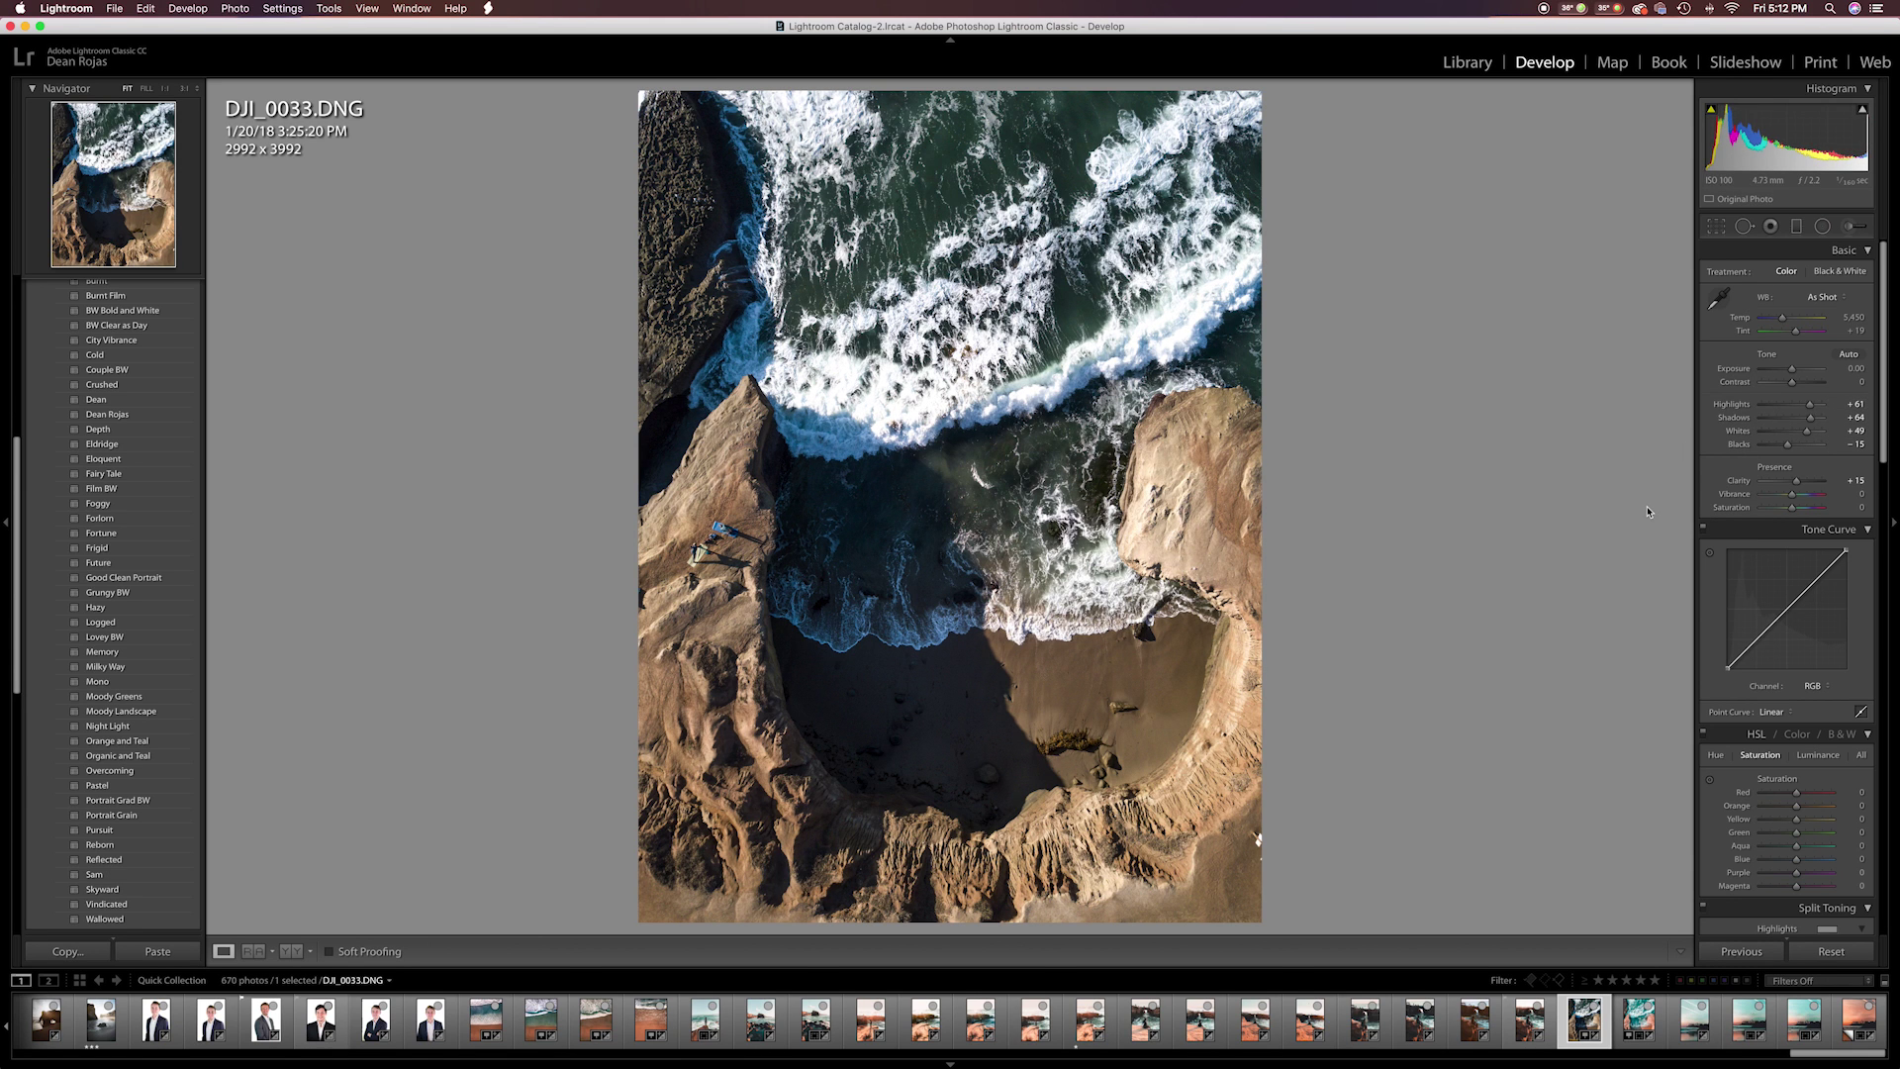
Step: Set Vibrance to +25 and Saturation to +15, then compare before and after
left_click_drag(1793, 499, 1803, 500)
left_click(1846, 494)
type("25")
key("Return")
left_click(1858, 506)
type("15")
key("Return")
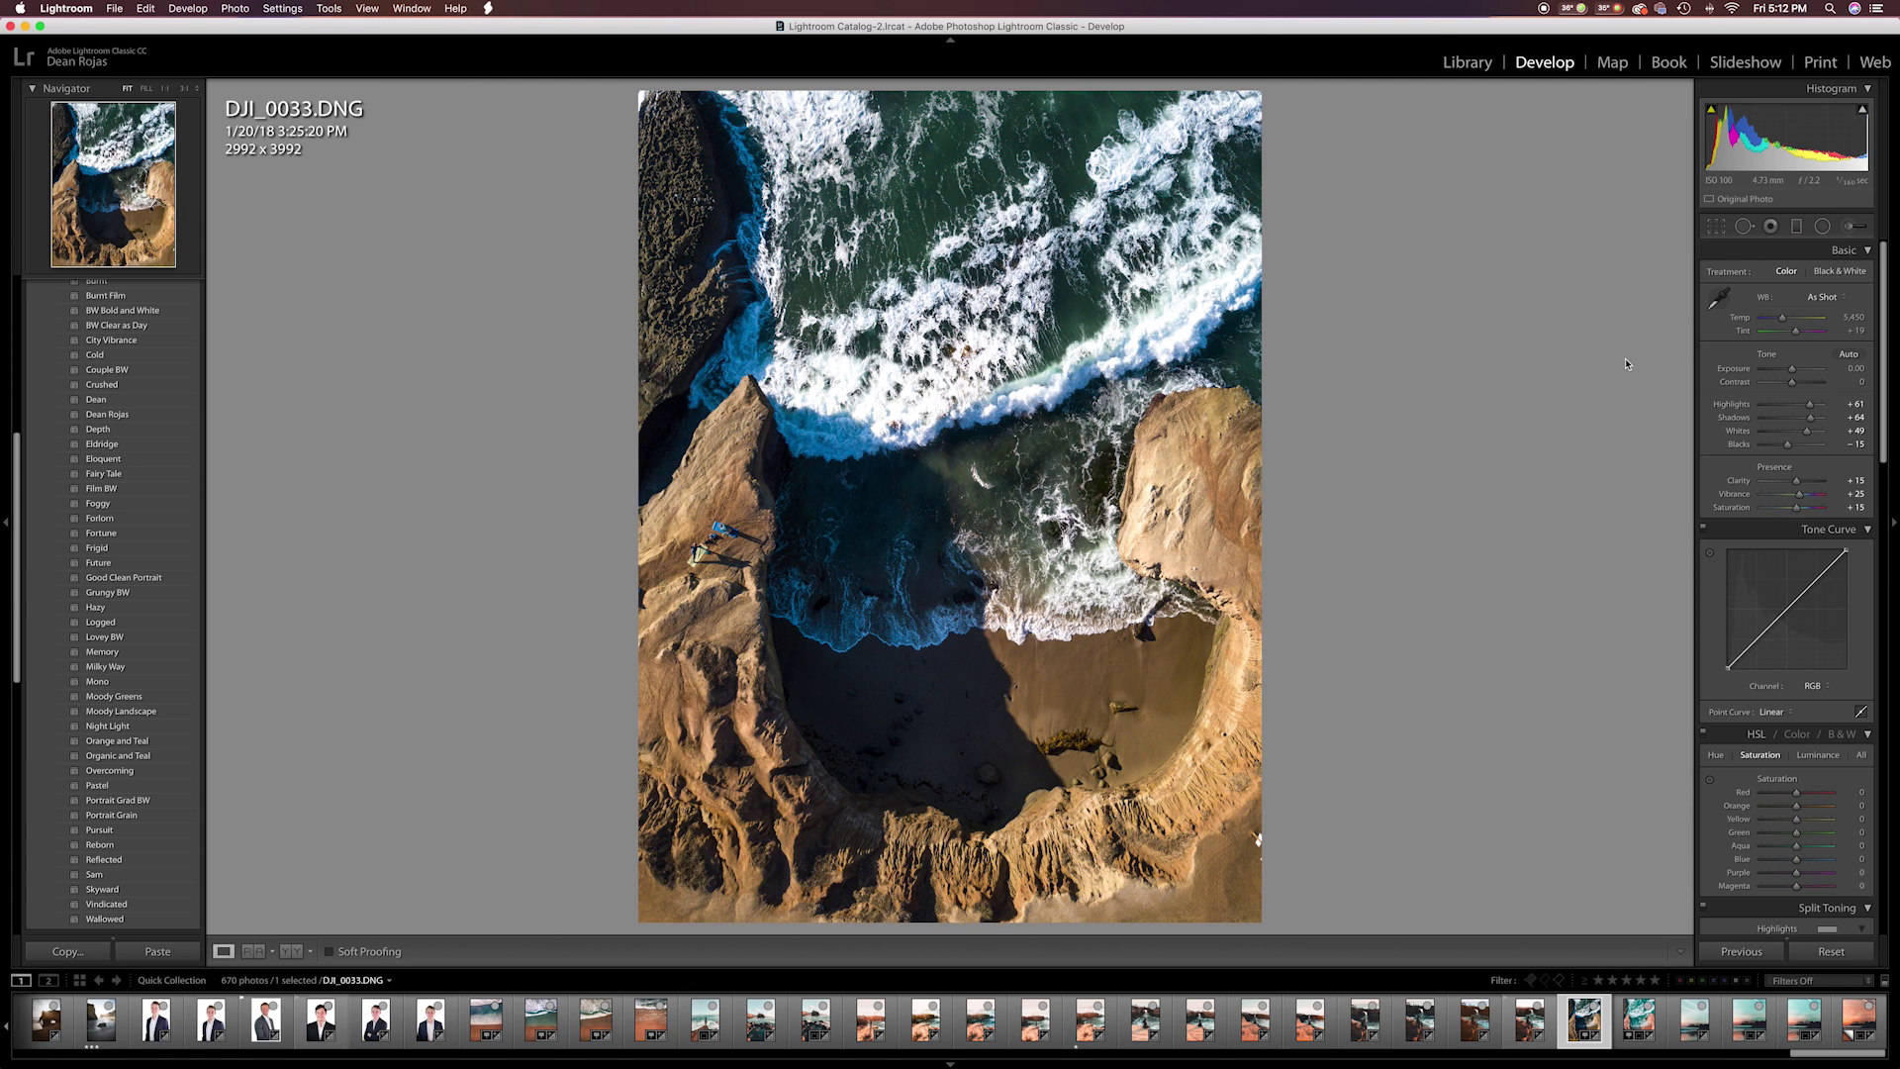
key("backslash")
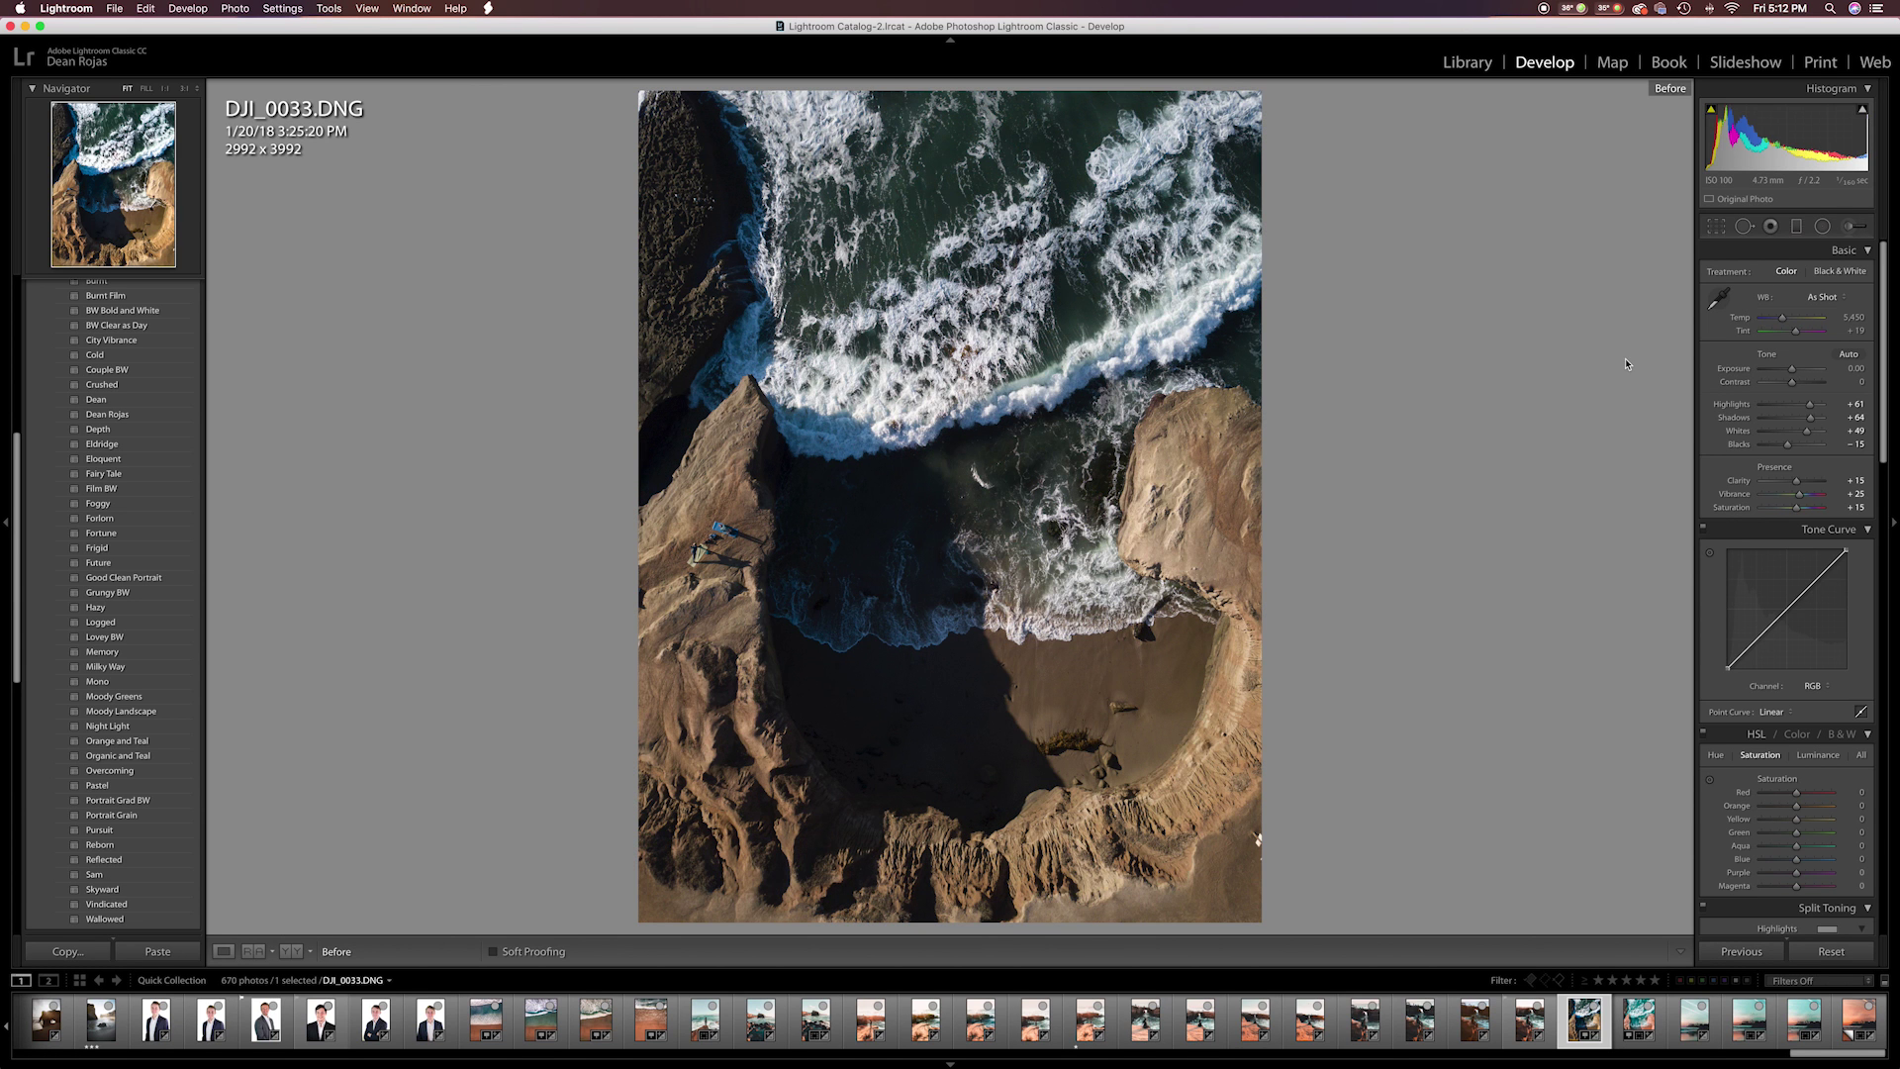
key("backslash")
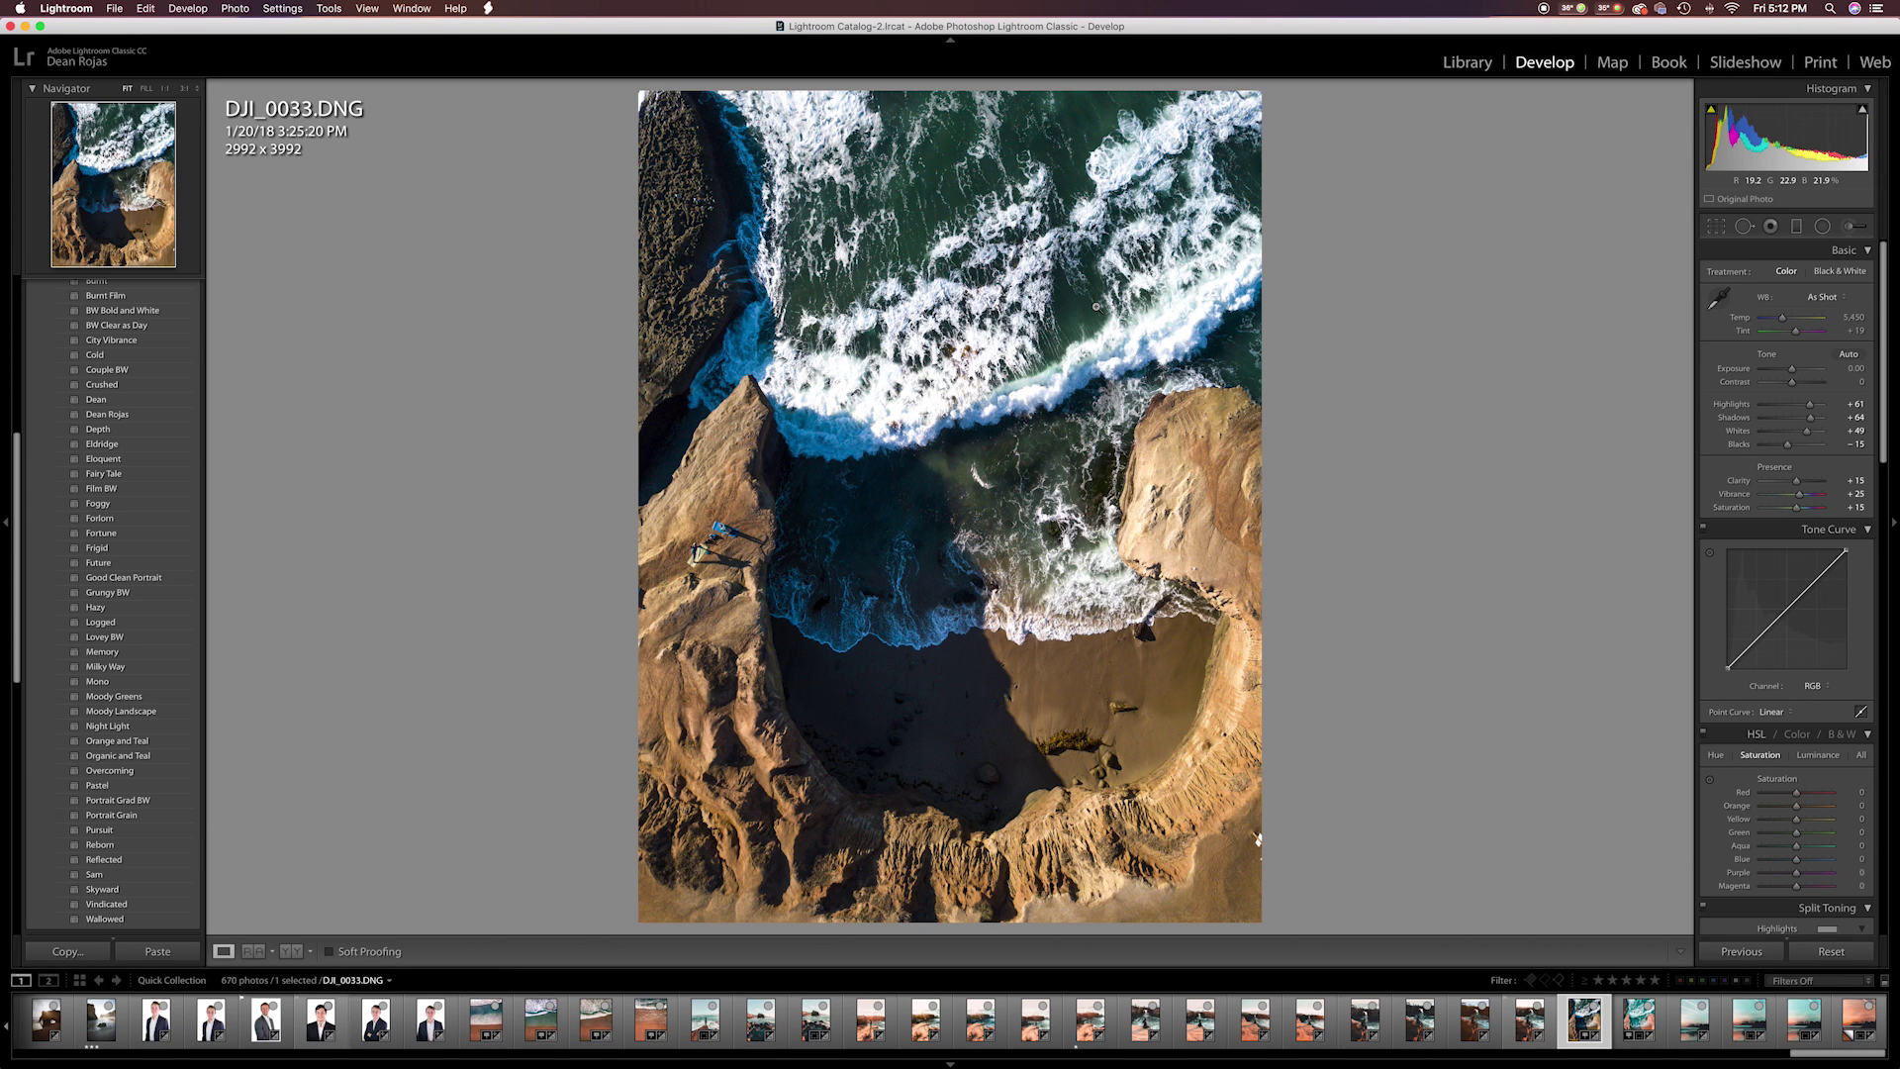
scroll(1797, 466, "down", 2)
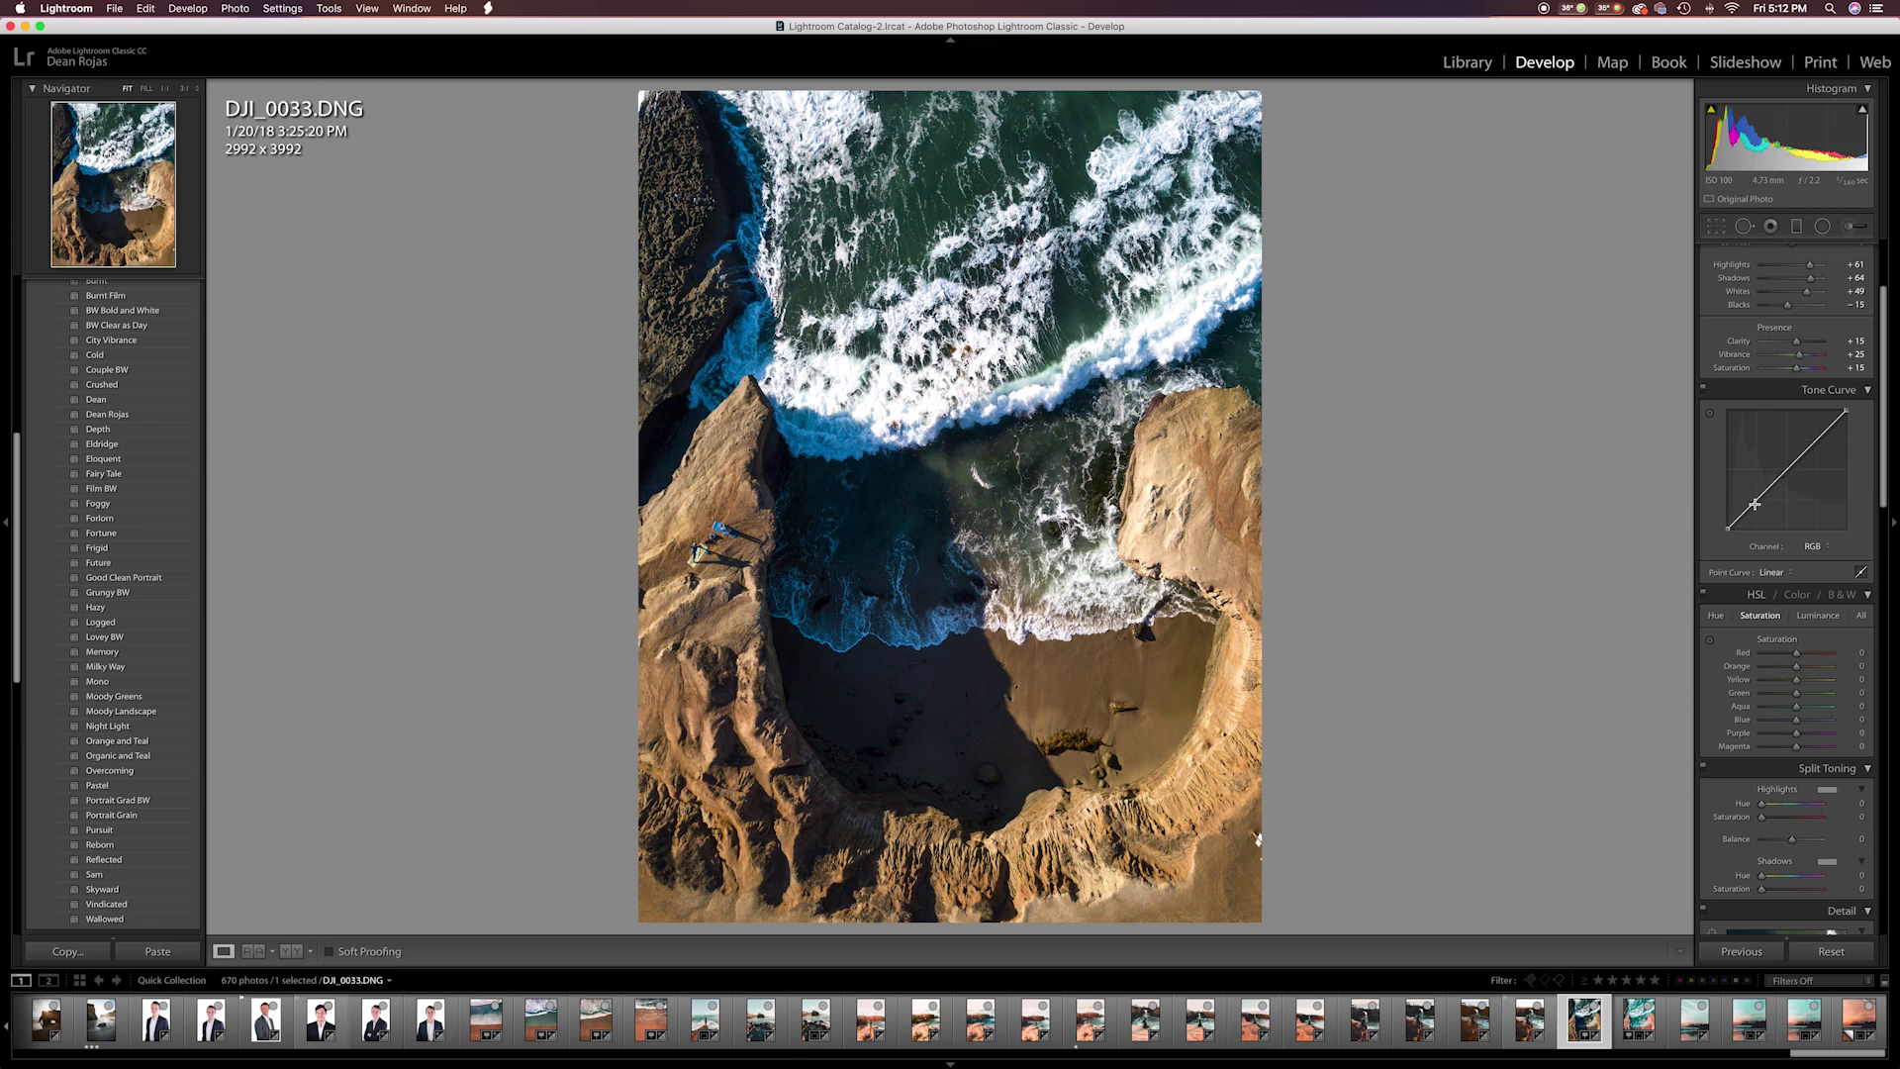
Step: Add tone curve points and lift the black point and lower point to brighten shadows
mouse_move(1757, 508)
left_mouse_down()
mouse_move(1765, 489)
mouse_move(1729, 525)
left_mouse_up()
left_click(1785, 469)
left_click(1814, 438)
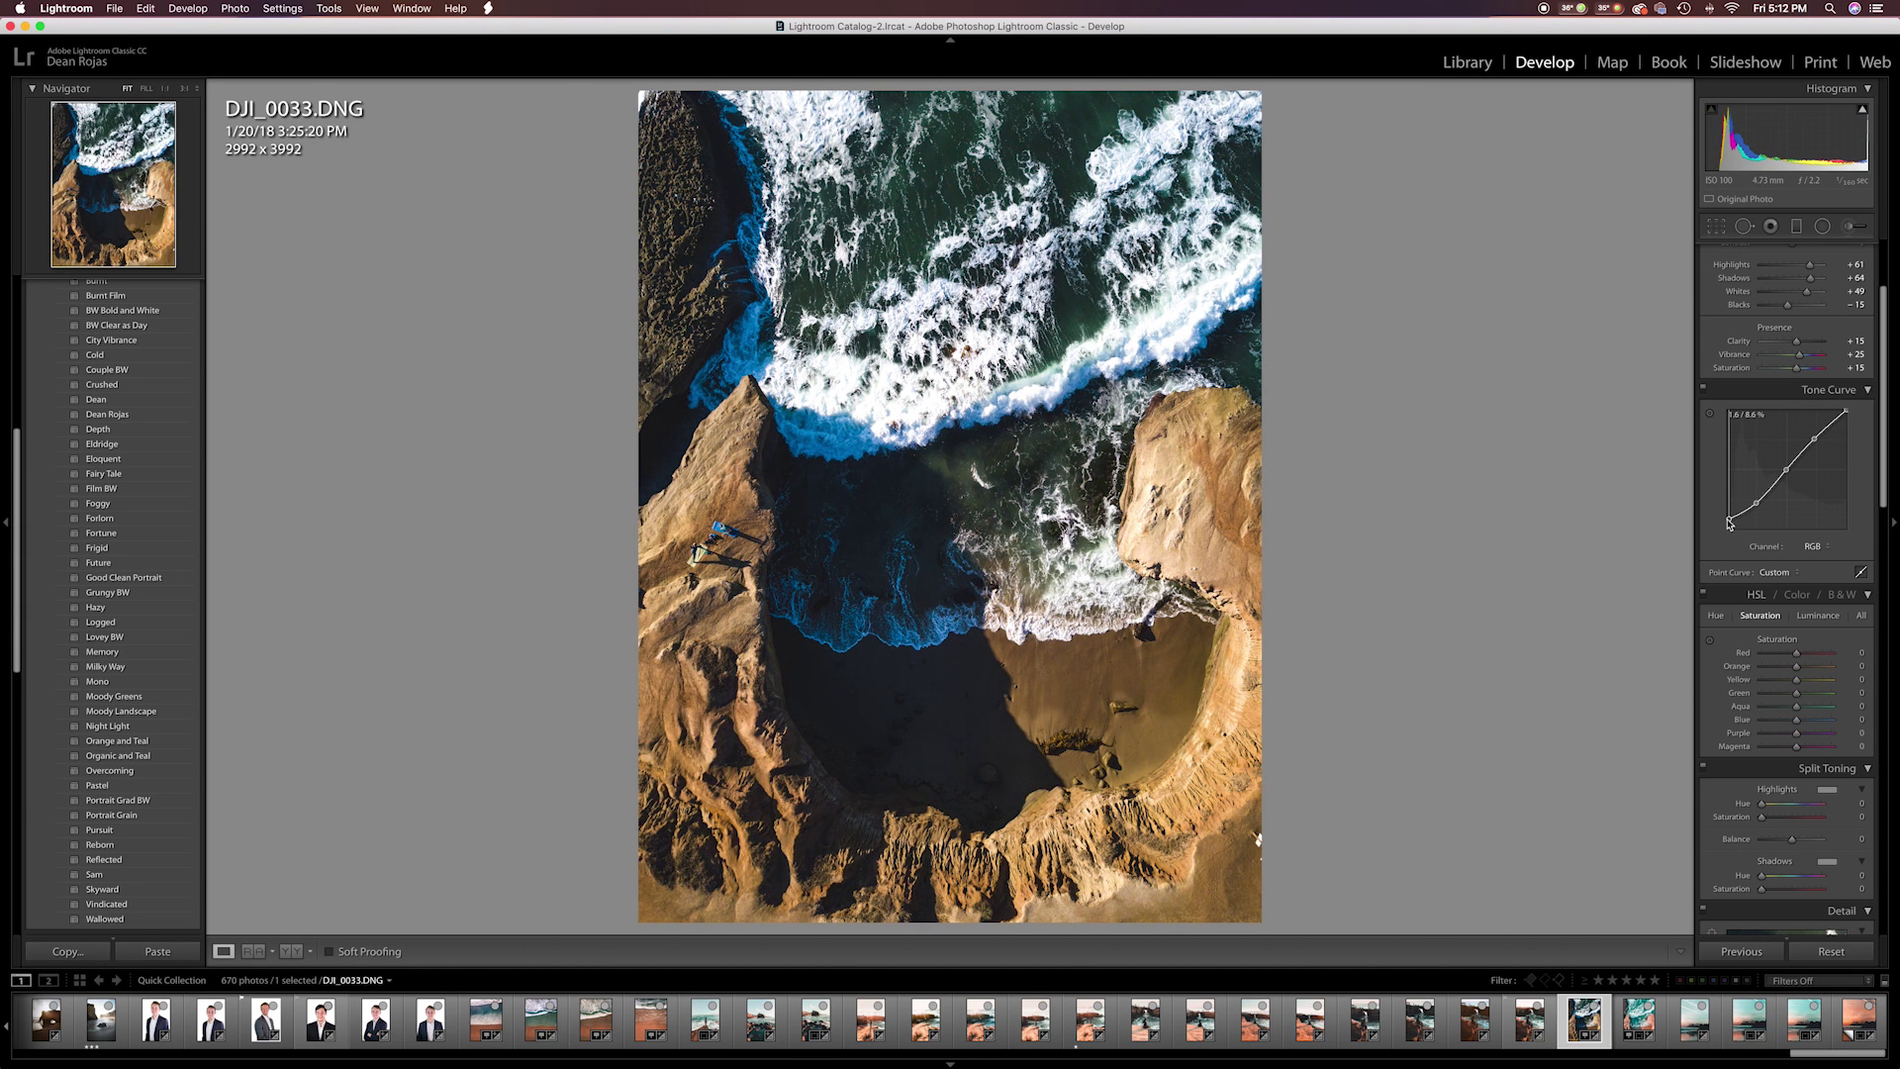
left_click_drag(1730, 523, 1730, 522)
left_click(1756, 505)
left_click_drag(1756, 507, 1753, 493)
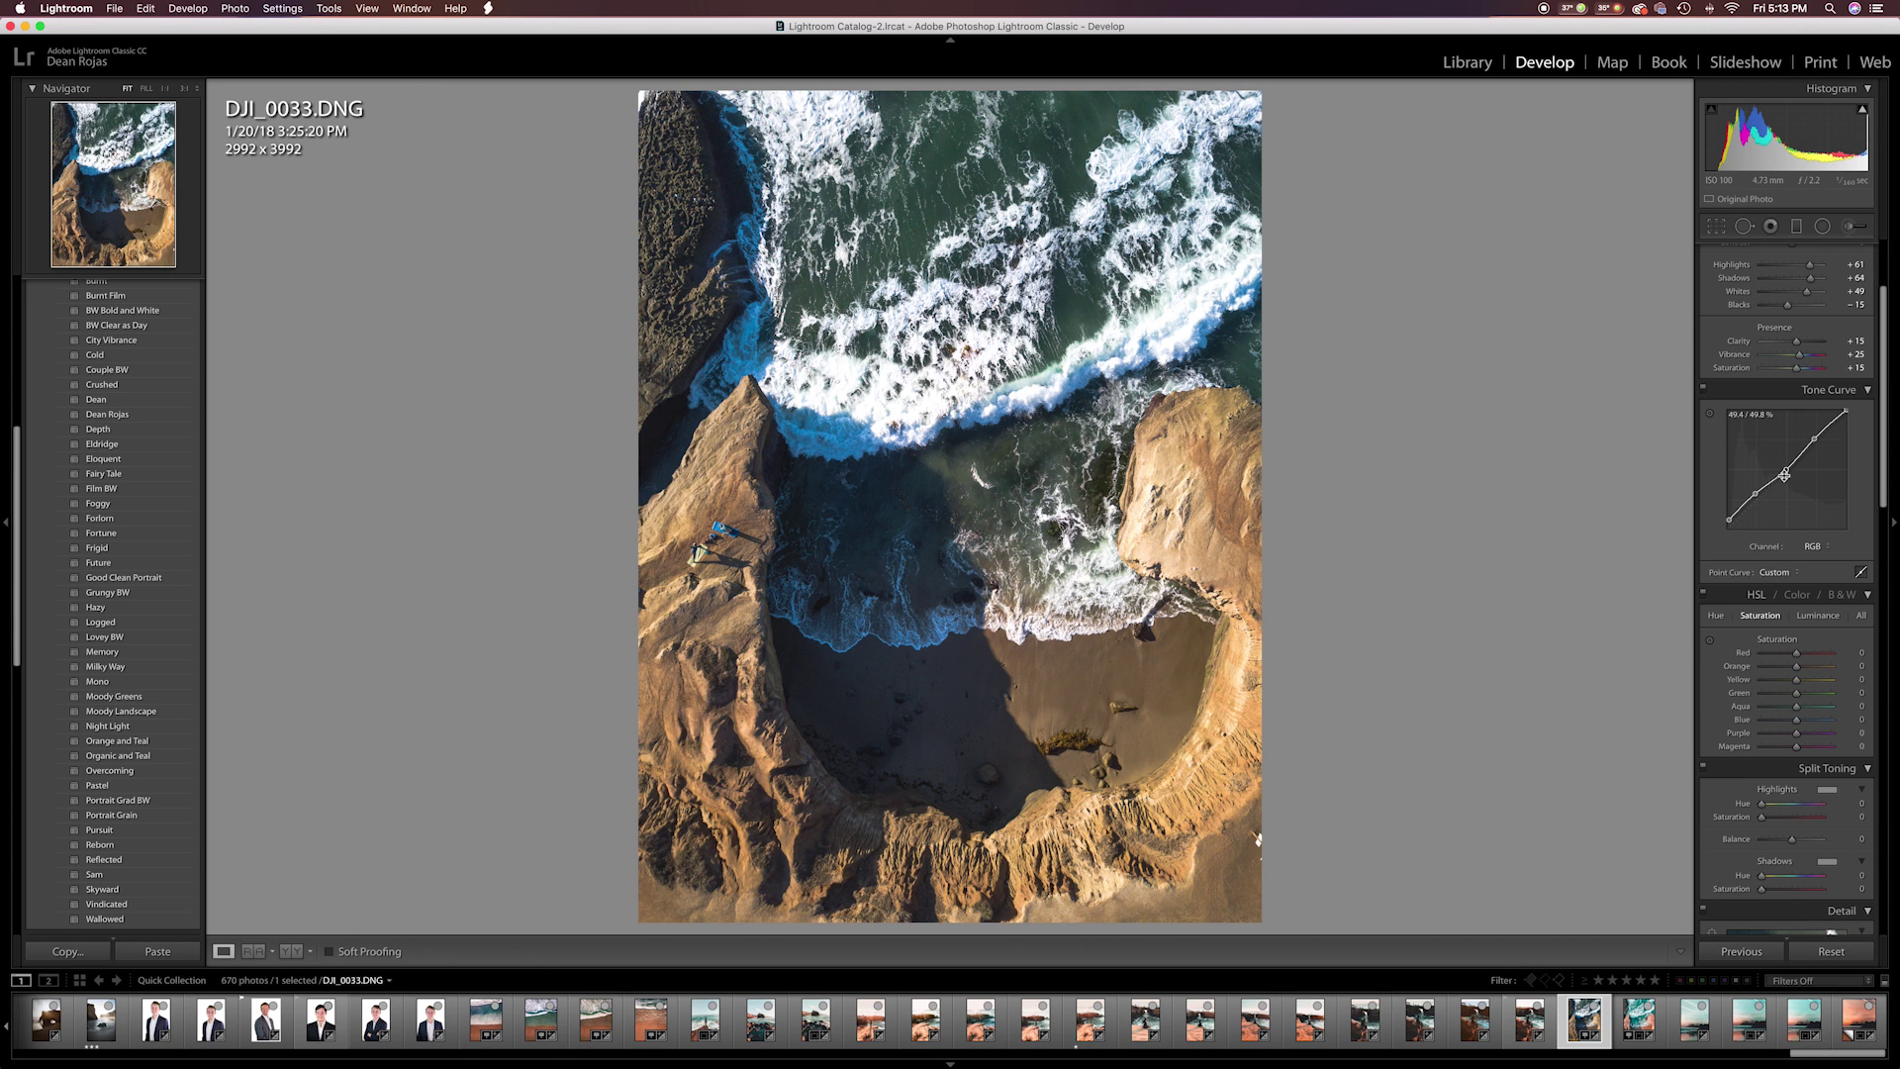
Step: Raise the middle and upper curve points, compare, and undo a black-point drop to 0%
left_click_drag(1786, 469, 1786, 465)
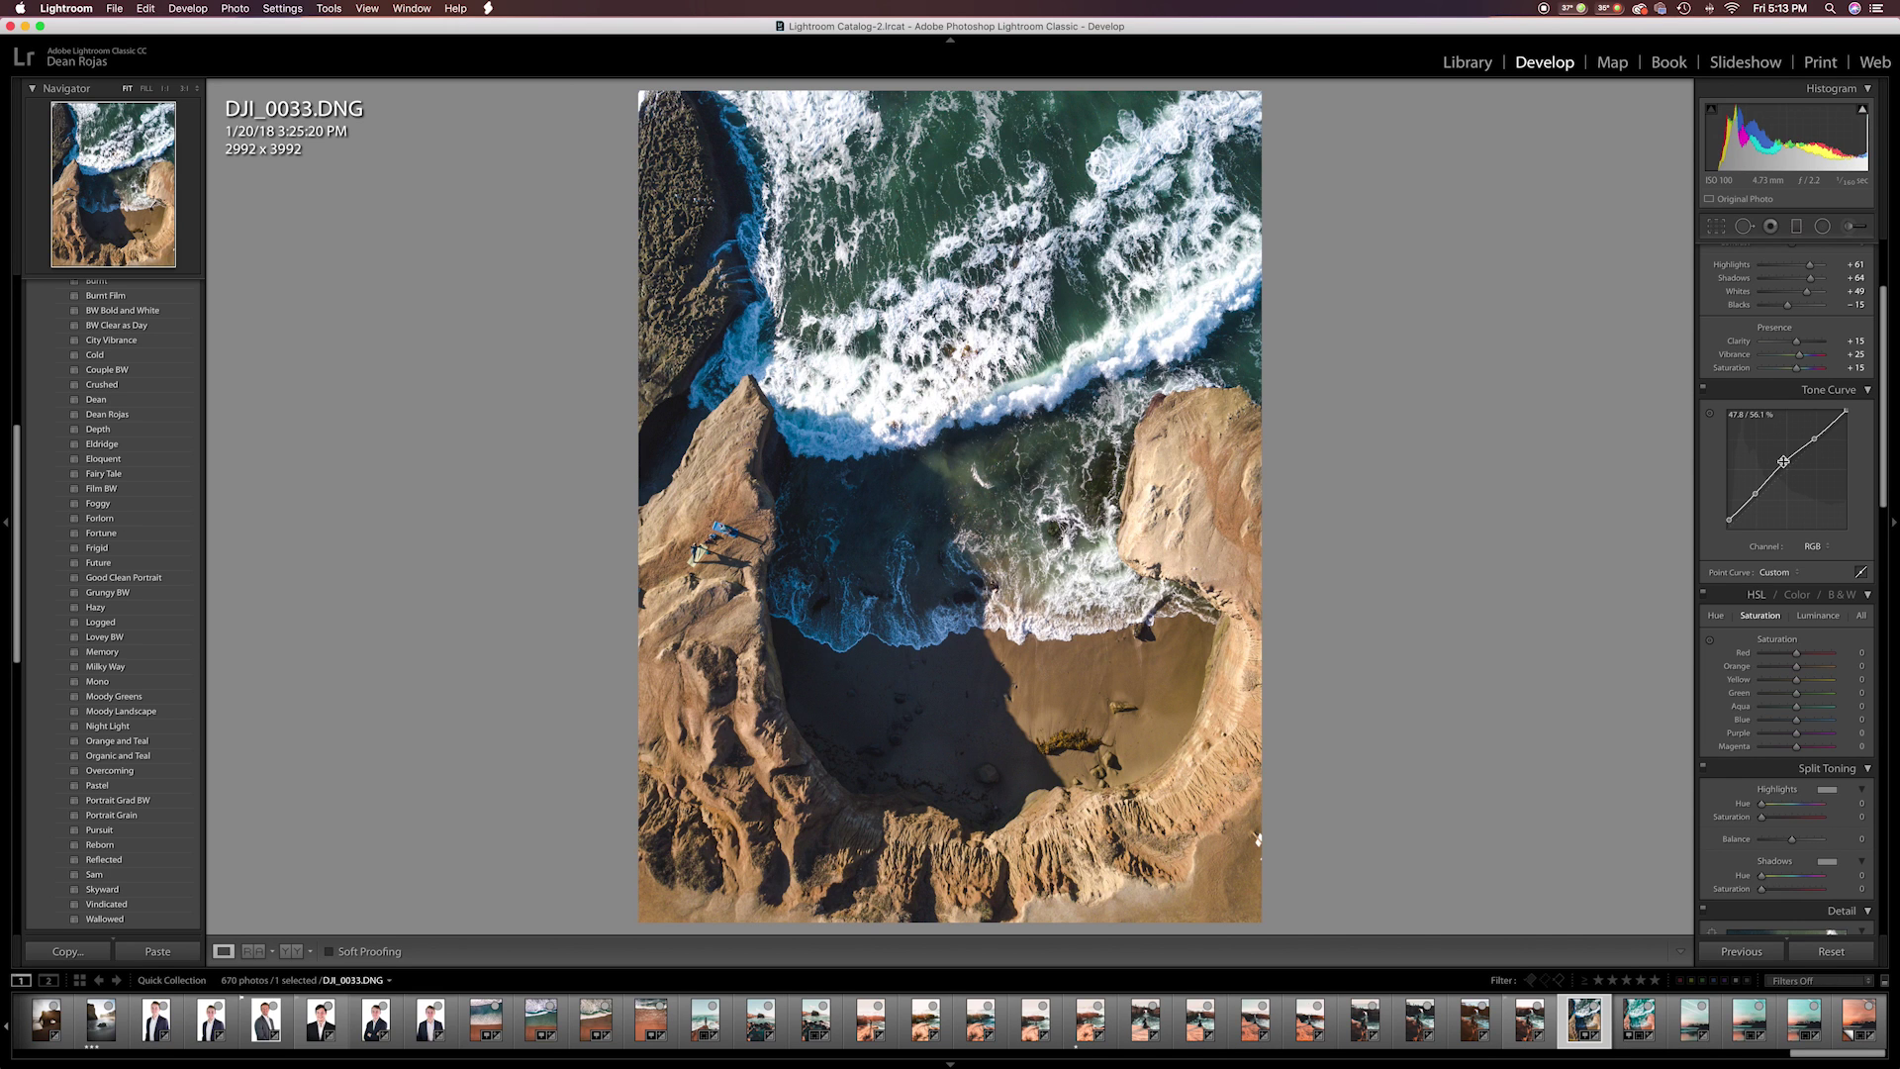
left_click_drag(1813, 438, 1816, 435)
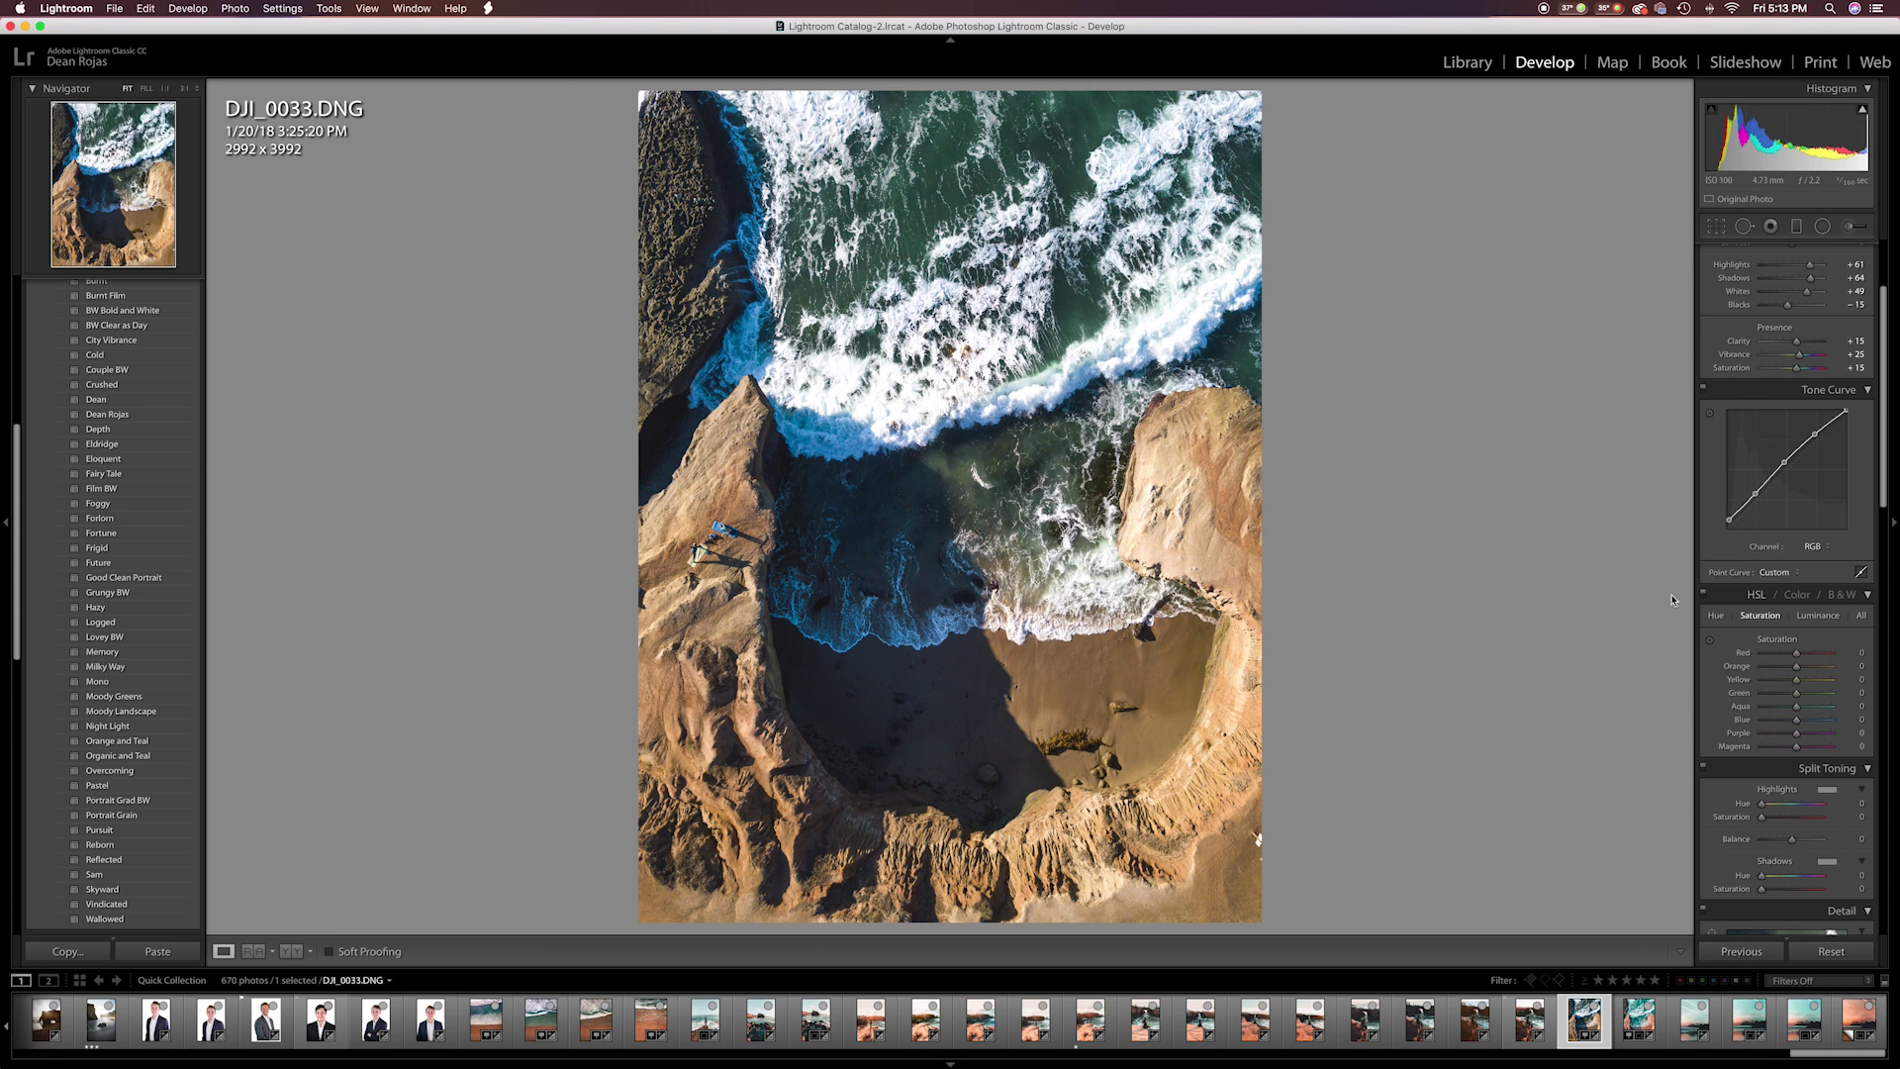
scroll(1723, 773, "down", 1)
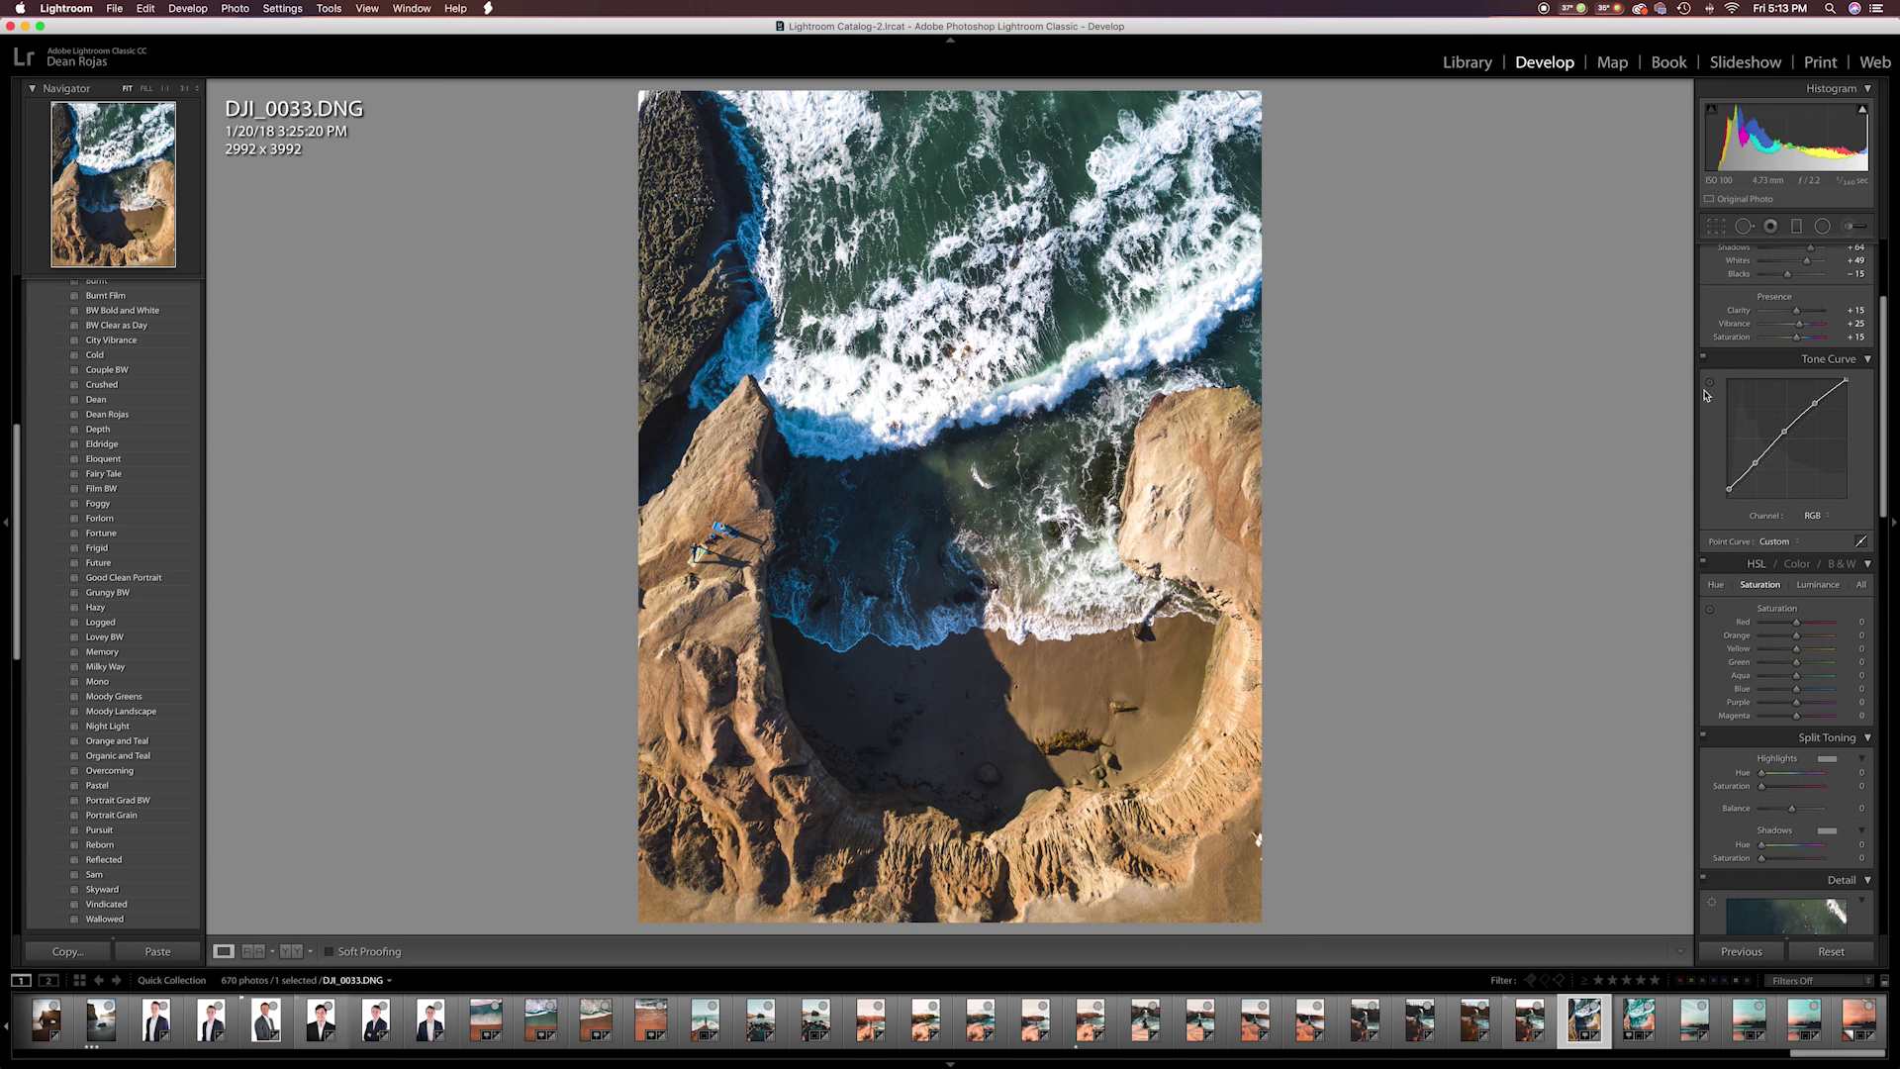
left_click(1702, 358)
left_click(1703, 358)
left_click_drag(1728, 491, 1730, 506)
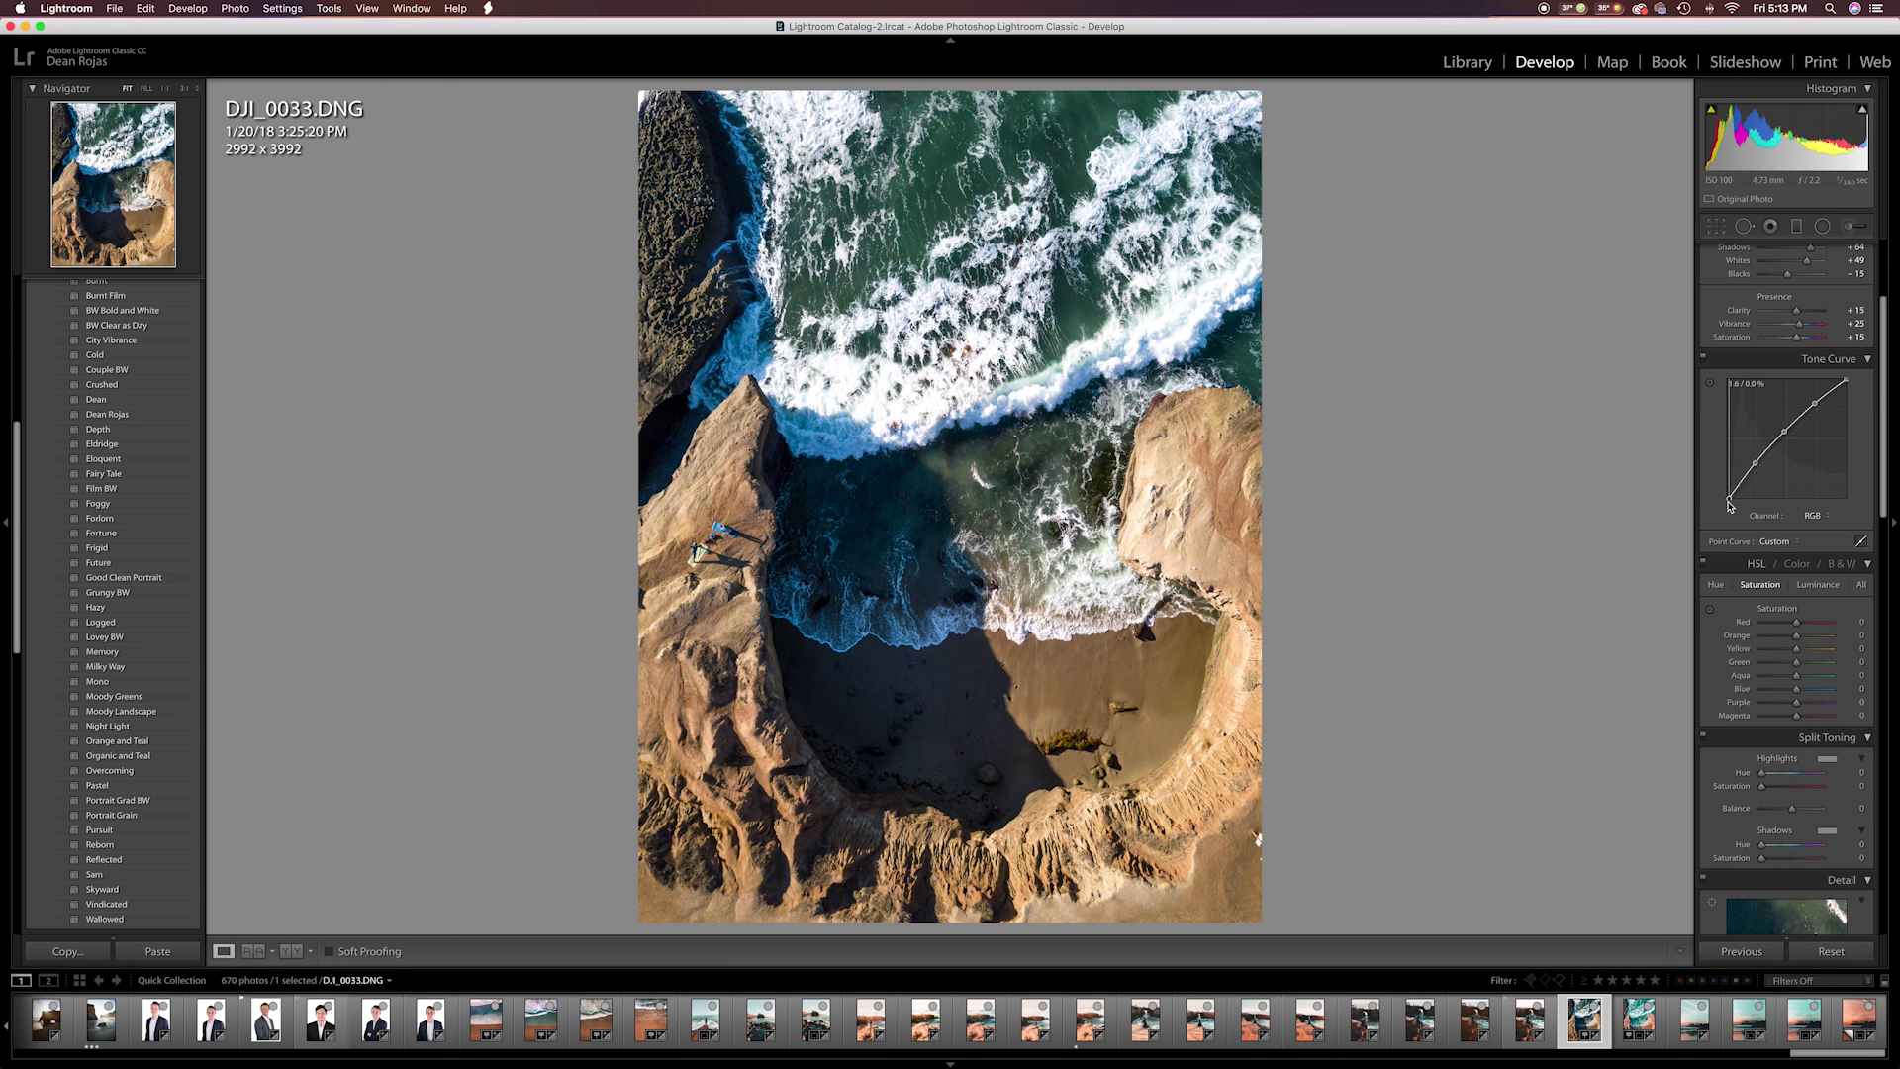
key("super+z")
scroll(1822, 435, "down", 3)
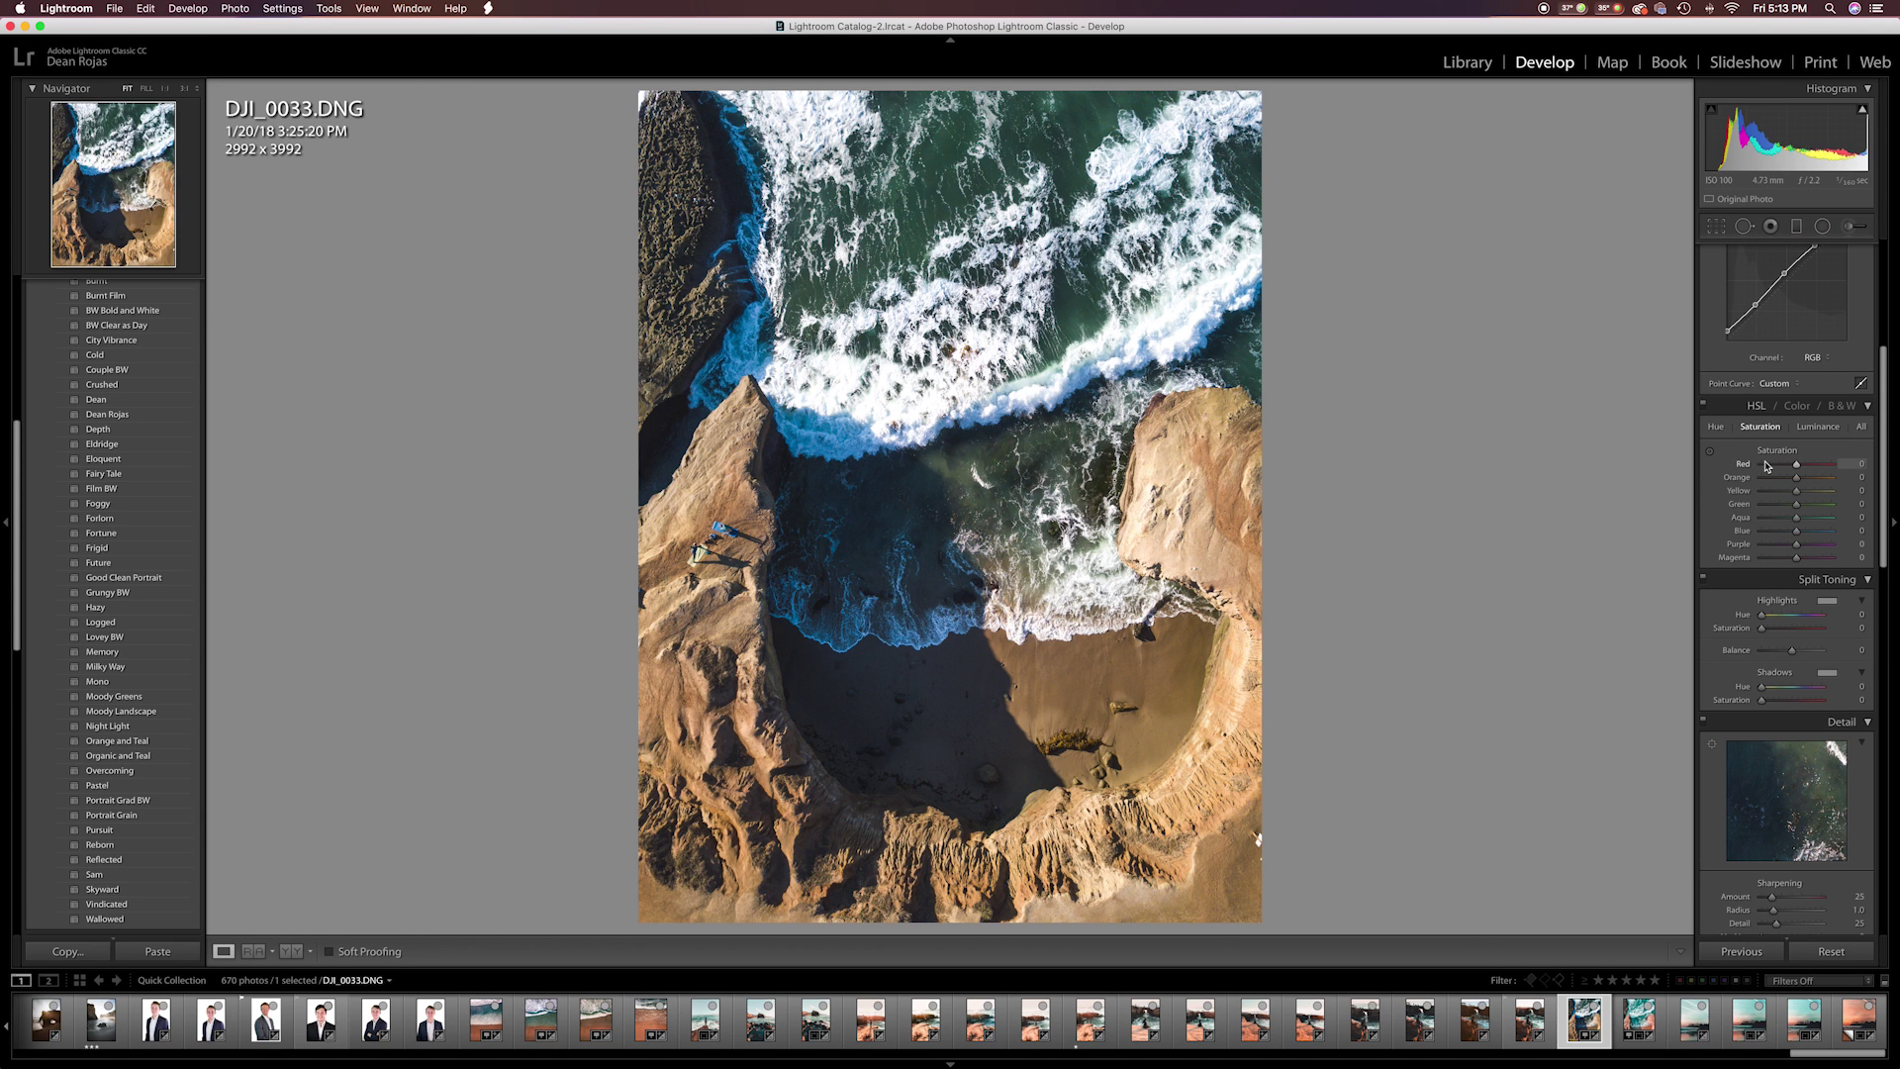
Step: Shift the water's Aqua and Blue hues by sampling it, then compare with HSL off
left_click(1715, 428)
left_click(1709, 452)
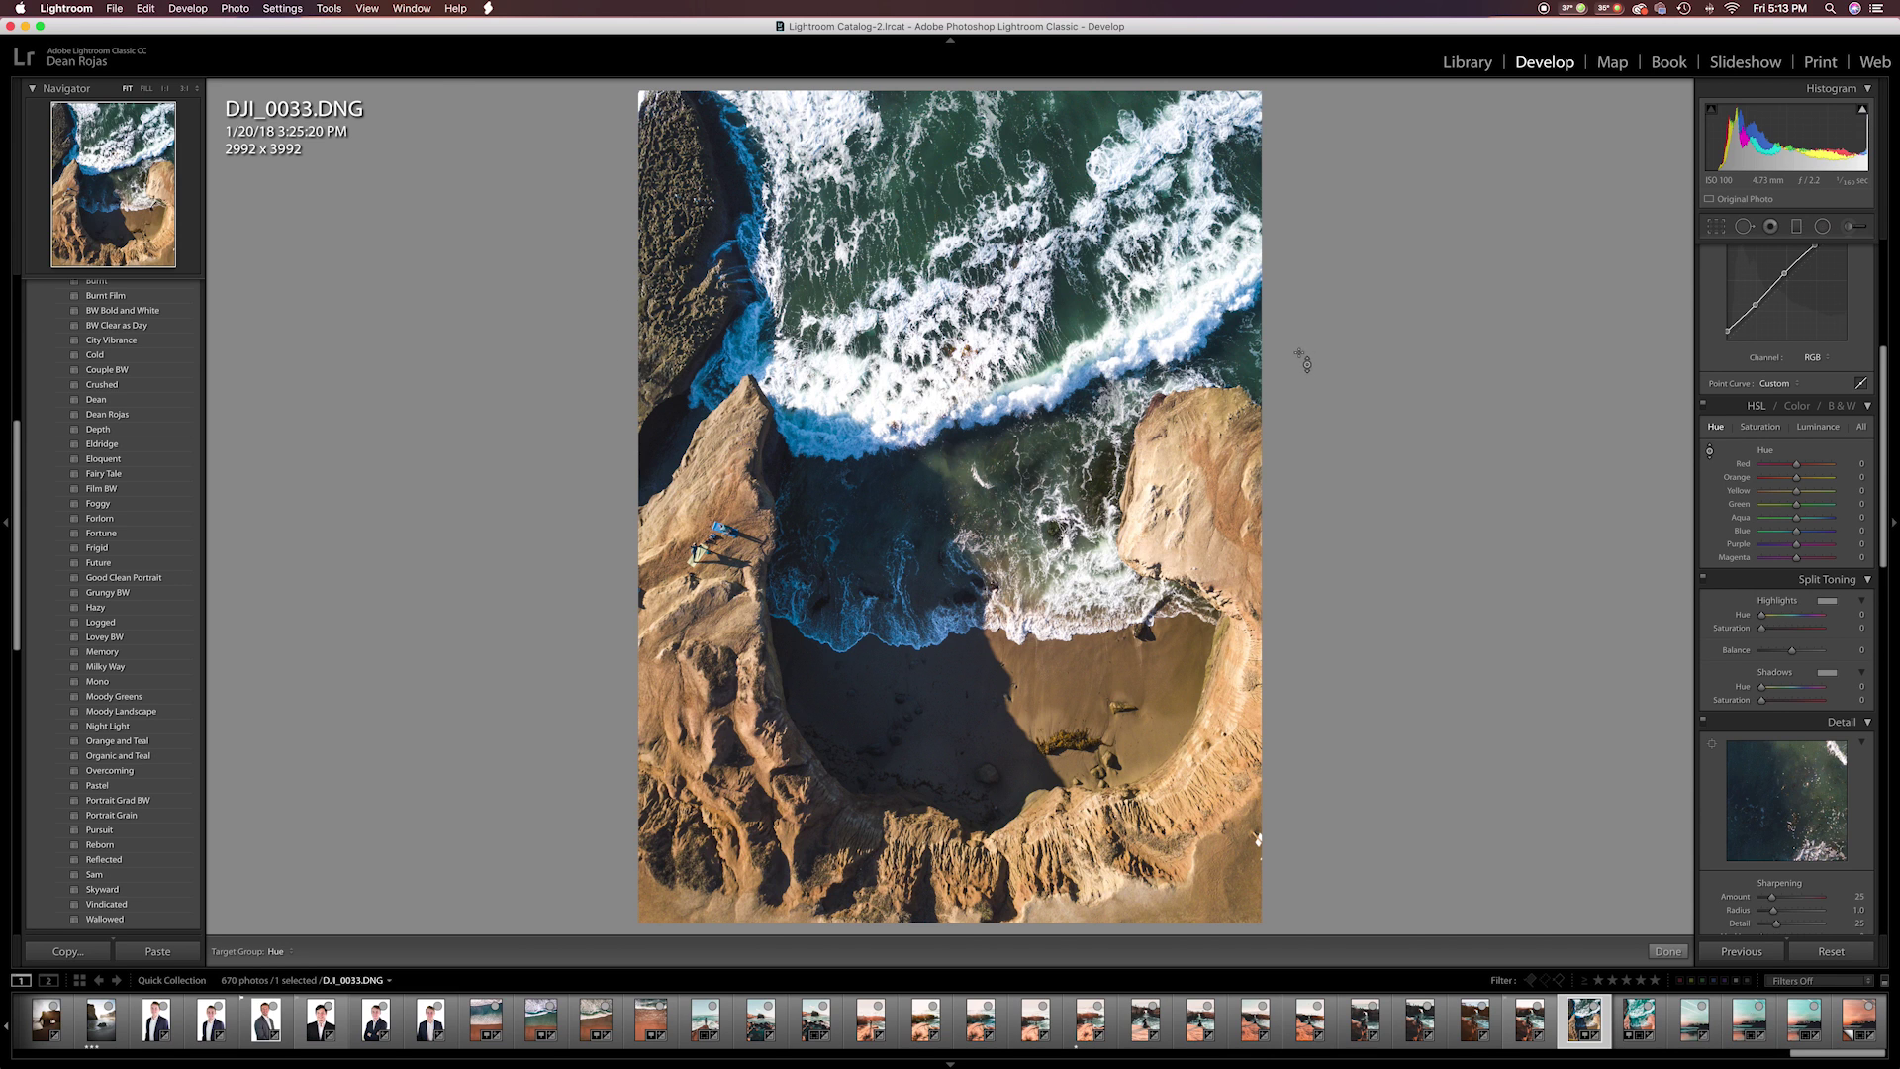
left_click_drag(990, 475, 990, 420)
left_click(1703, 405)
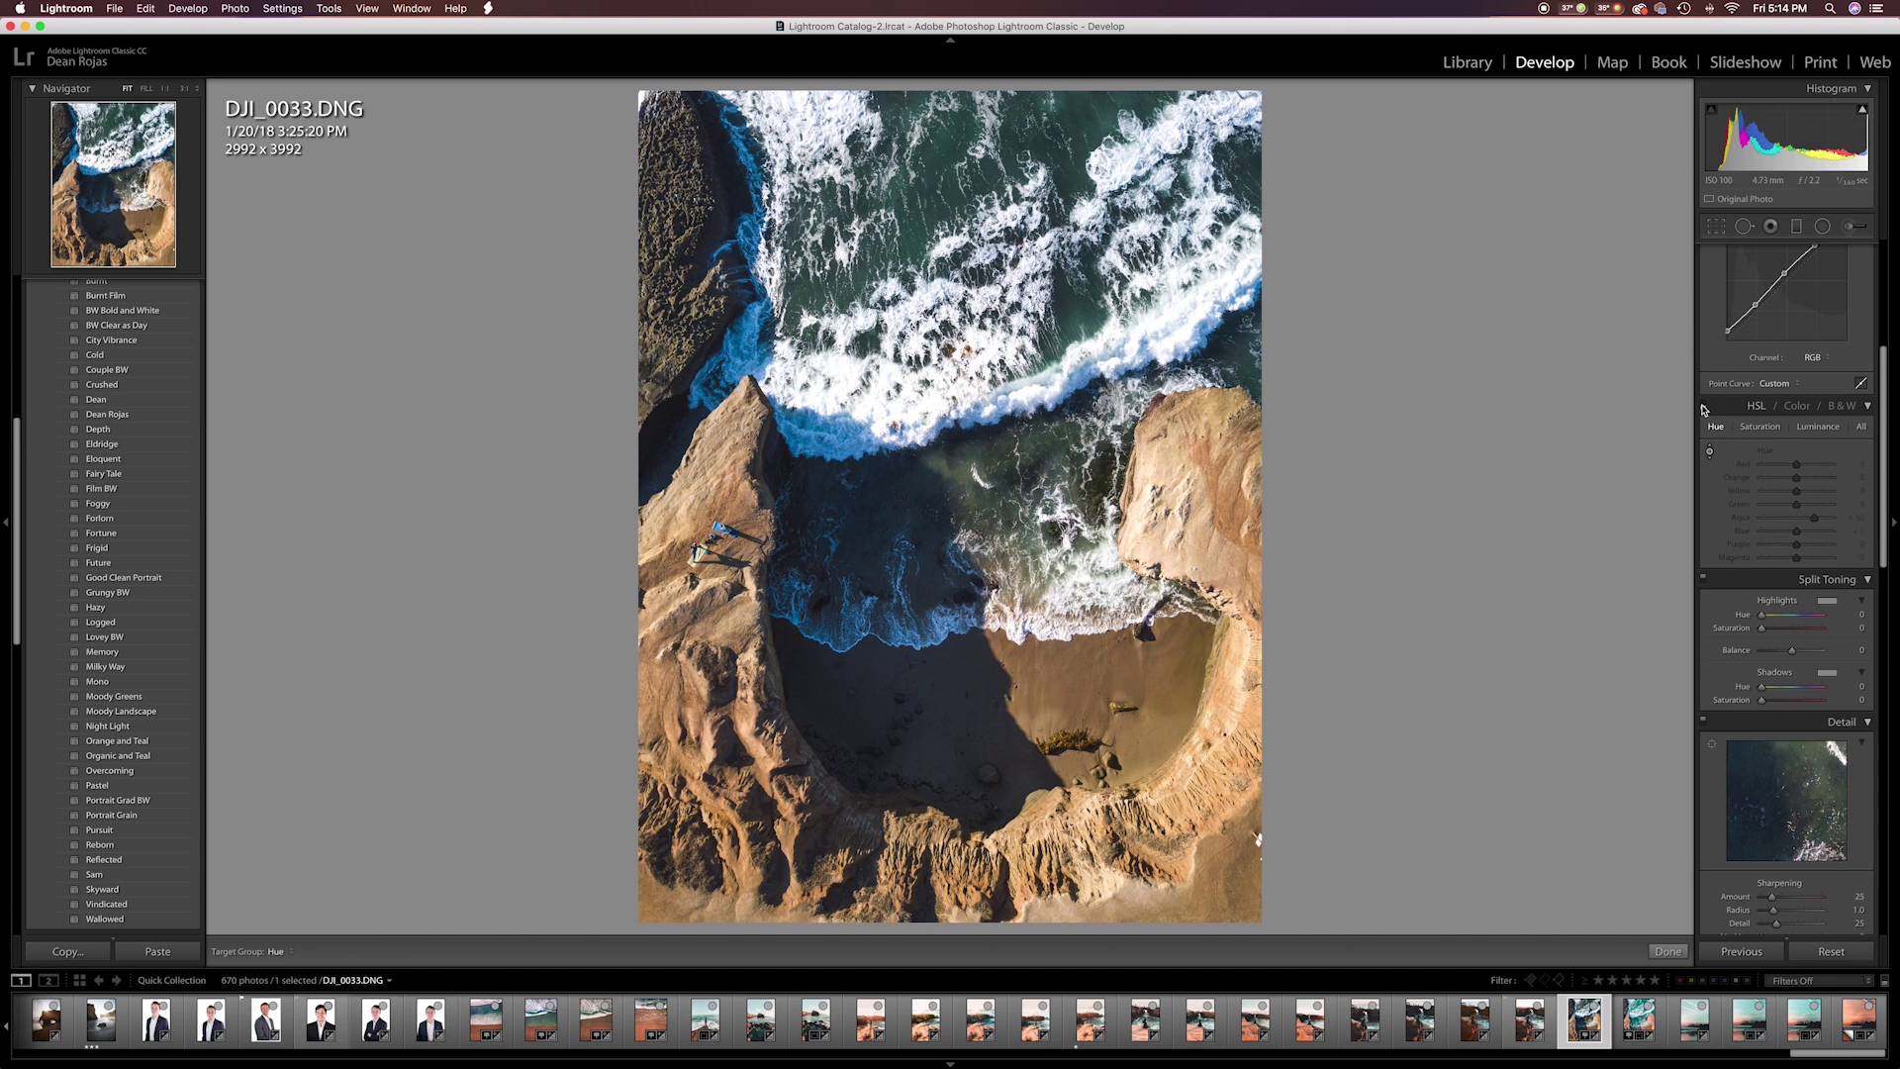
left_click(1703, 406)
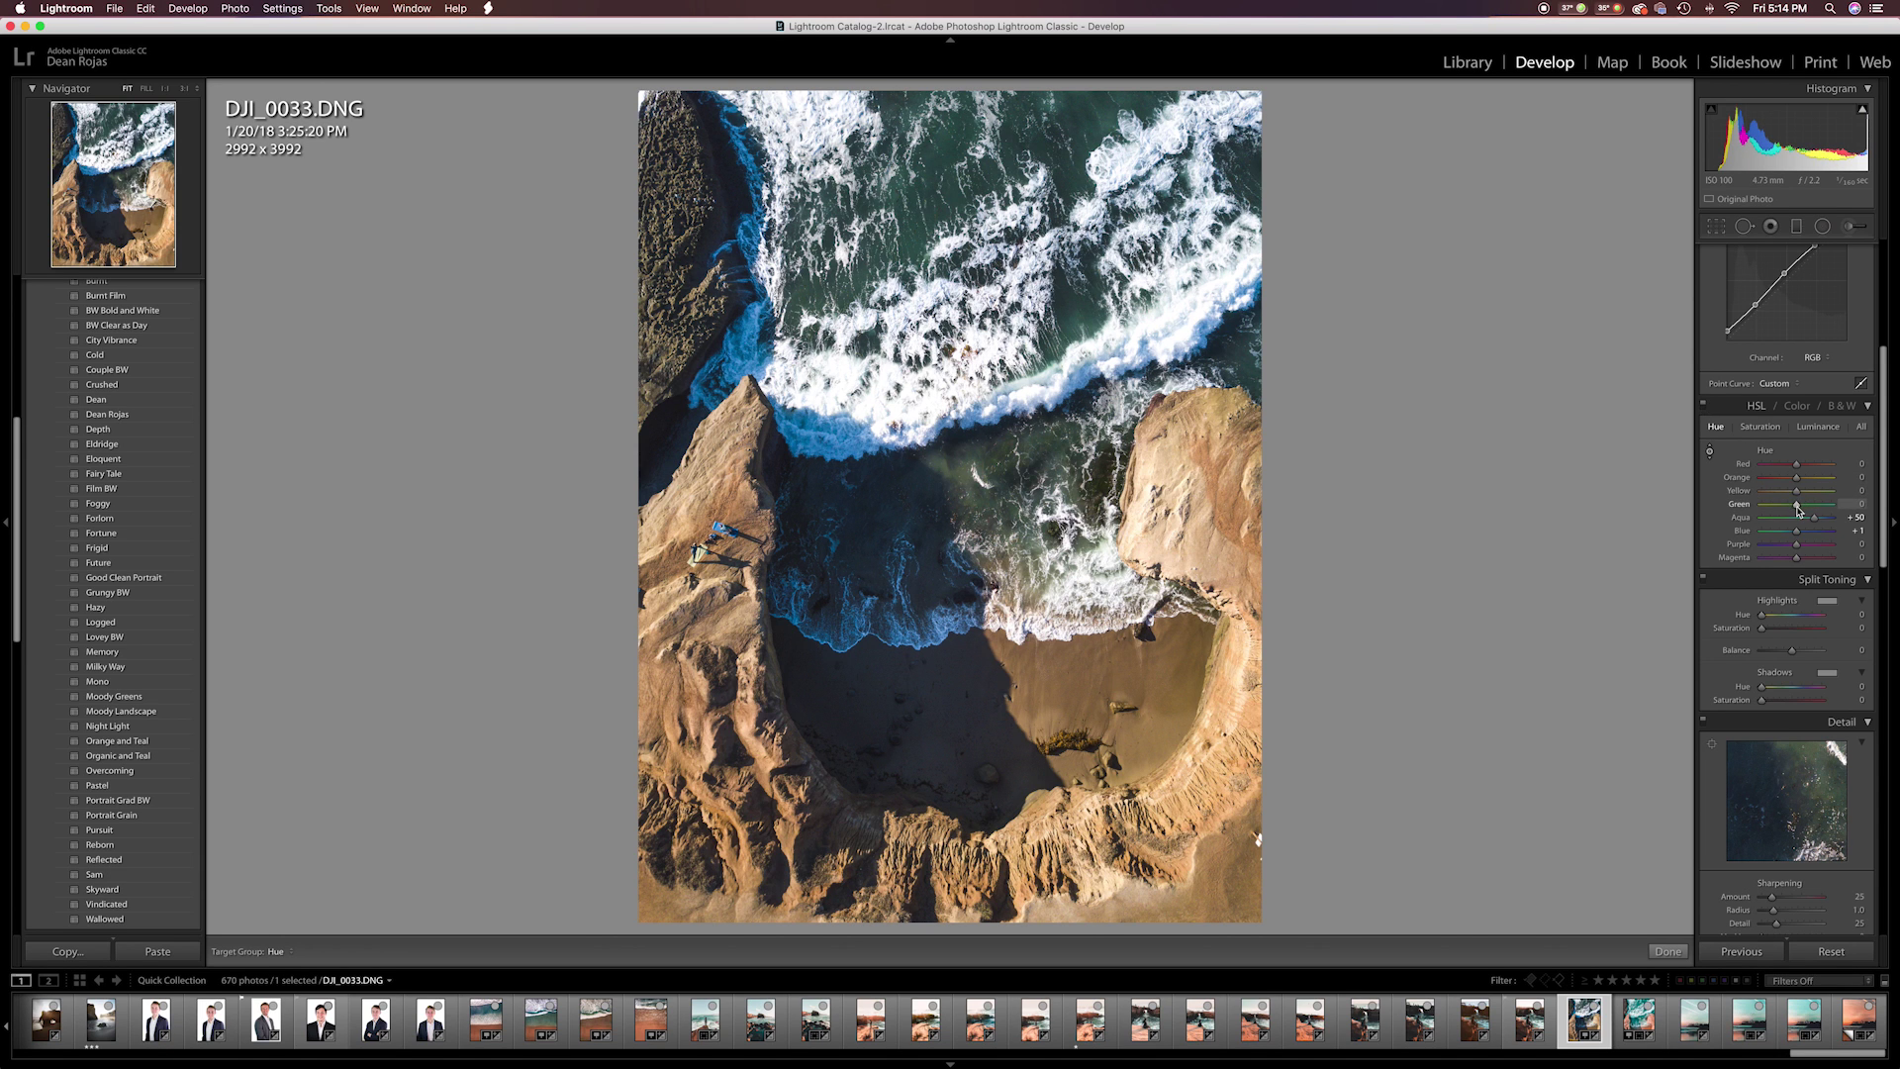
Step: Shift the Green hue, undo a trial Yellow shift, and set Blue hue to −21
mouse_move(1798, 508)
left_mouse_down()
mouse_move(1765, 509)
mouse_move(1812, 509)
left_mouse_up()
left_click_drag(1797, 491, 1746, 515)
key("super+z")
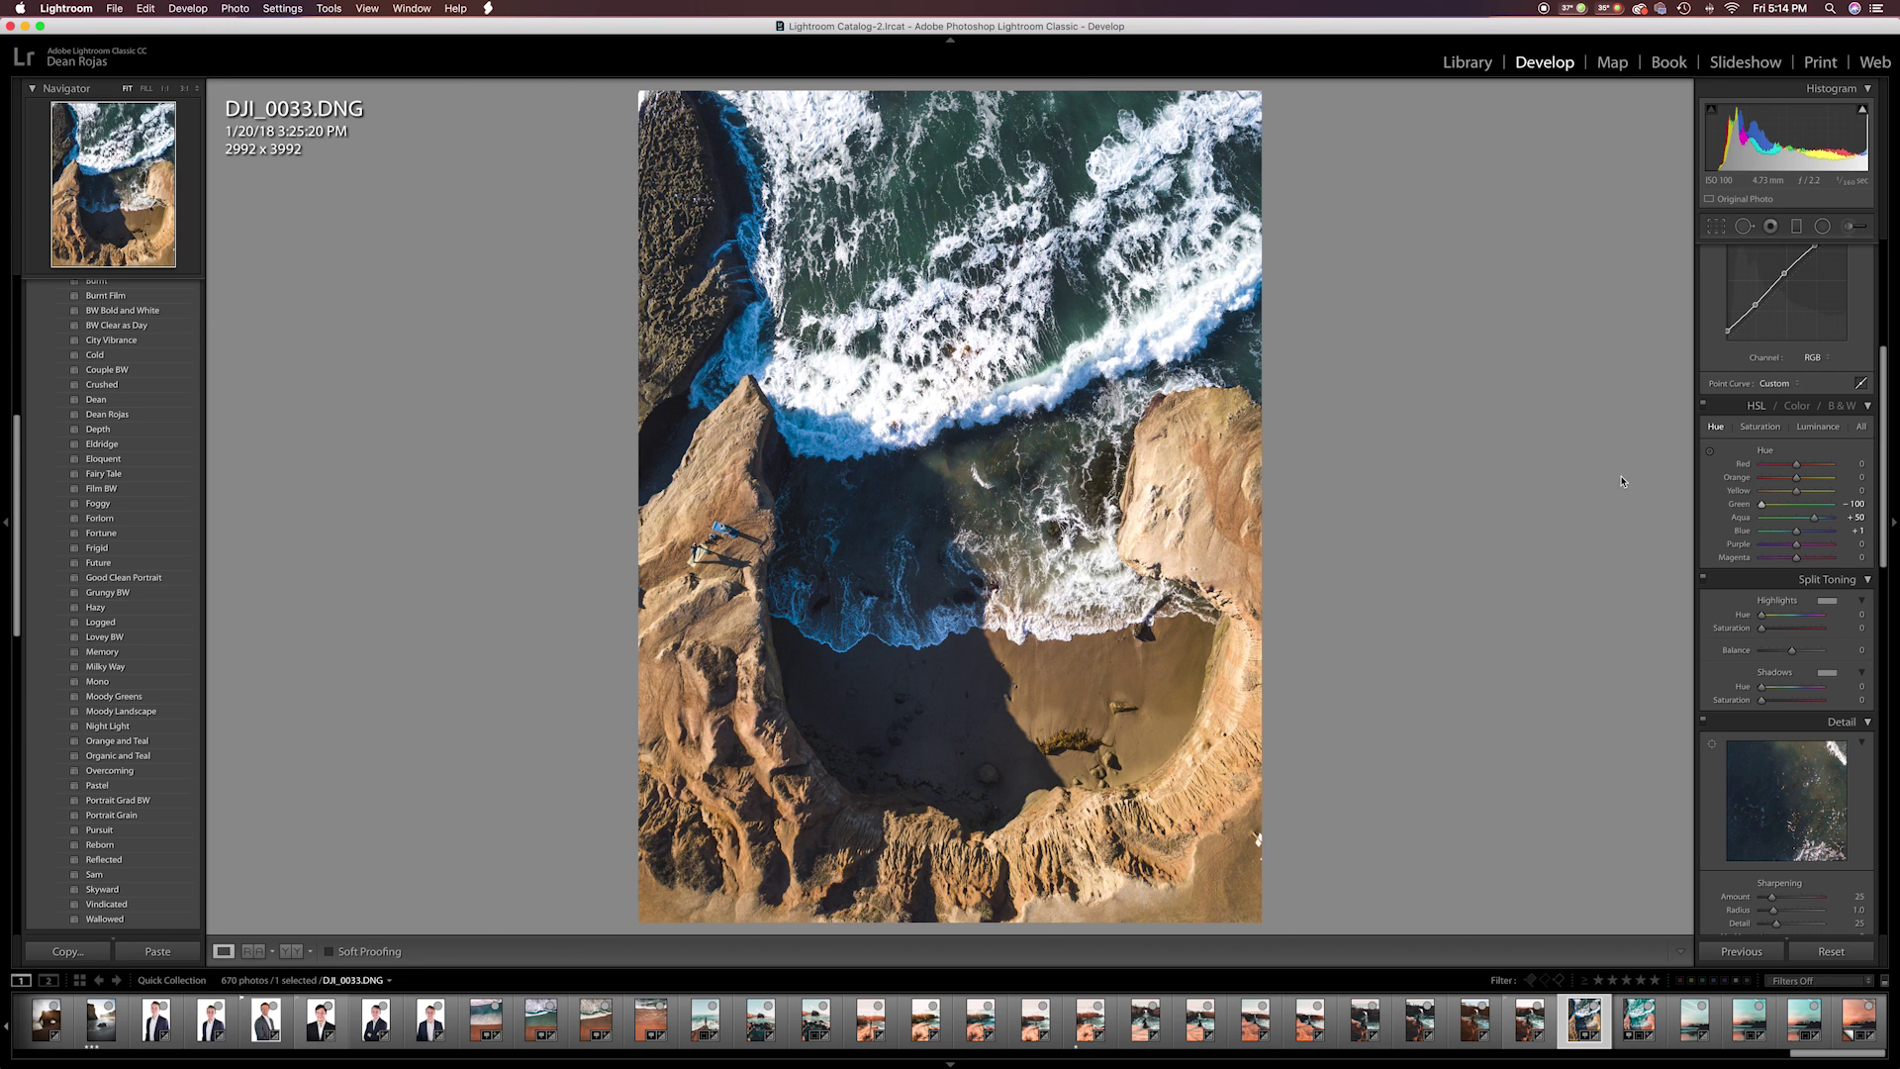
mouse_move(1799, 536)
left_mouse_down()
mouse_move(1817, 537)
mouse_move(1794, 539)
left_mouse_up()
left_click_drag(1797, 538, 1791, 539)
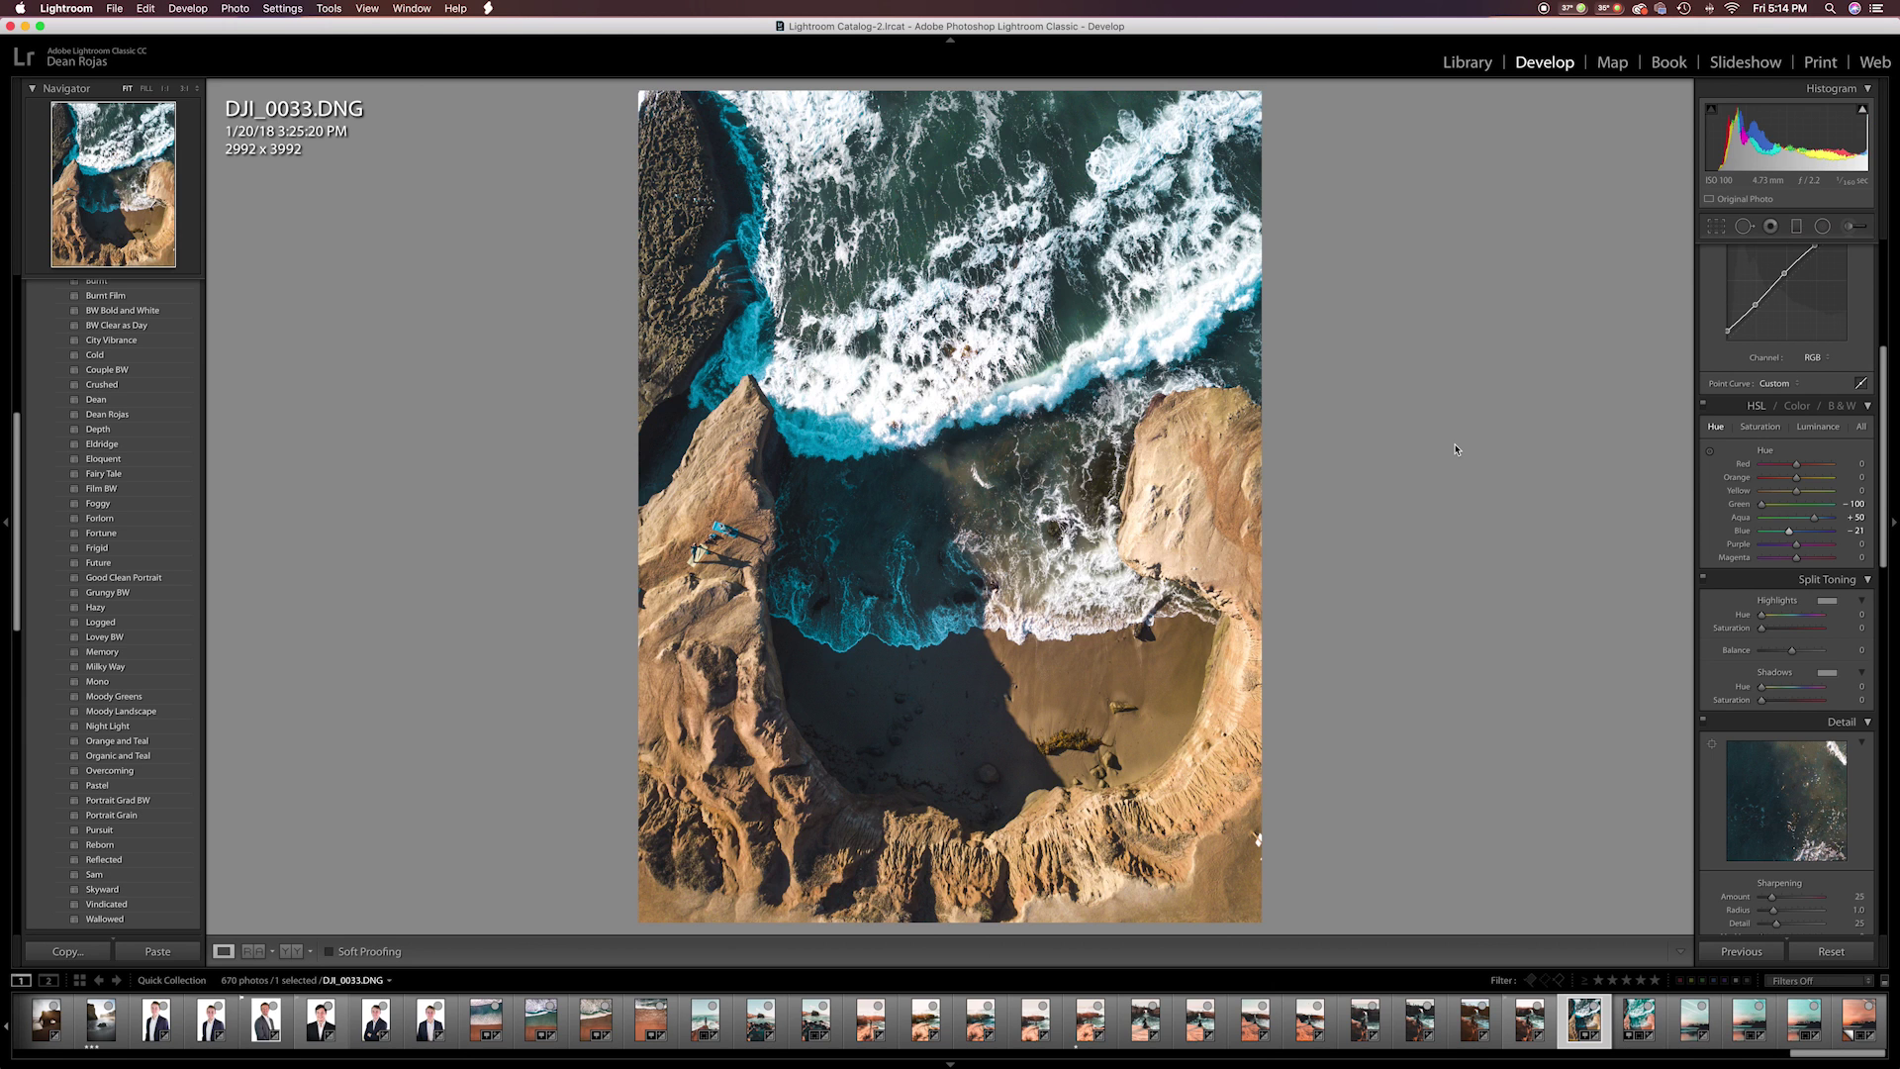
scroll(1781, 594, "down", 1)
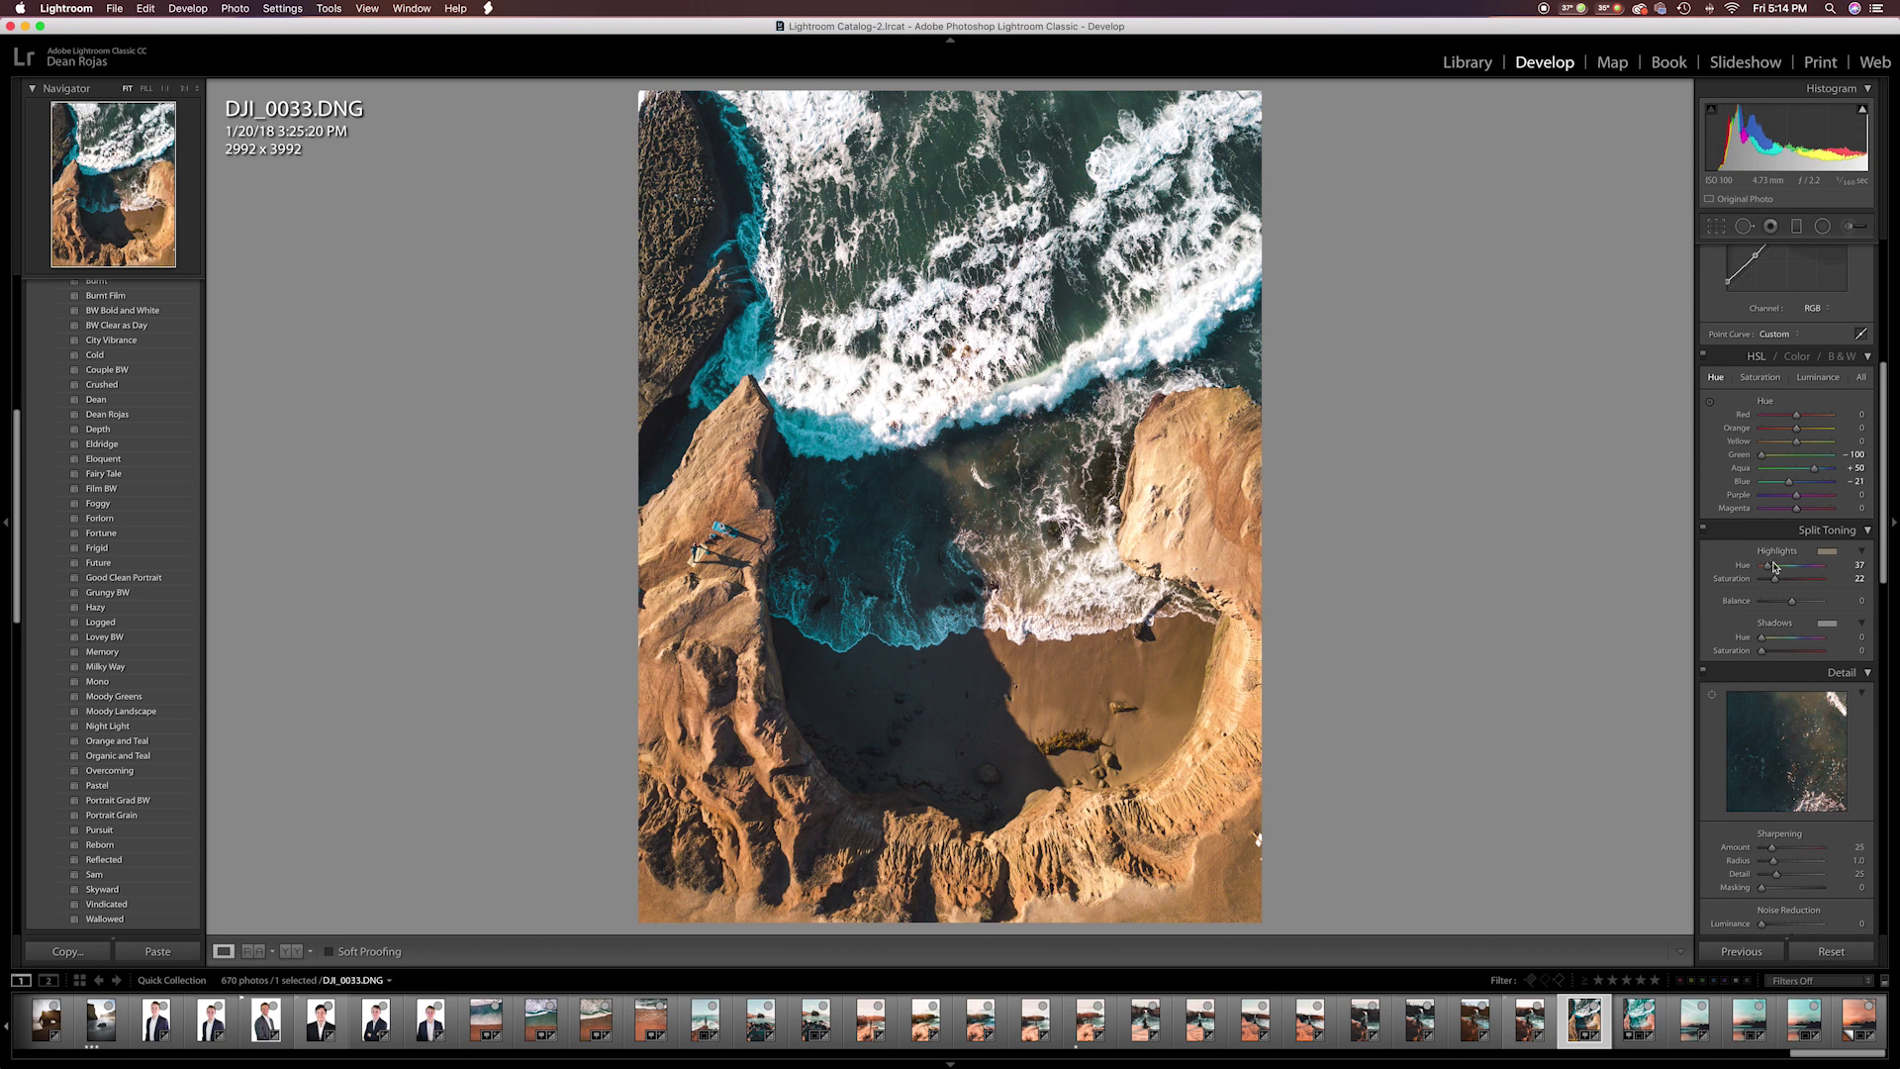
Step: Tint the highlights warm tan at hue 37 with saturation 15
left_click_drag(1761, 565, 1769, 565)
left_click(1830, 556)
left_click(1703, 531)
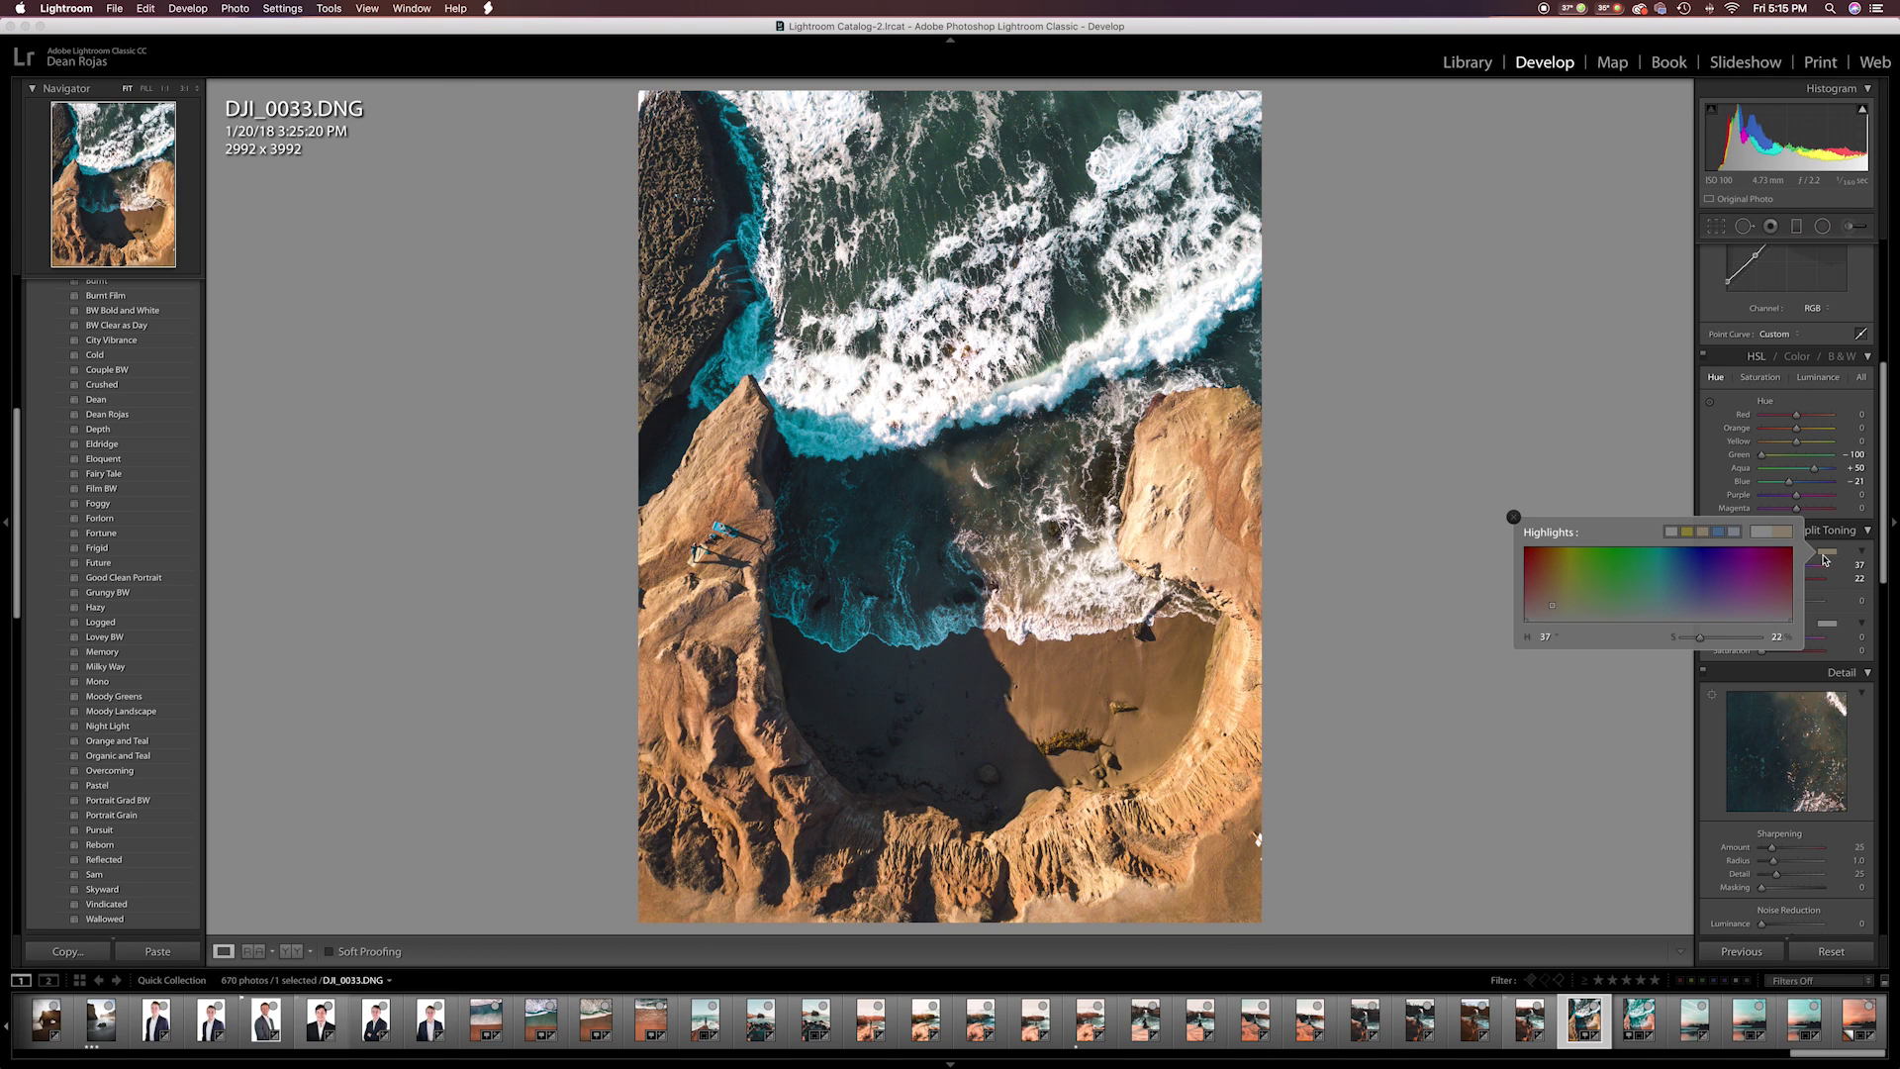
left_click(1851, 545)
mouse_move(1777, 581)
left_mouse_down()
mouse_move(1793, 586)
mouse_move(1773, 586)
left_mouse_up()
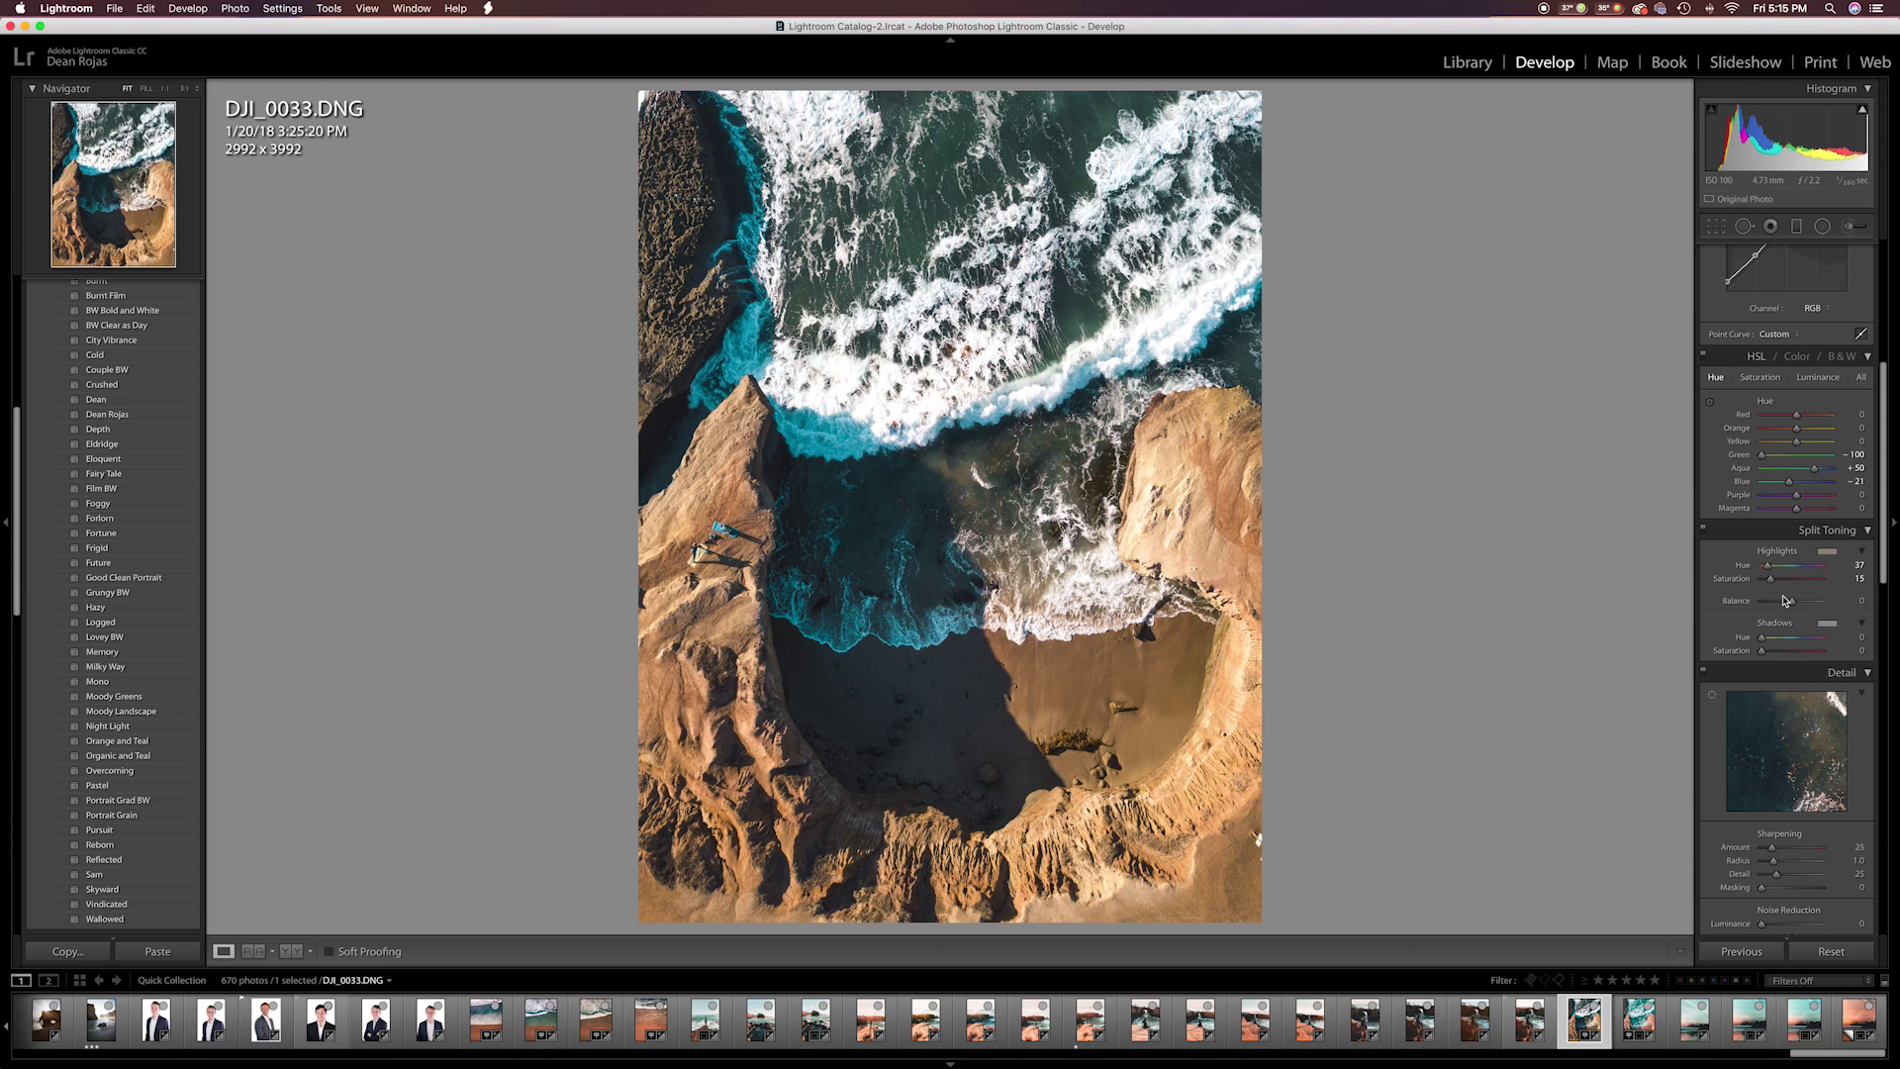
Step: Tint the shadows blue at hue 215, saturation 7, and compare split toning on and off
left_click(1826, 623)
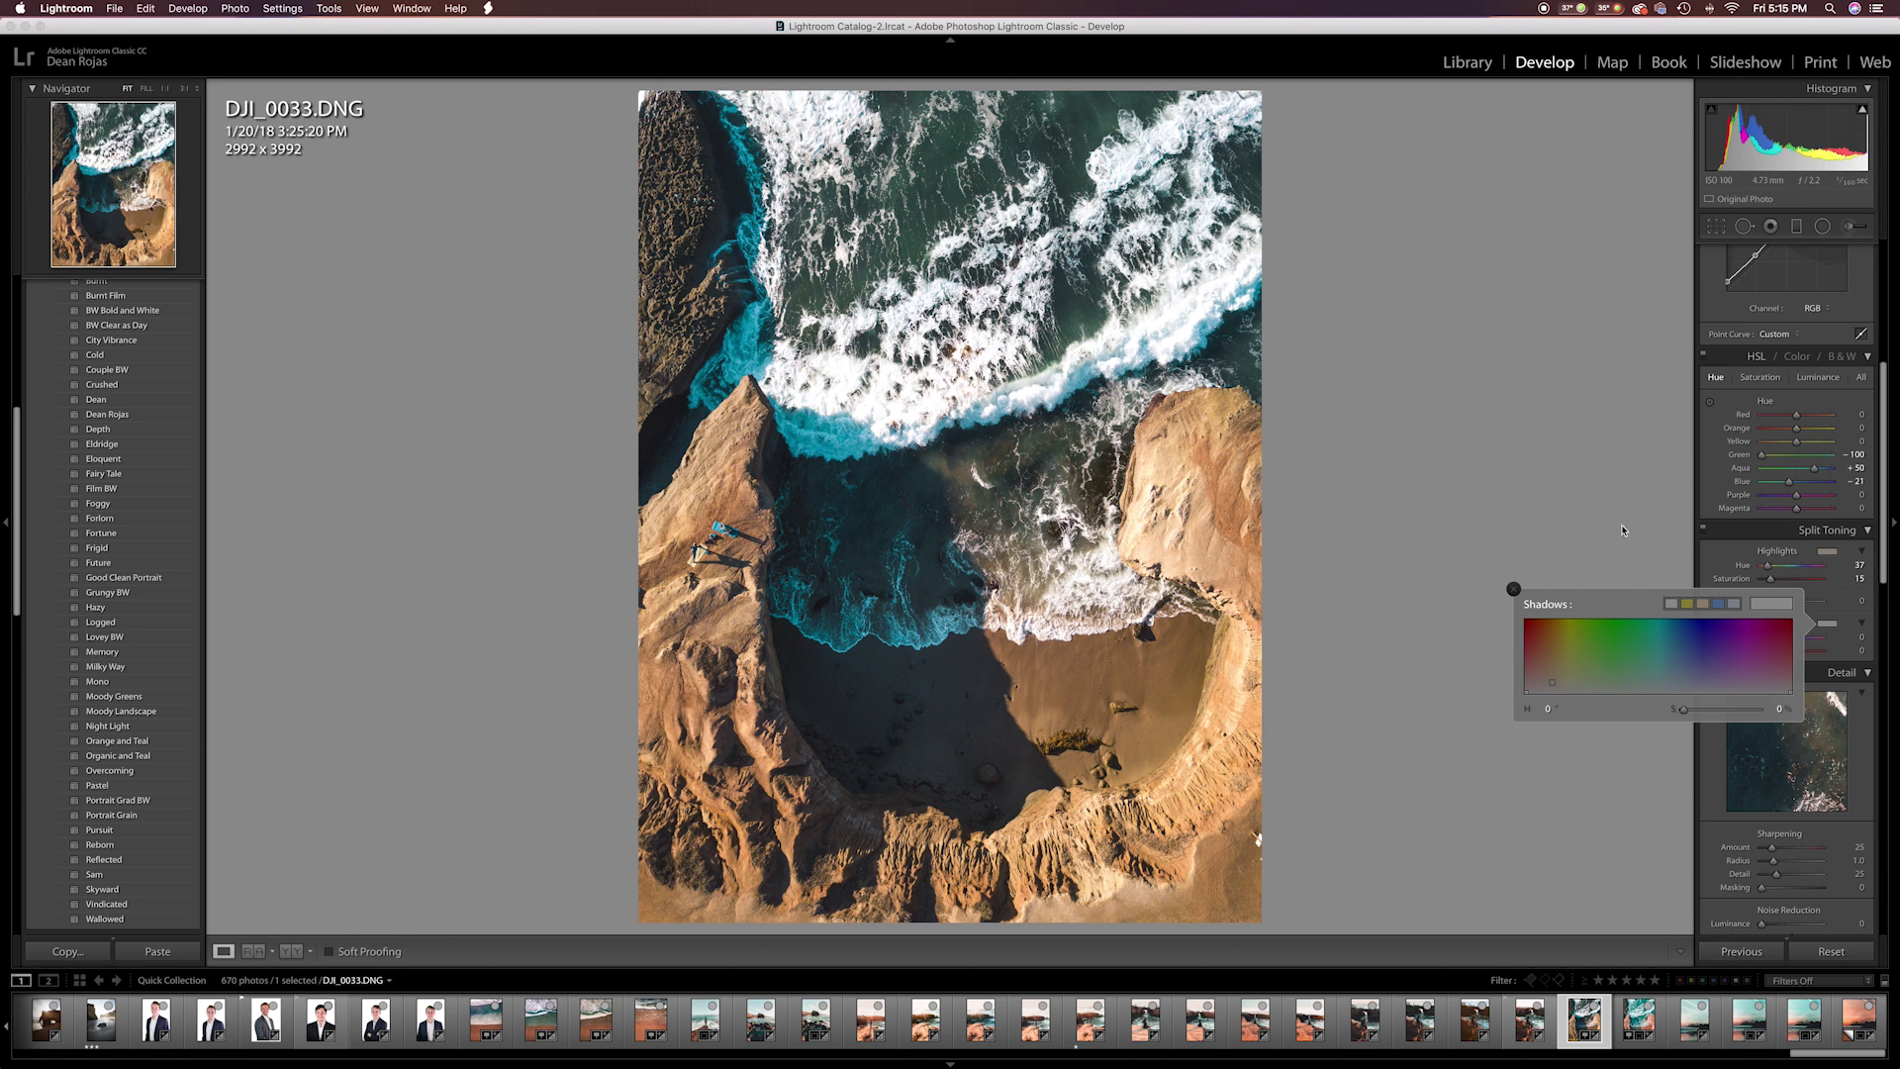
left_click(1734, 602)
key("Return")
left_click_drag(1769, 651, 1765, 653)
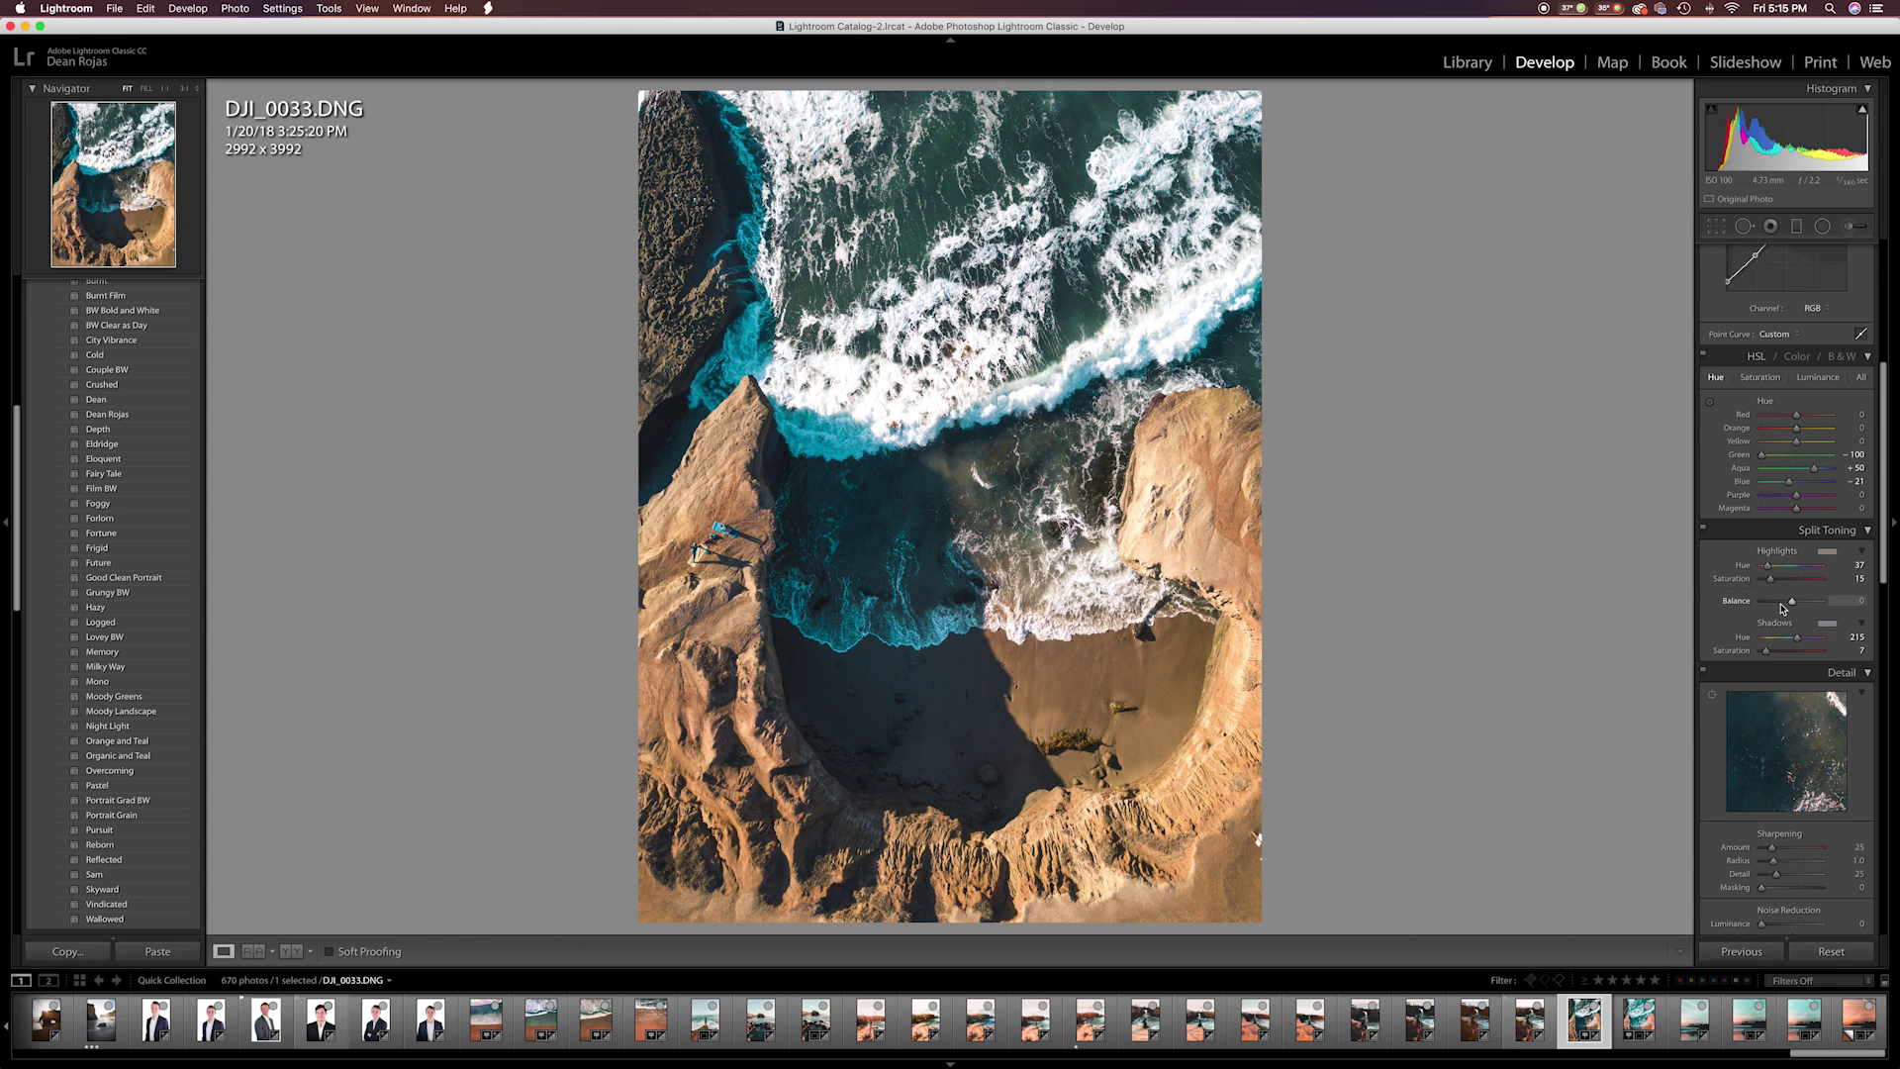
scroll(1780, 603, "down", 4)
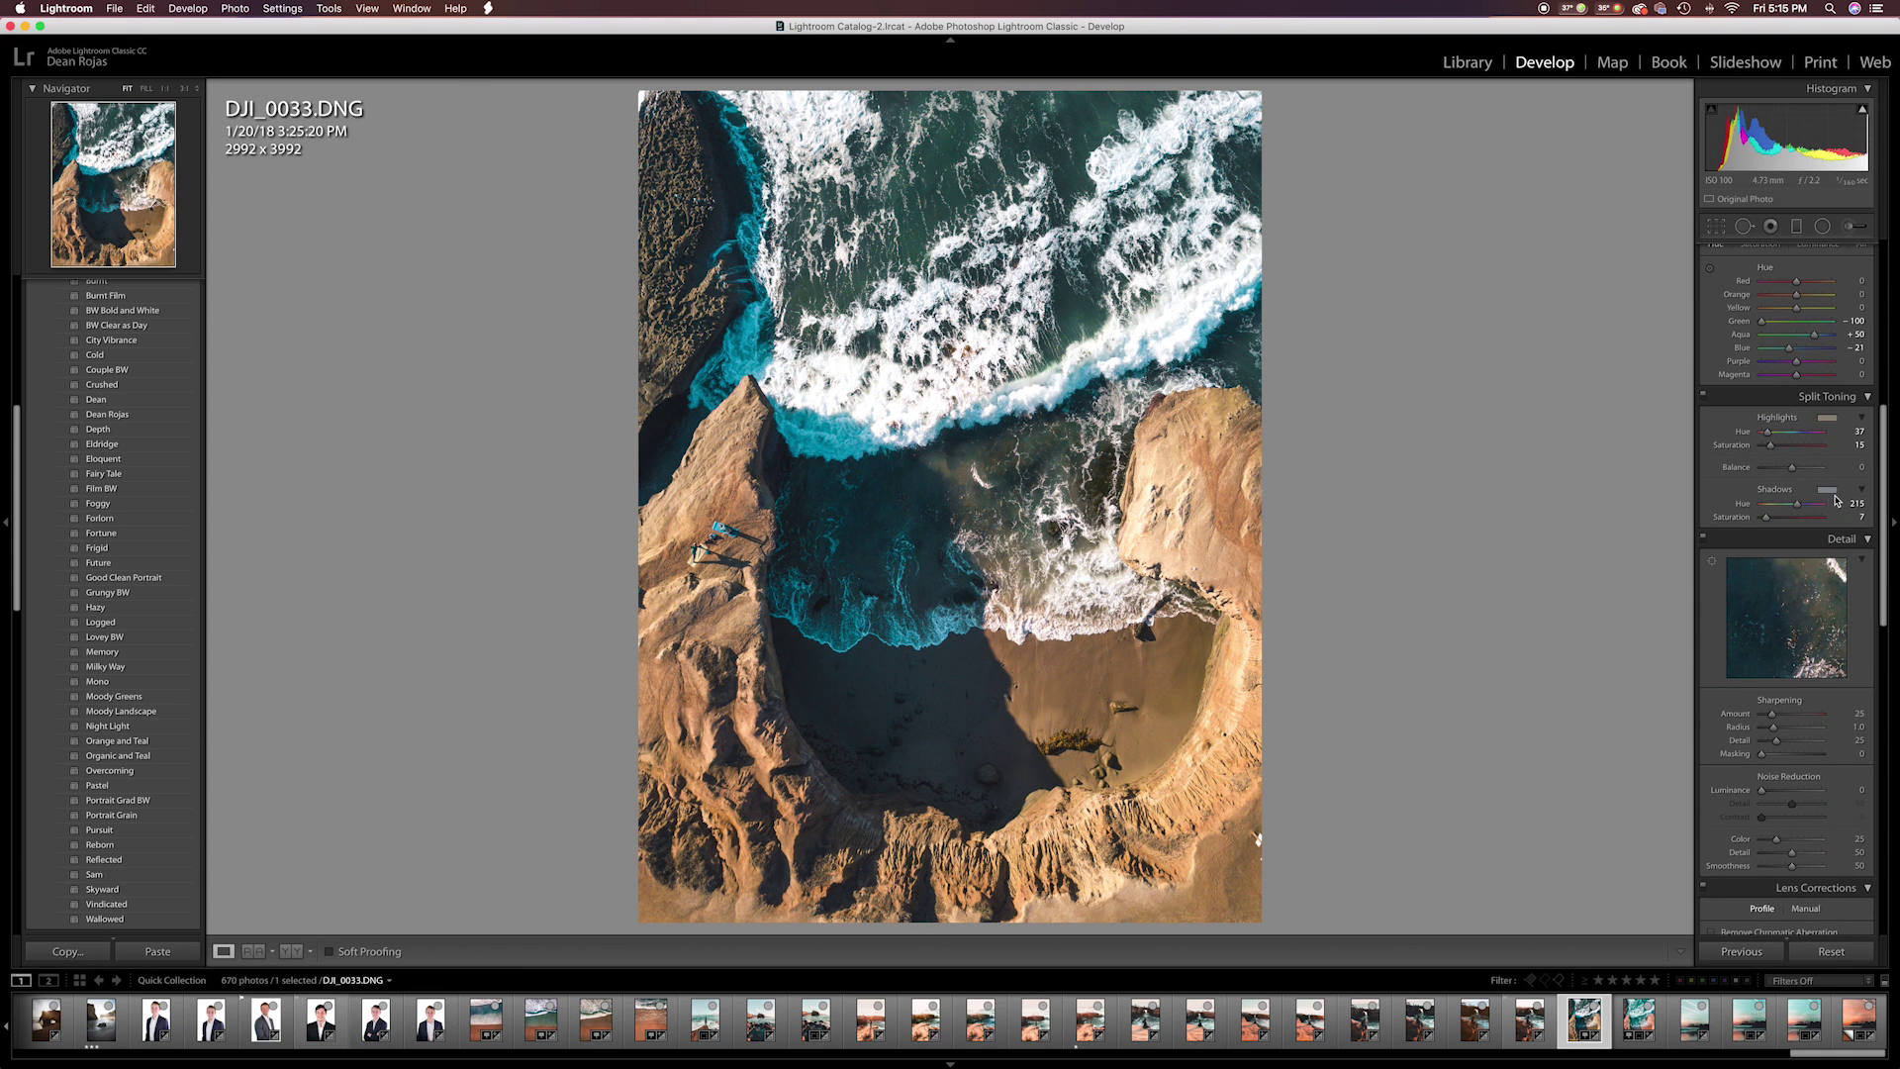
left_click(1705, 398)
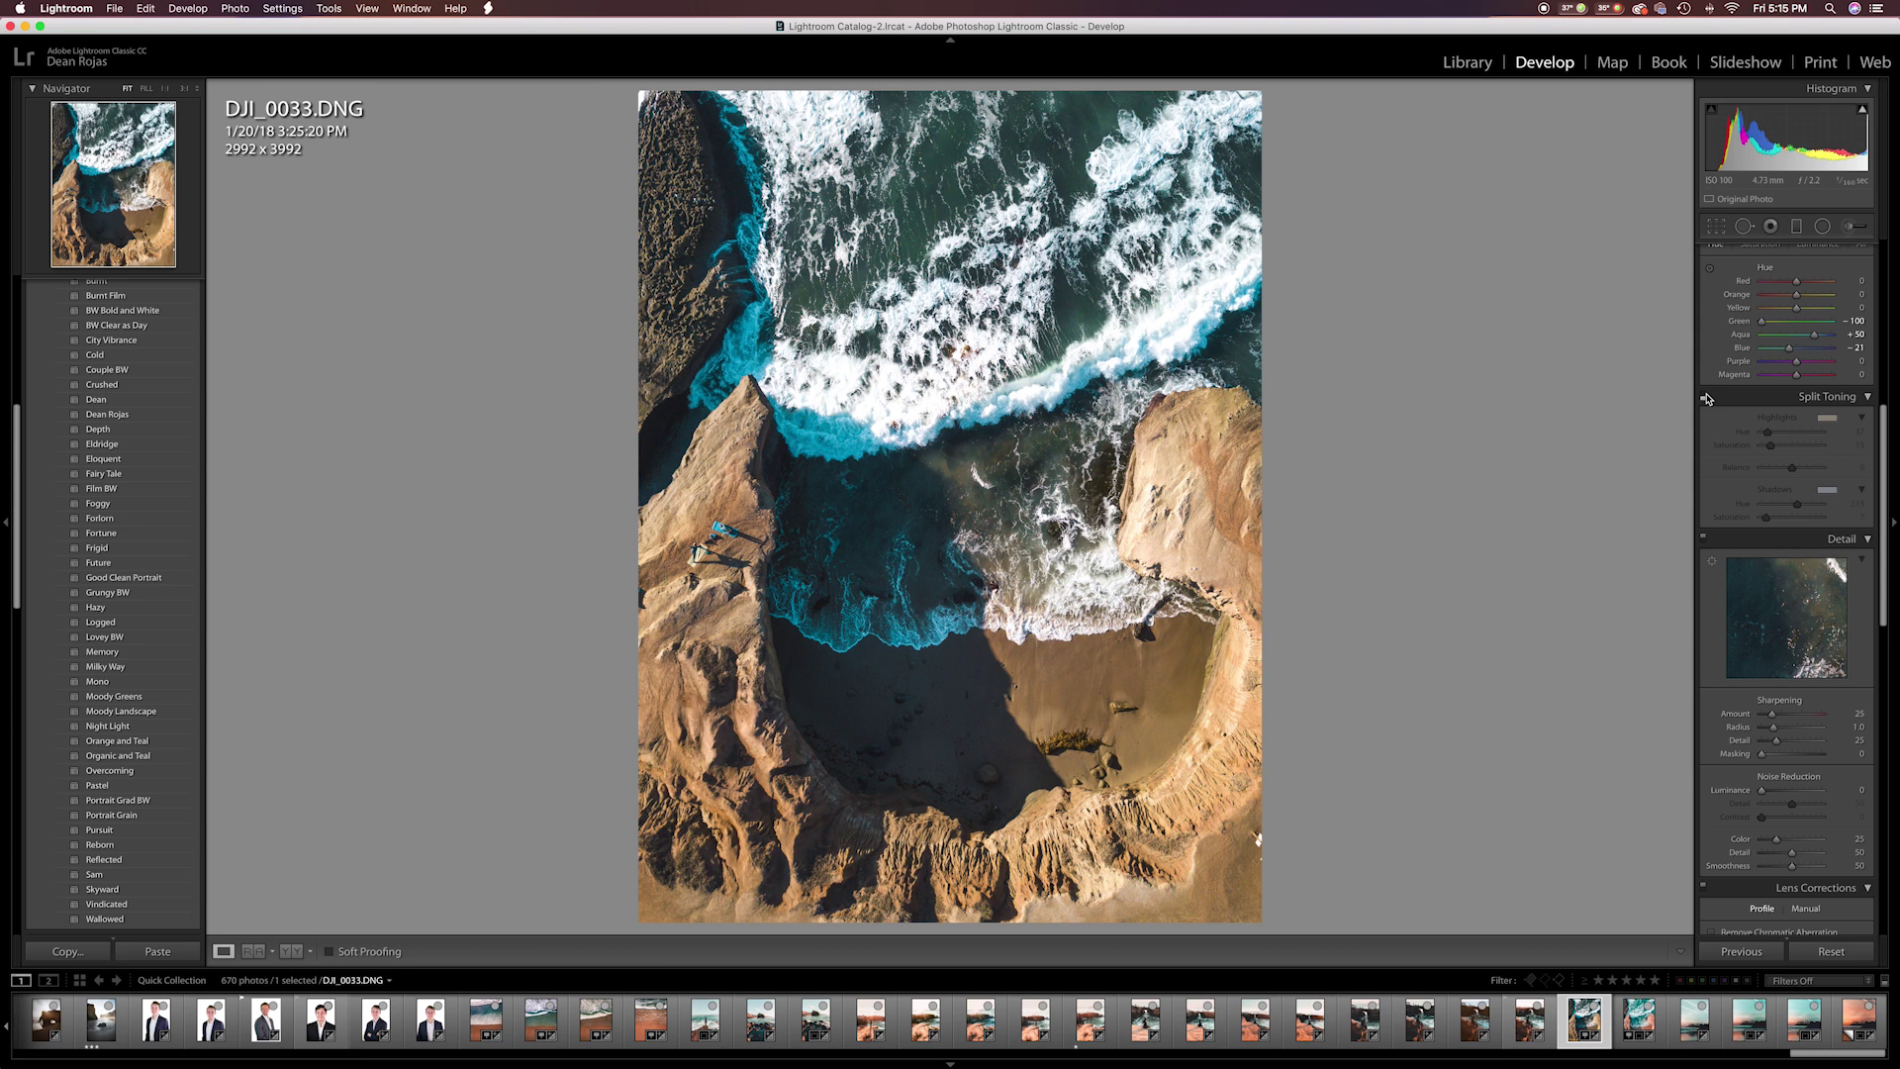
left_click(1704, 398)
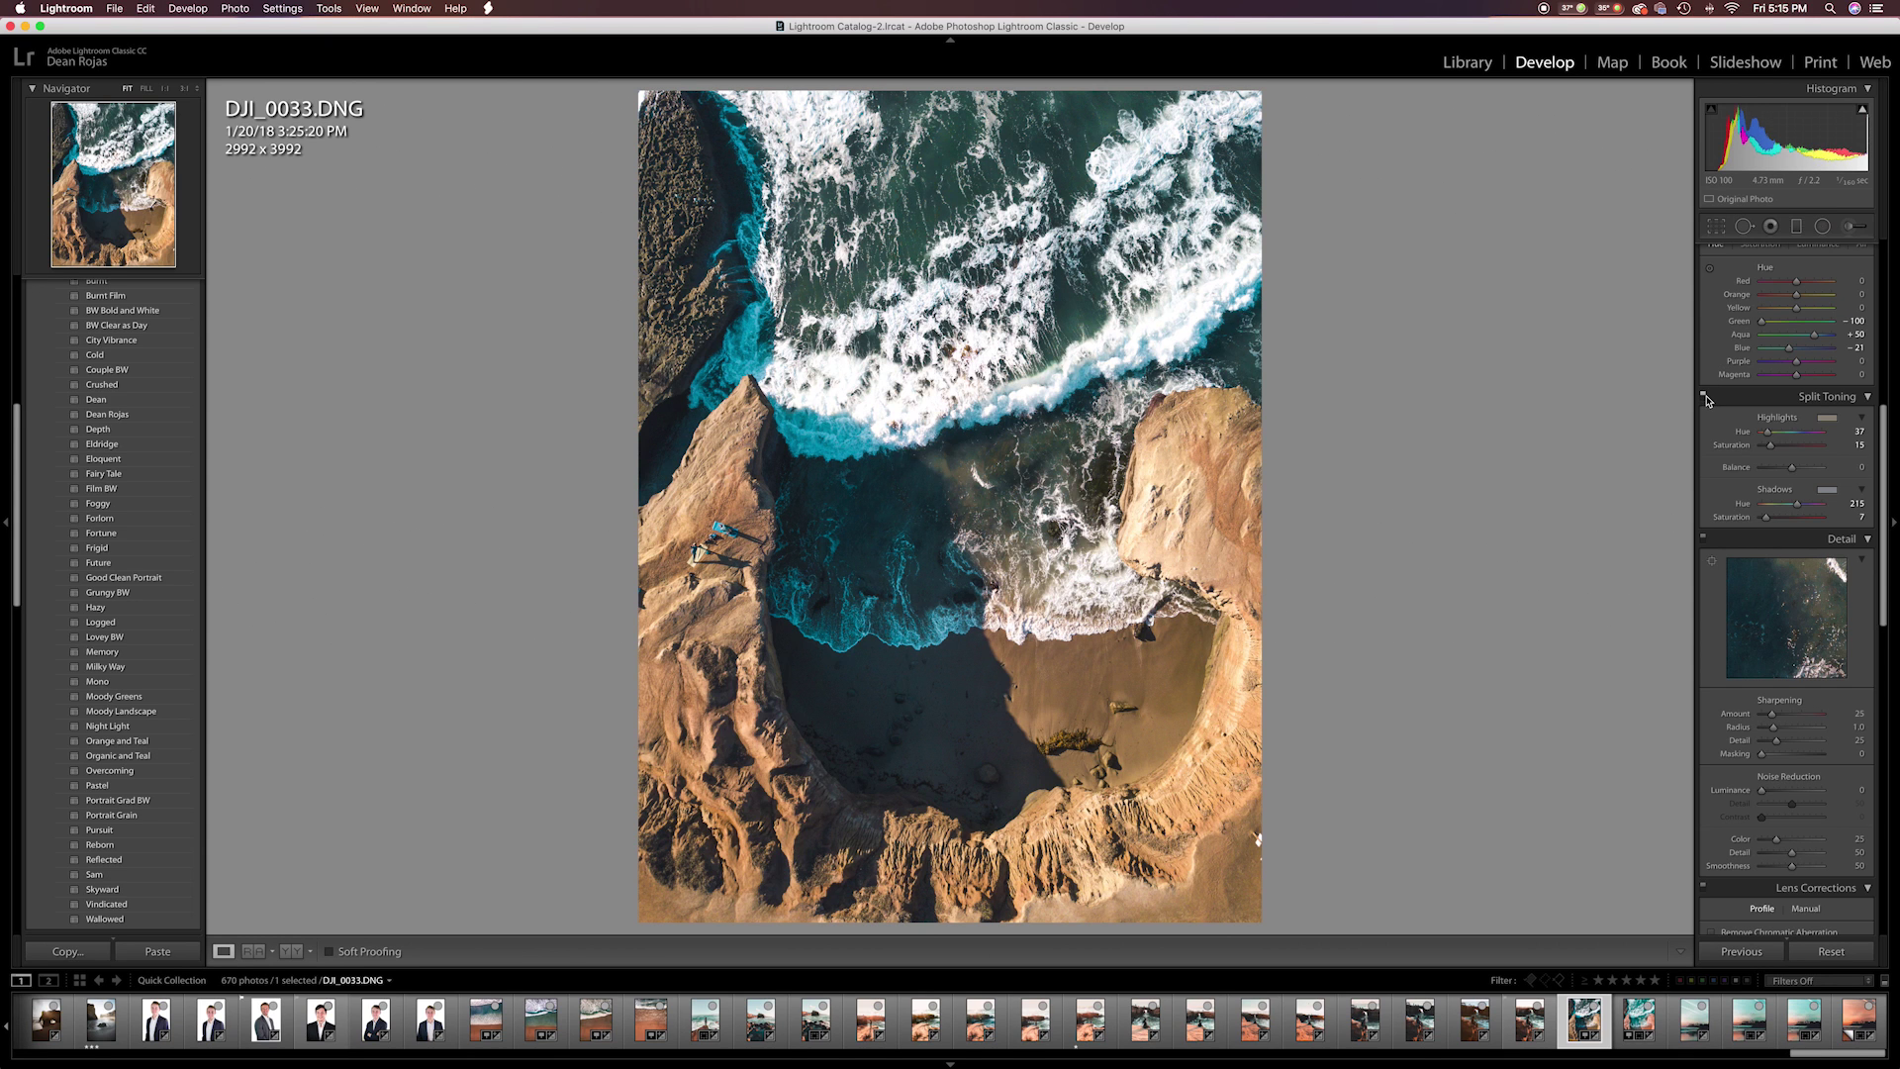
left_click(1705, 398)
left_click(1704, 398)
scroll(1771, 613, "down", 3)
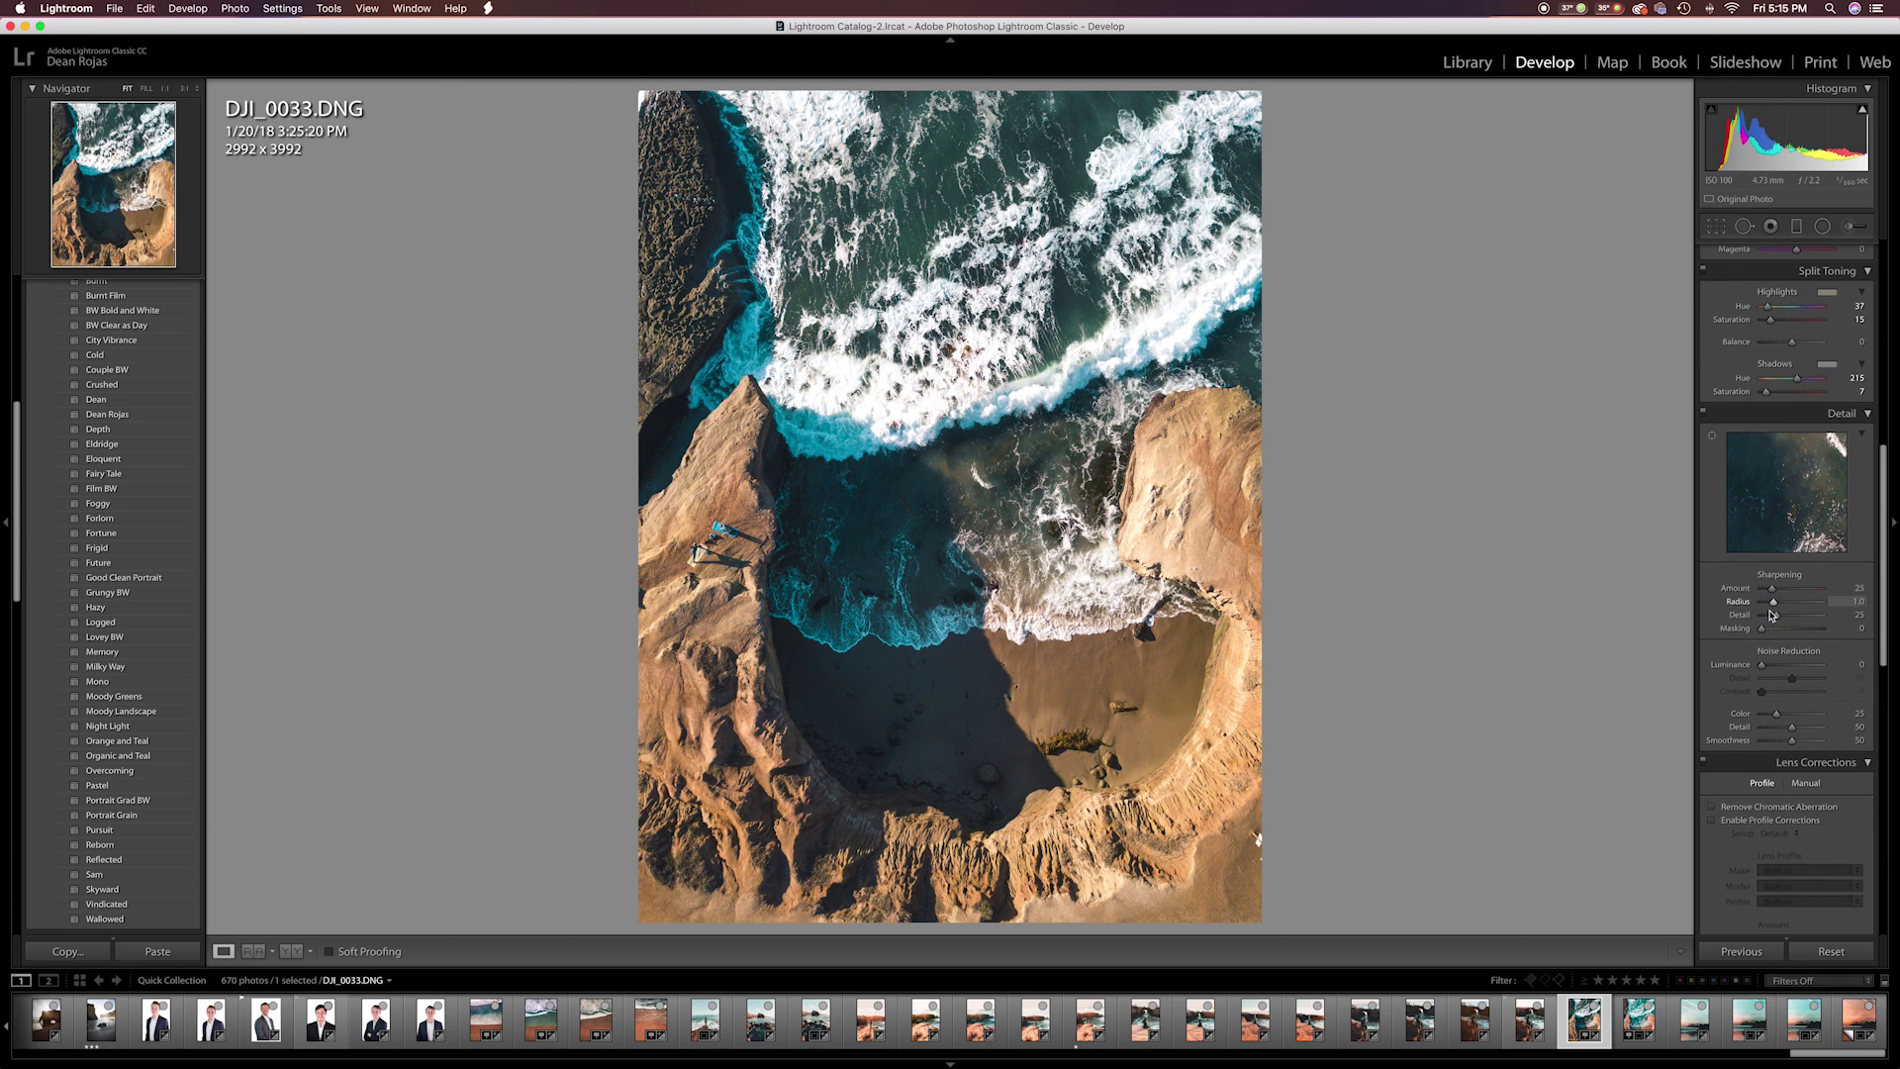
scroll(1771, 614, "down", 1)
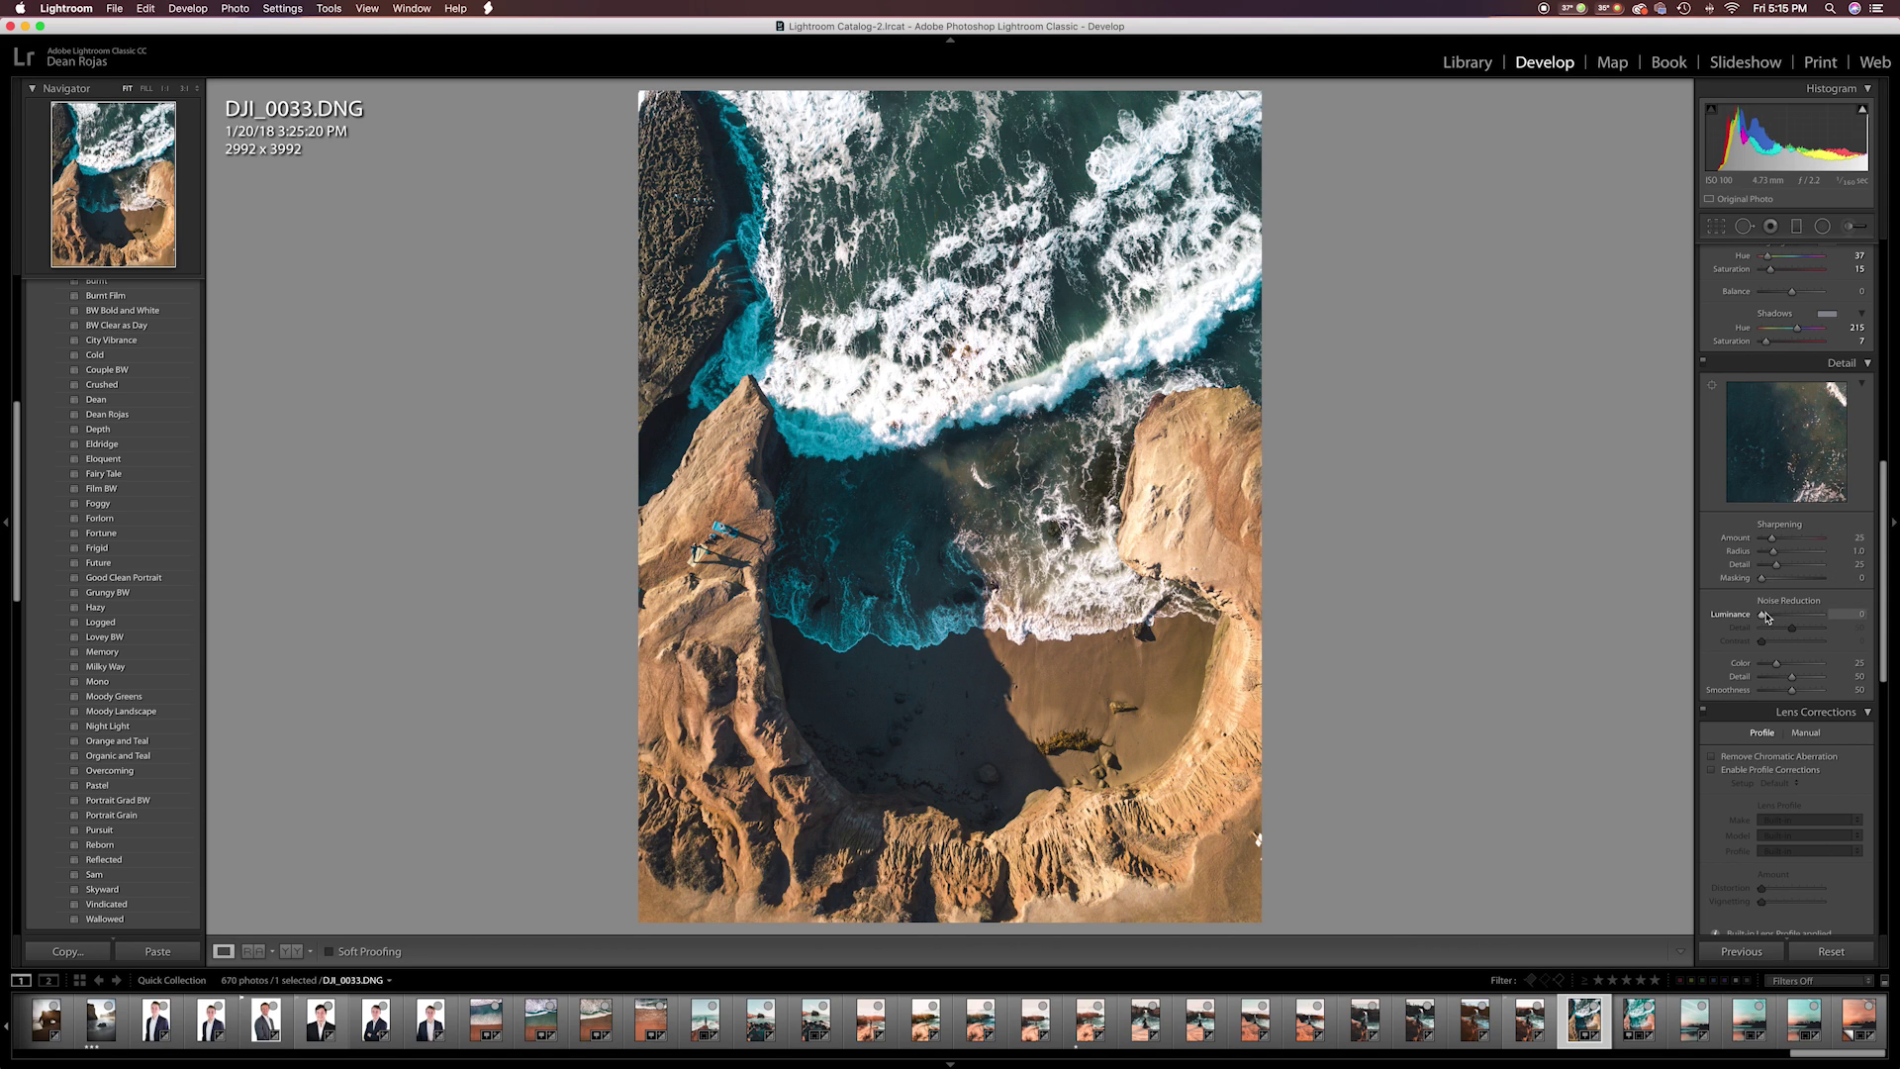
left_click(1066, 413)
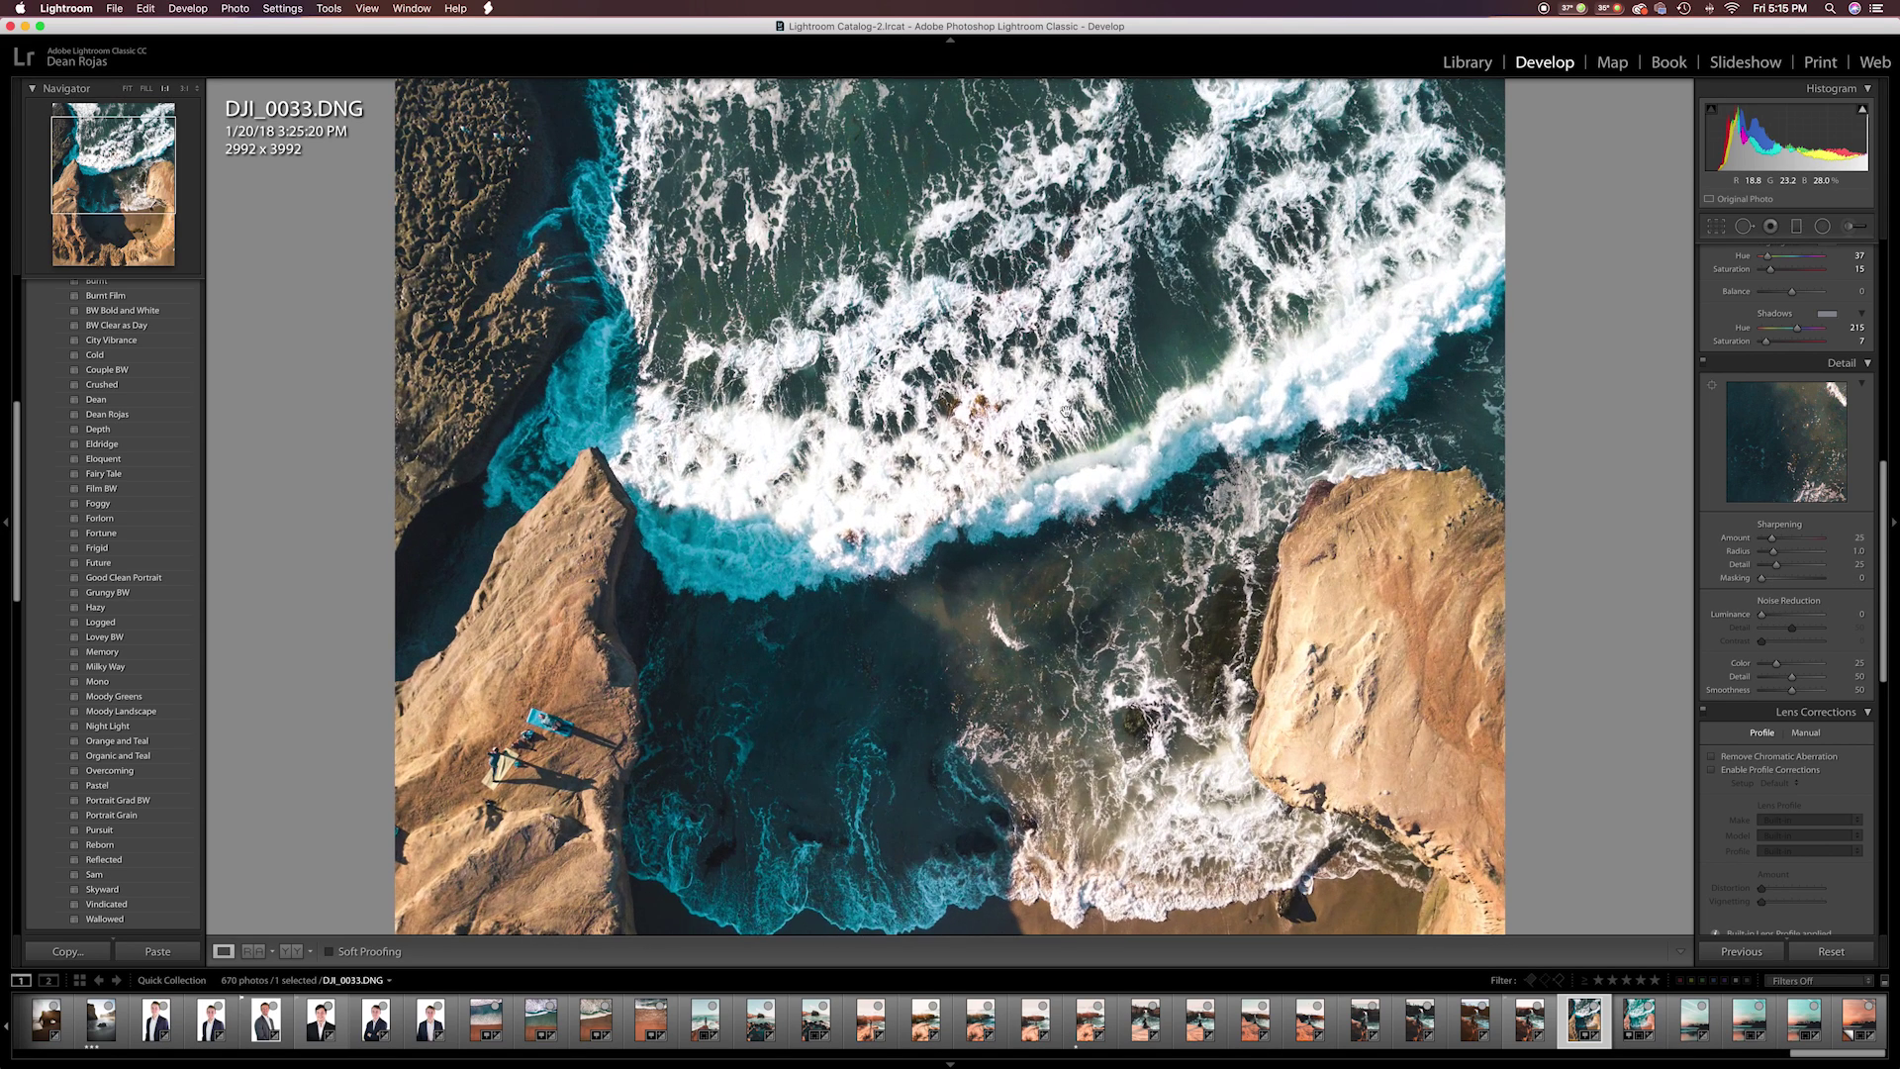
left_click(1143, 438)
scroll(1817, 624, "down", 3)
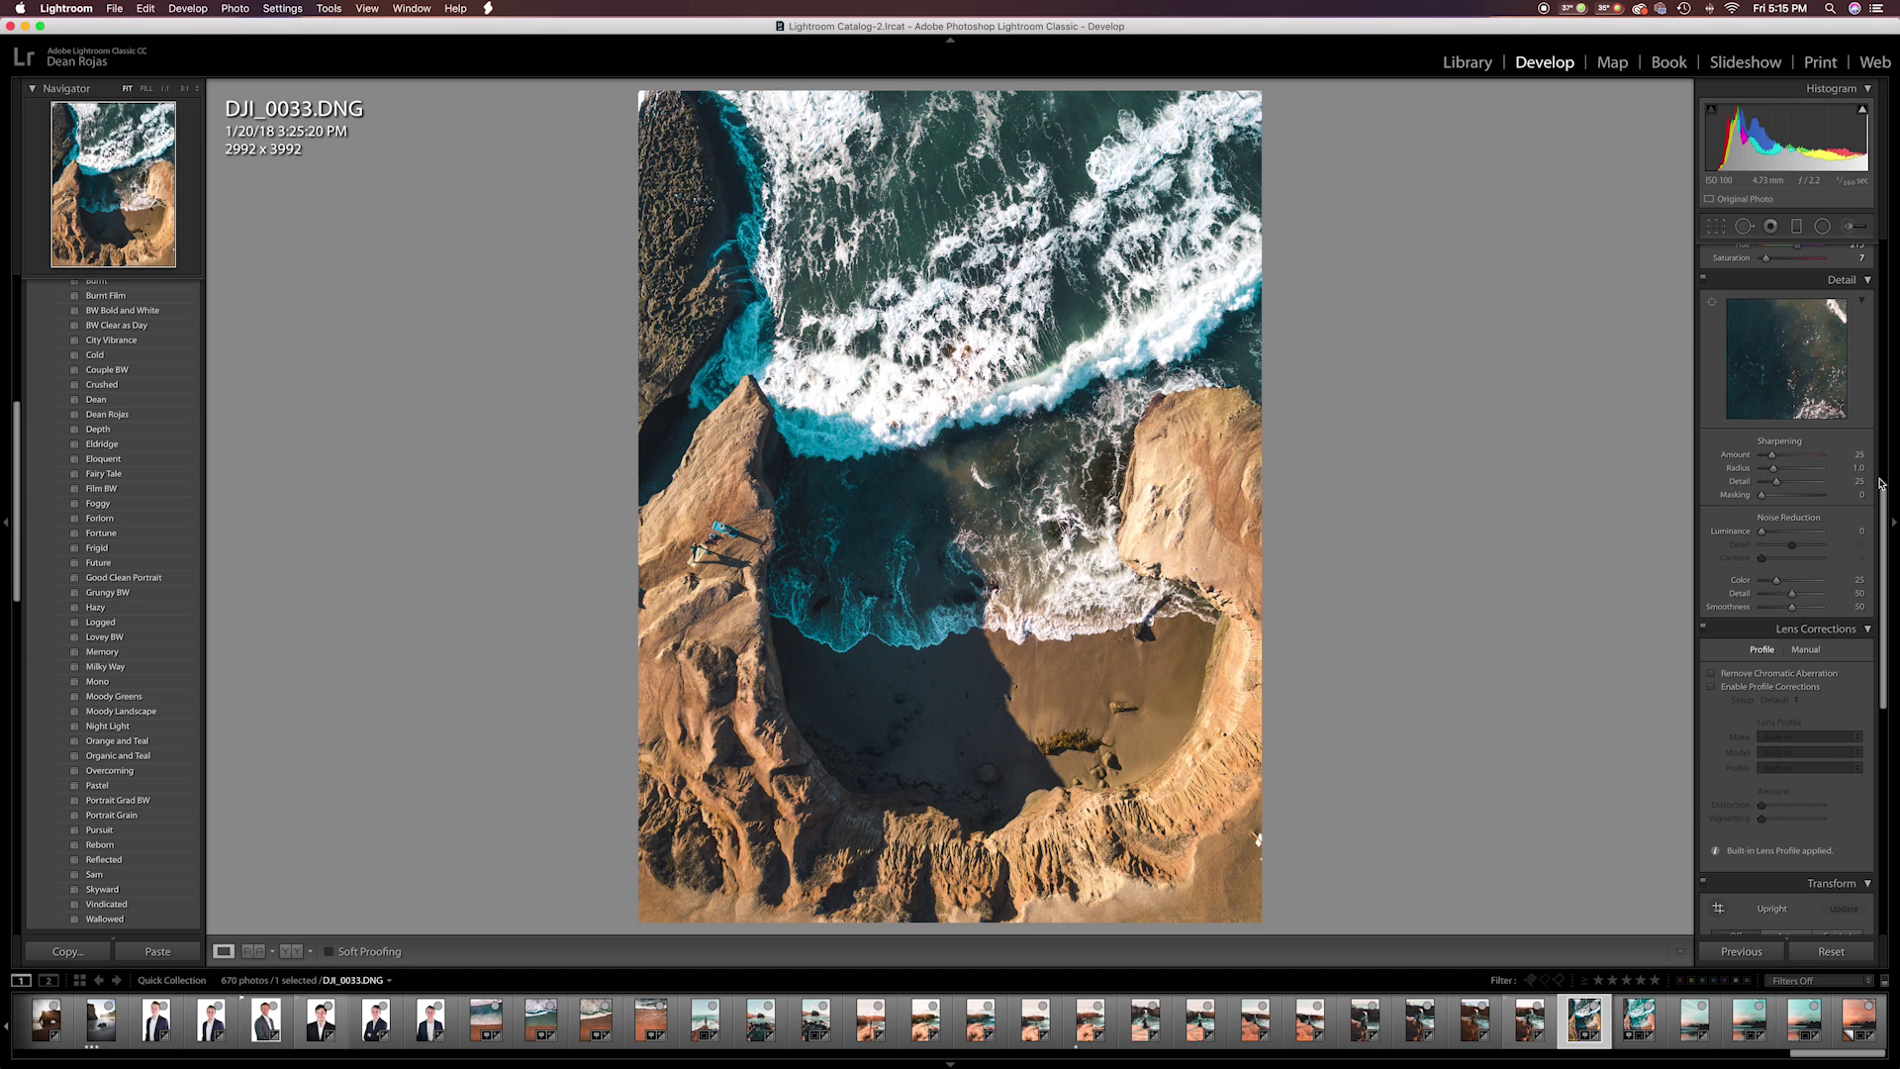
scroll(1798, 527, "down", 10)
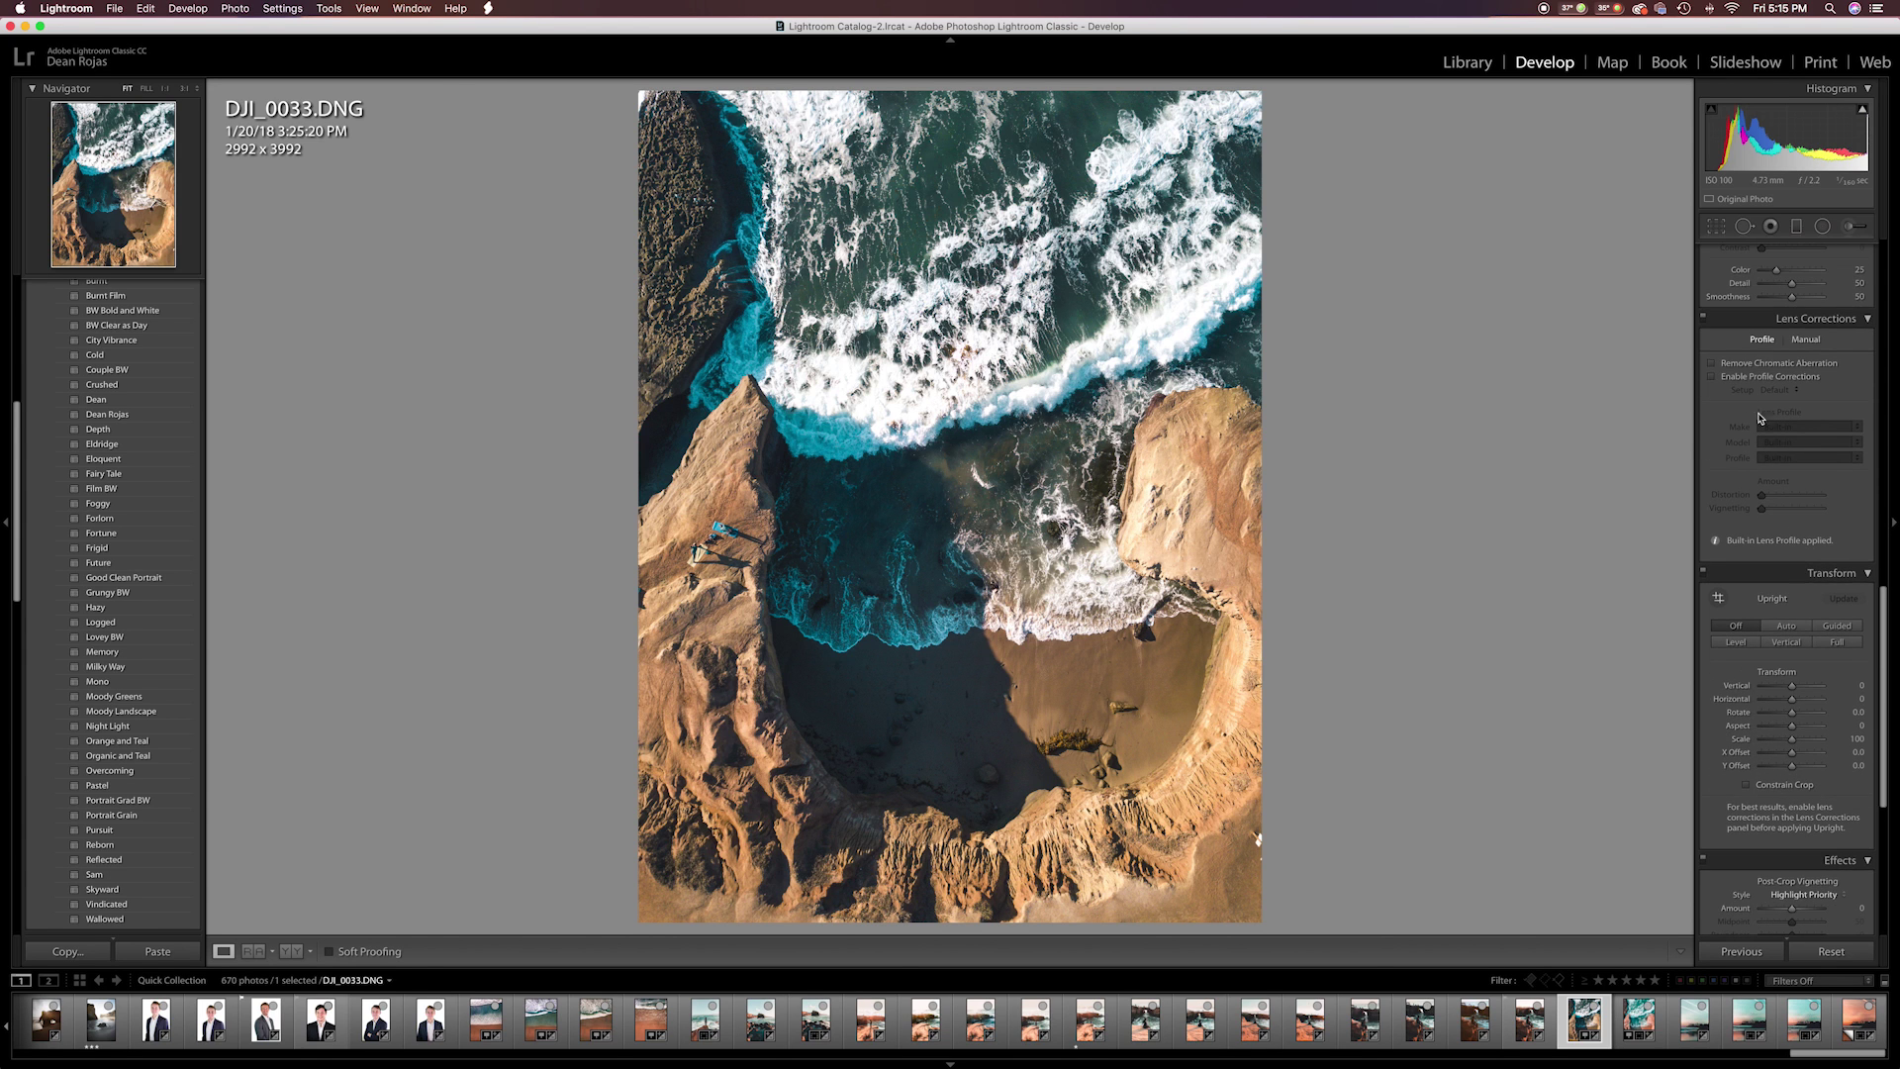
left_click(1713, 377)
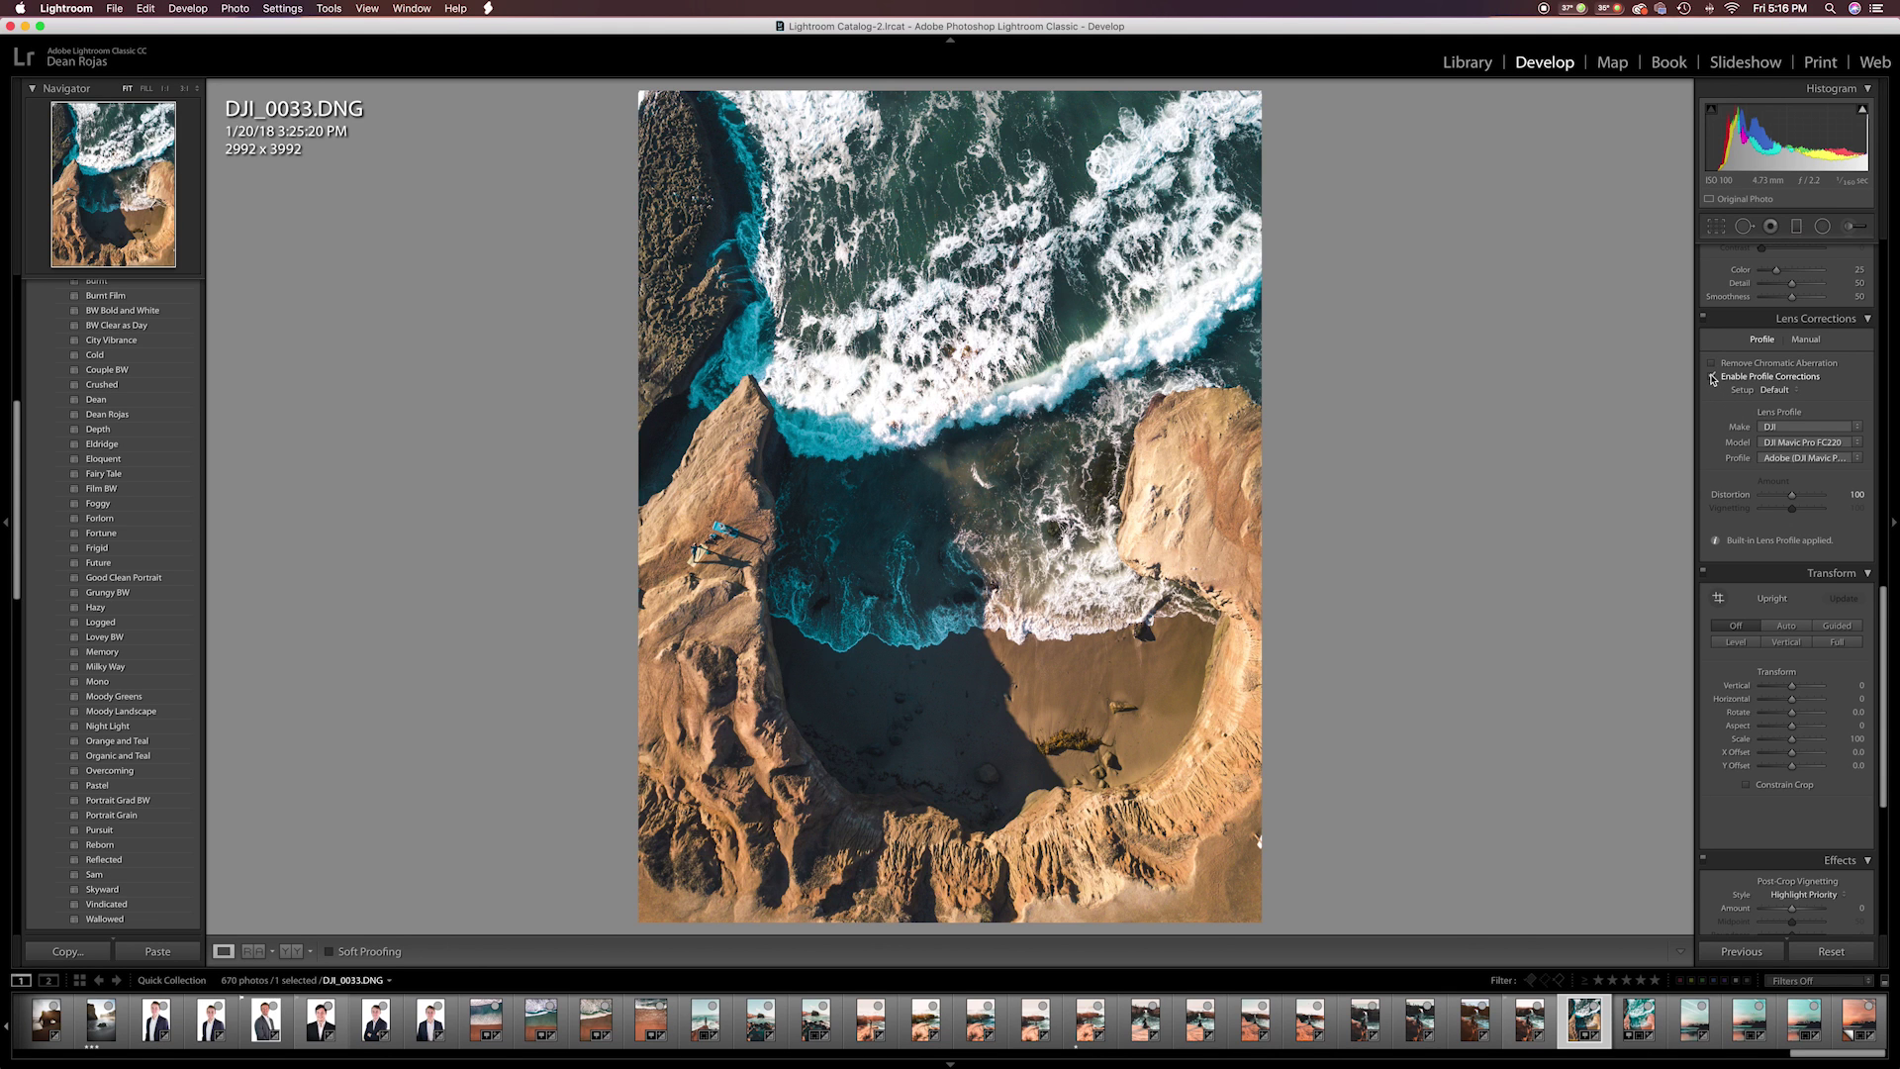
Step: Raise Shadows from +64 to +93 and select the Adjustment Brush
scroll(1766, 465, "down", 5)
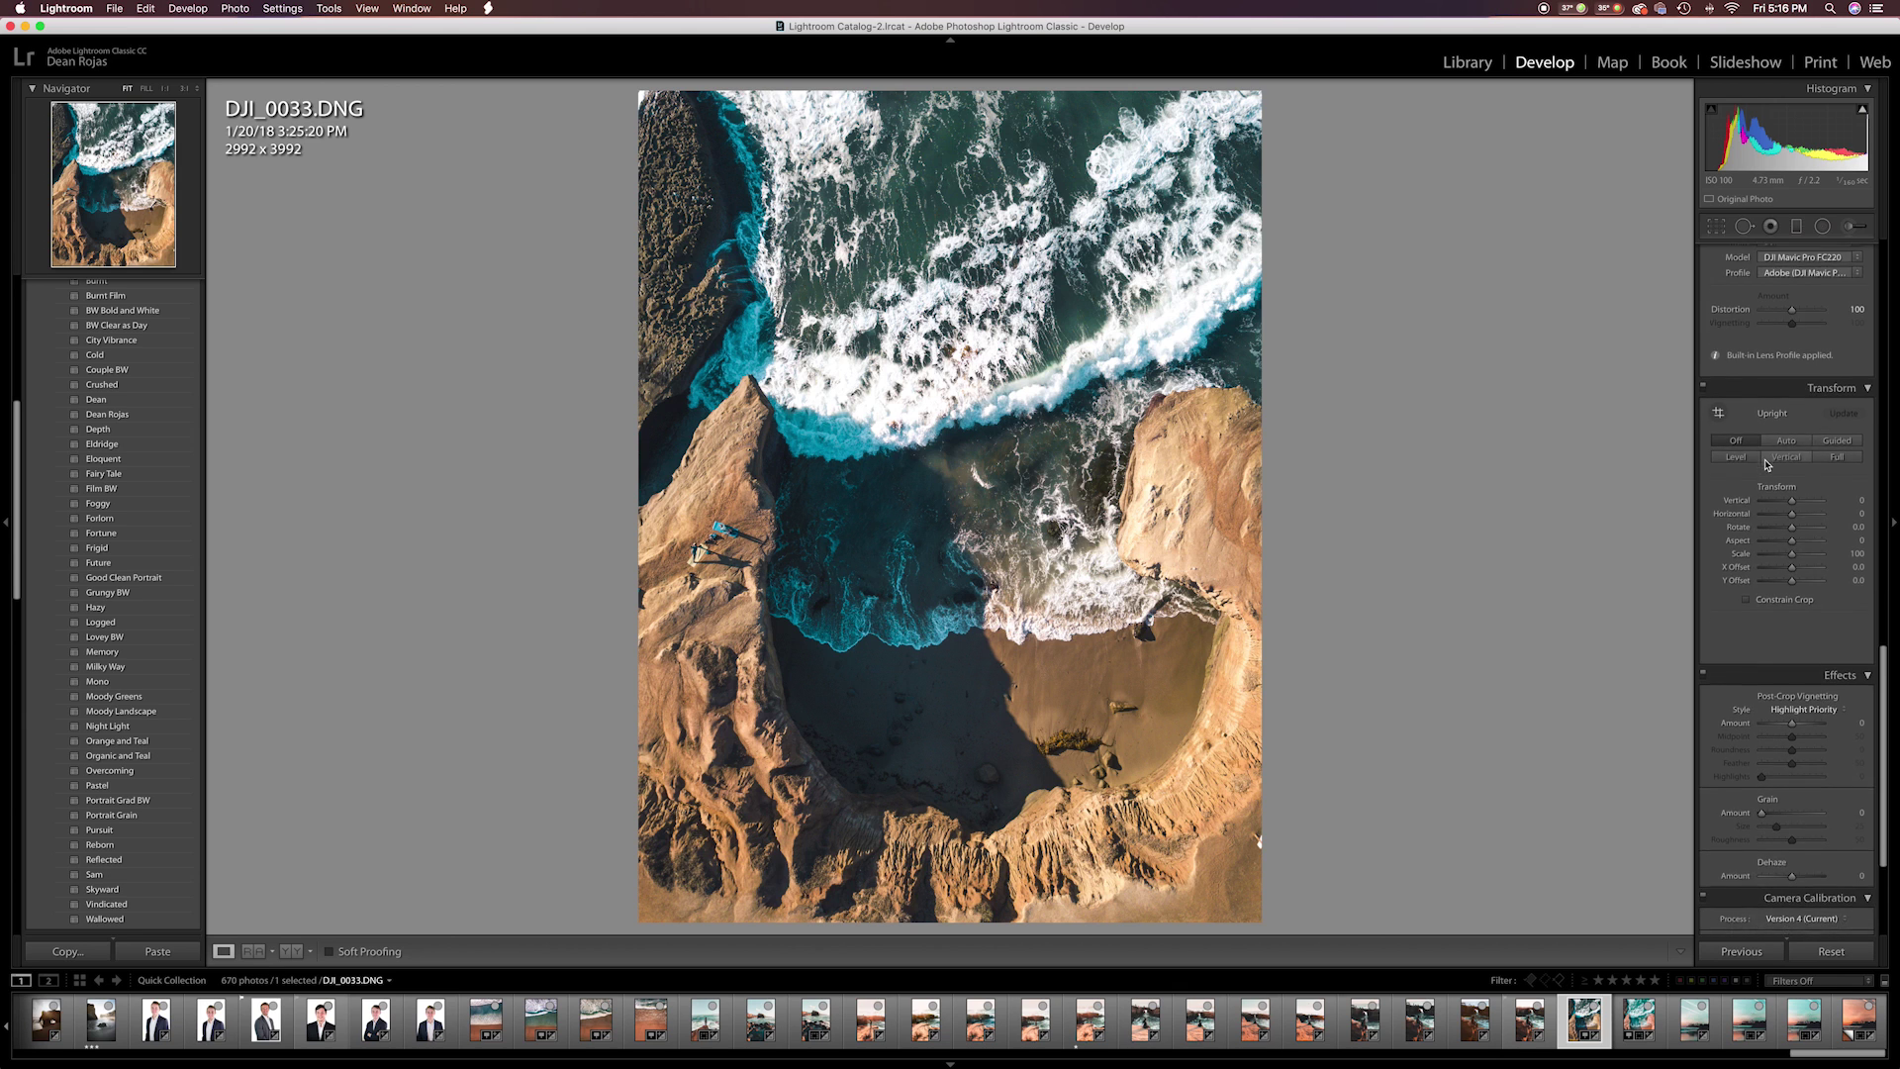
scroll(1771, 475, "down", 2)
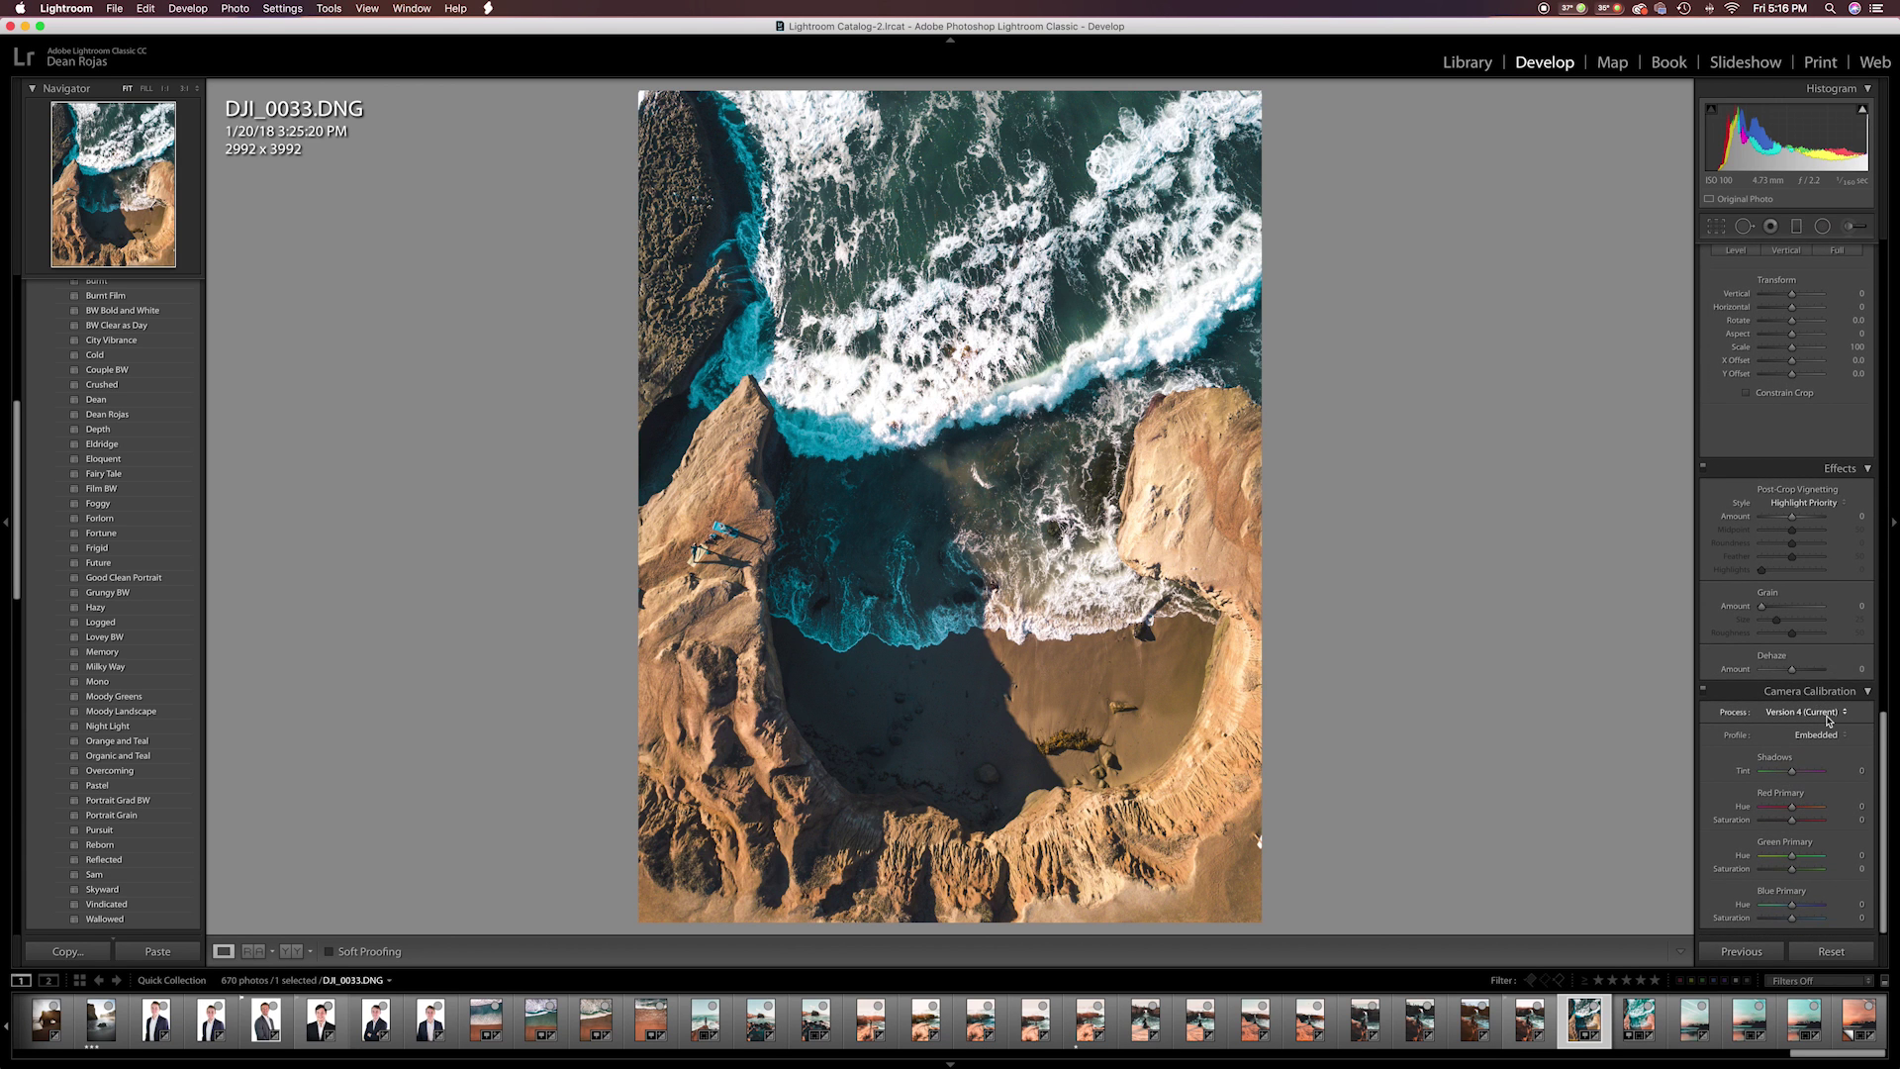
scroll(1829, 720, "up", 12)
scroll(1828, 720, "up", 10)
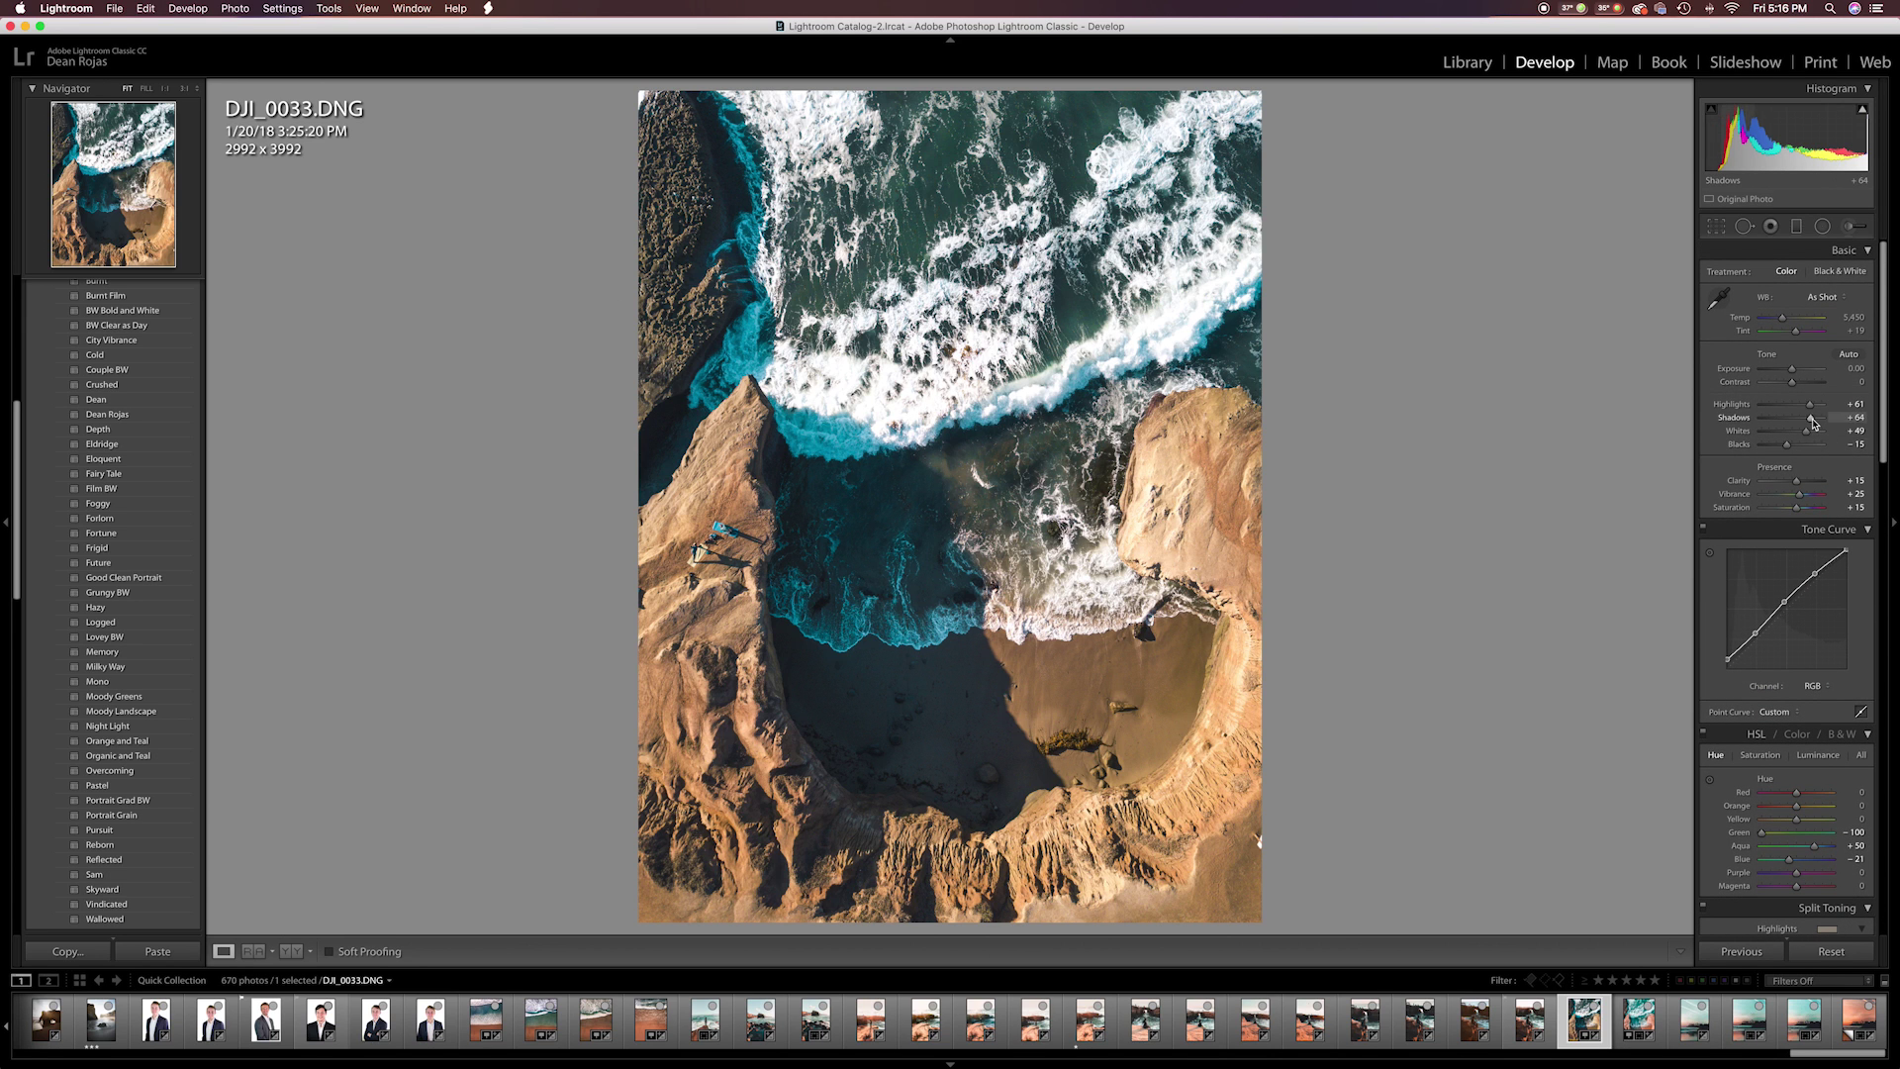
left_click_drag(1812, 424, 1821, 426)
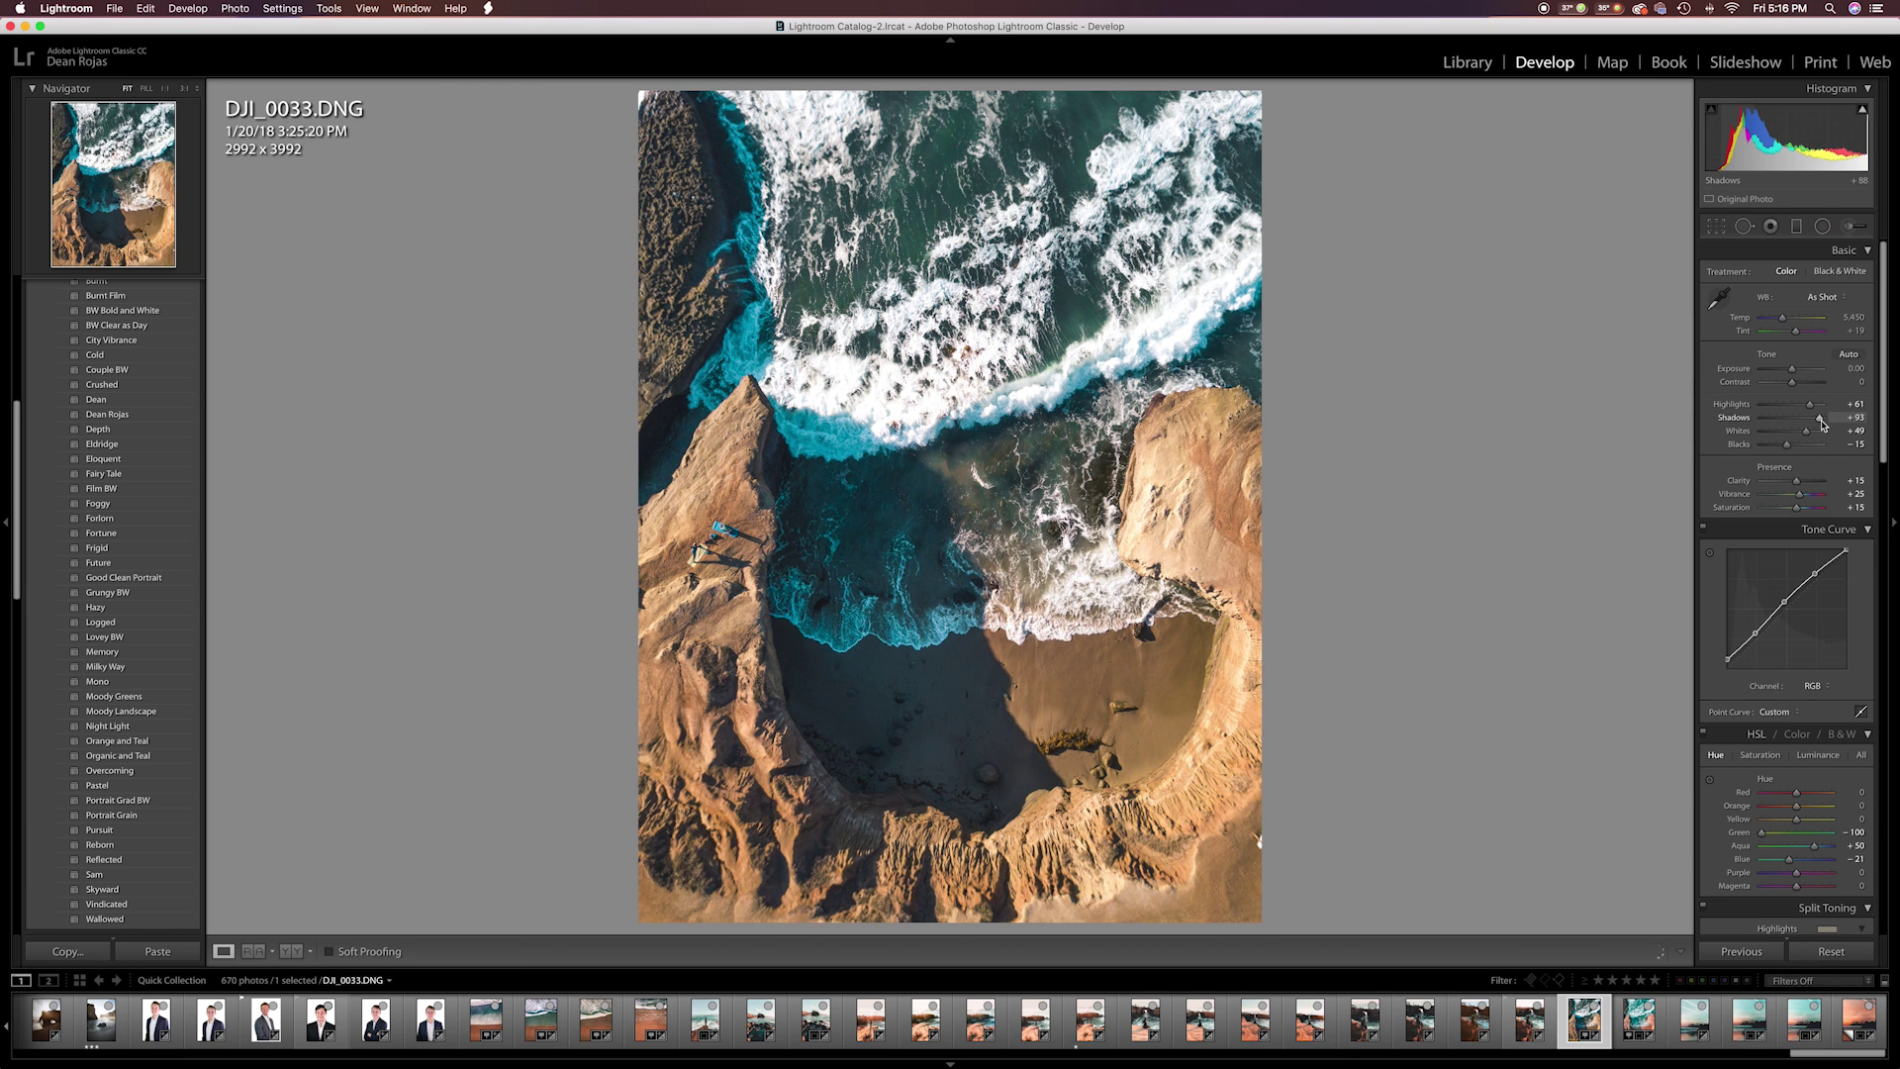
left_click(1850, 226)
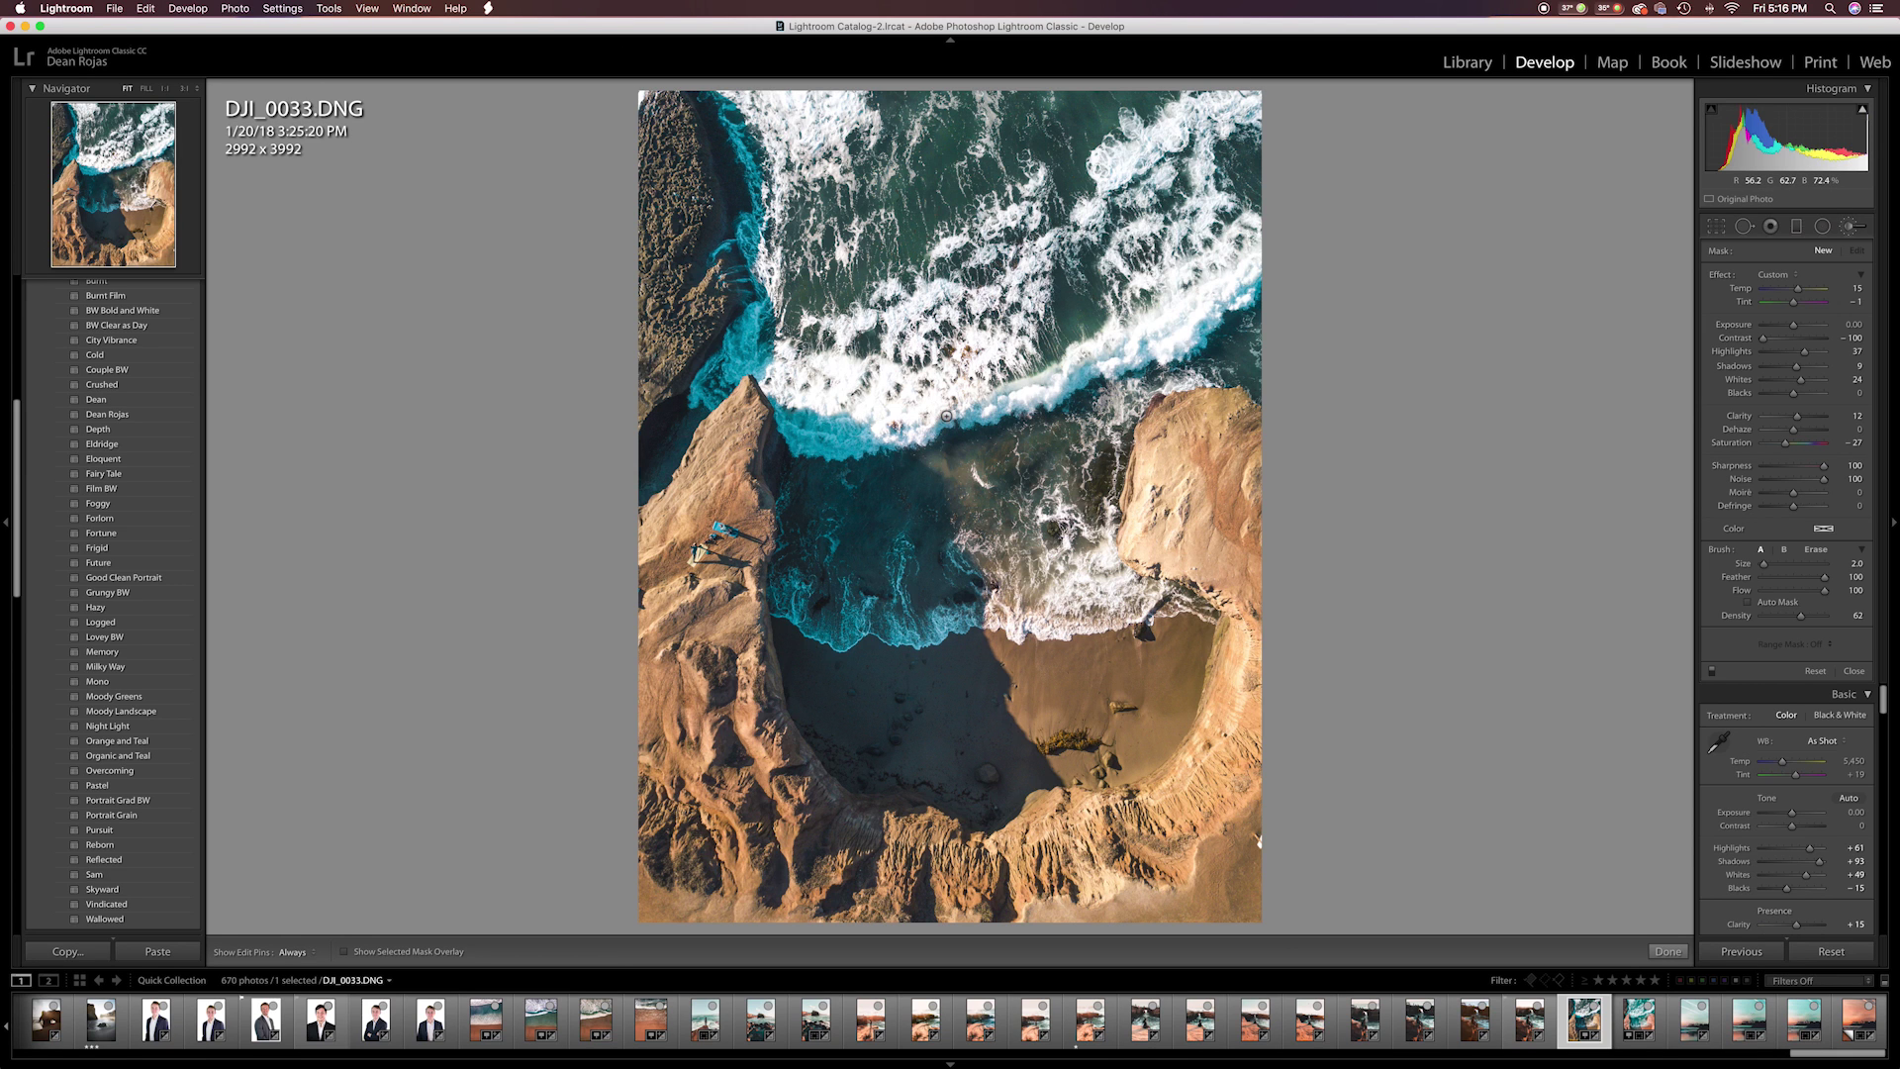
Step: Paint the mask over the dark water and surf between the cliffs with the red overlay shown
scroll(946, 416, "up", 5)
key("h")
key("o")
left_click_drag(830, 561, 915, 532)
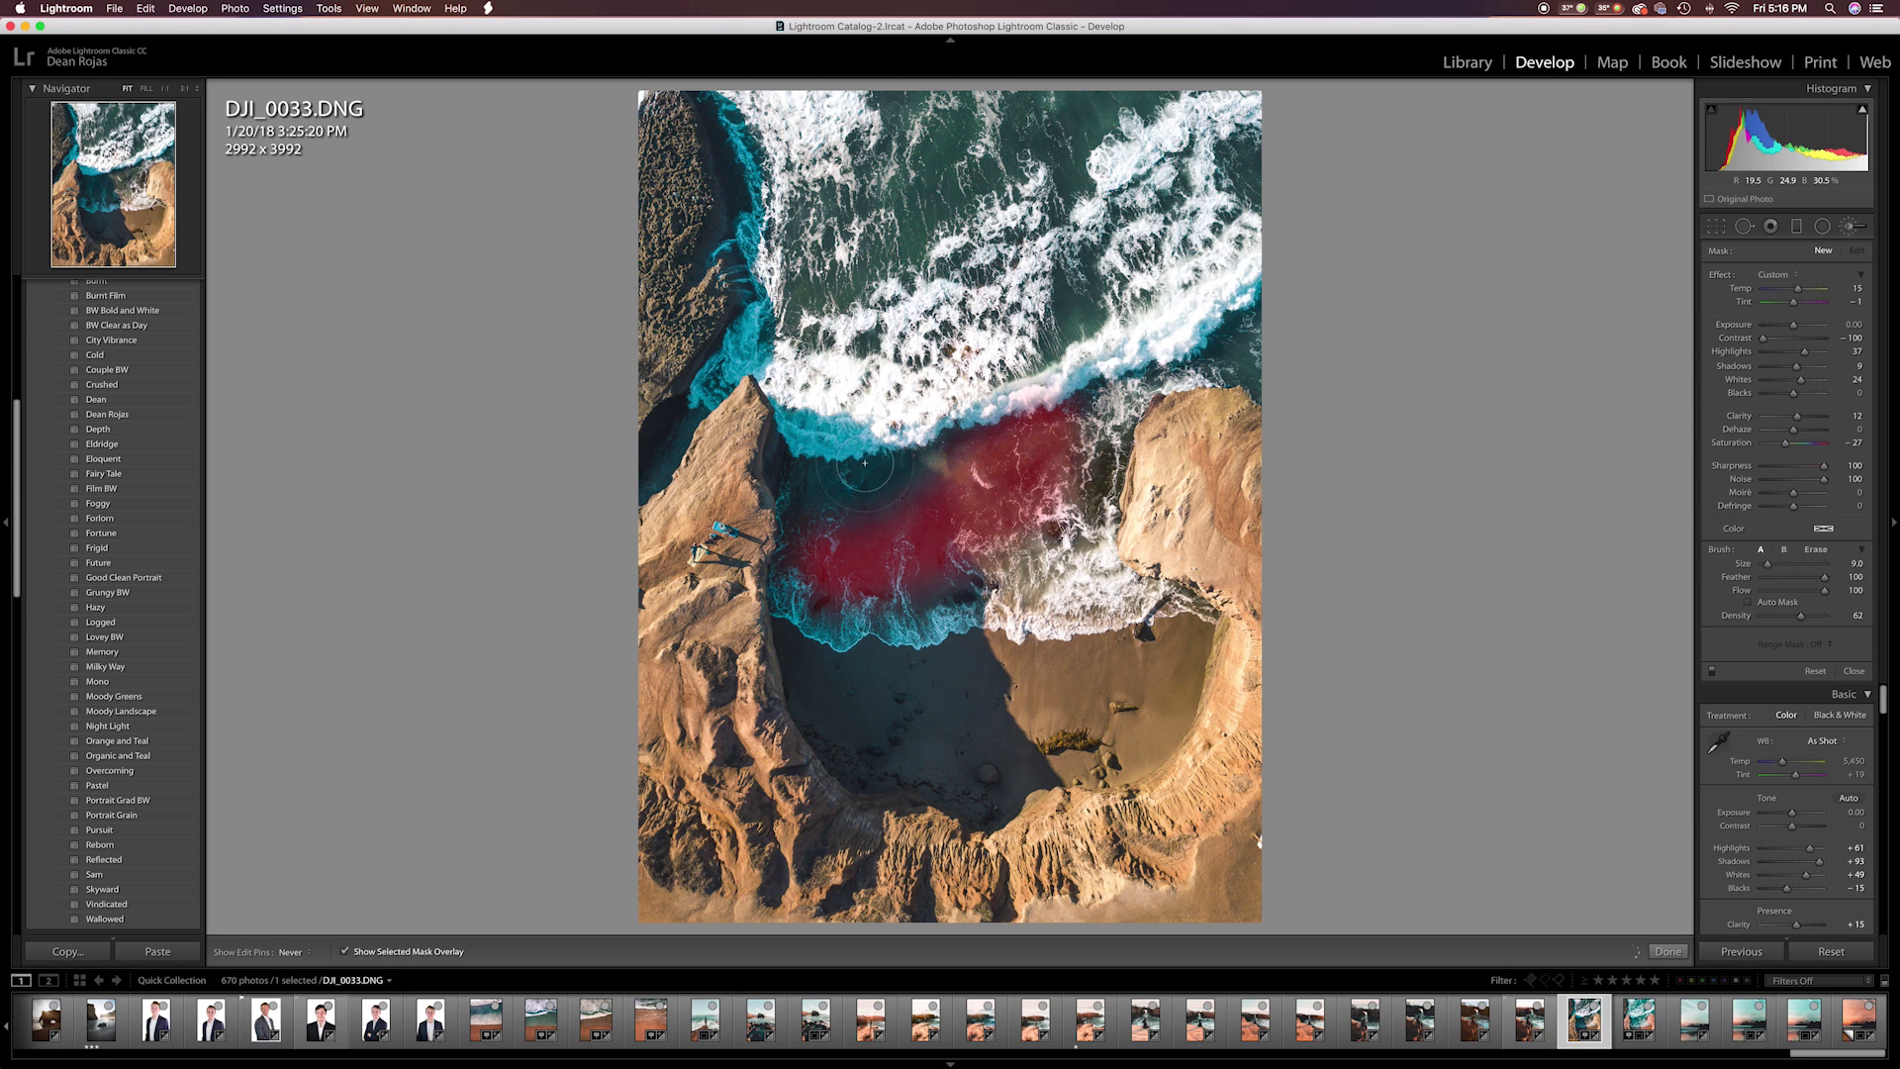
mouse_move(894, 452)
left_mouse_down()
mouse_move(933, 568)
mouse_move(856, 580)
mouse_move(1073, 400)
mouse_move(1074, 426)
mouse_move(1159, 334)
mouse_move(1237, 335)
mouse_move(1245, 102)
mouse_move(778, 97)
mouse_move(746, 118)
mouse_move(810, 323)
mouse_move(988, 301)
mouse_move(1138, 215)
mouse_move(814, 594)
mouse_move(945, 618)
mouse_move(699, 411)
mouse_move(624, 465)
left_mouse_up()
scroll(713, 394, "down", 5)
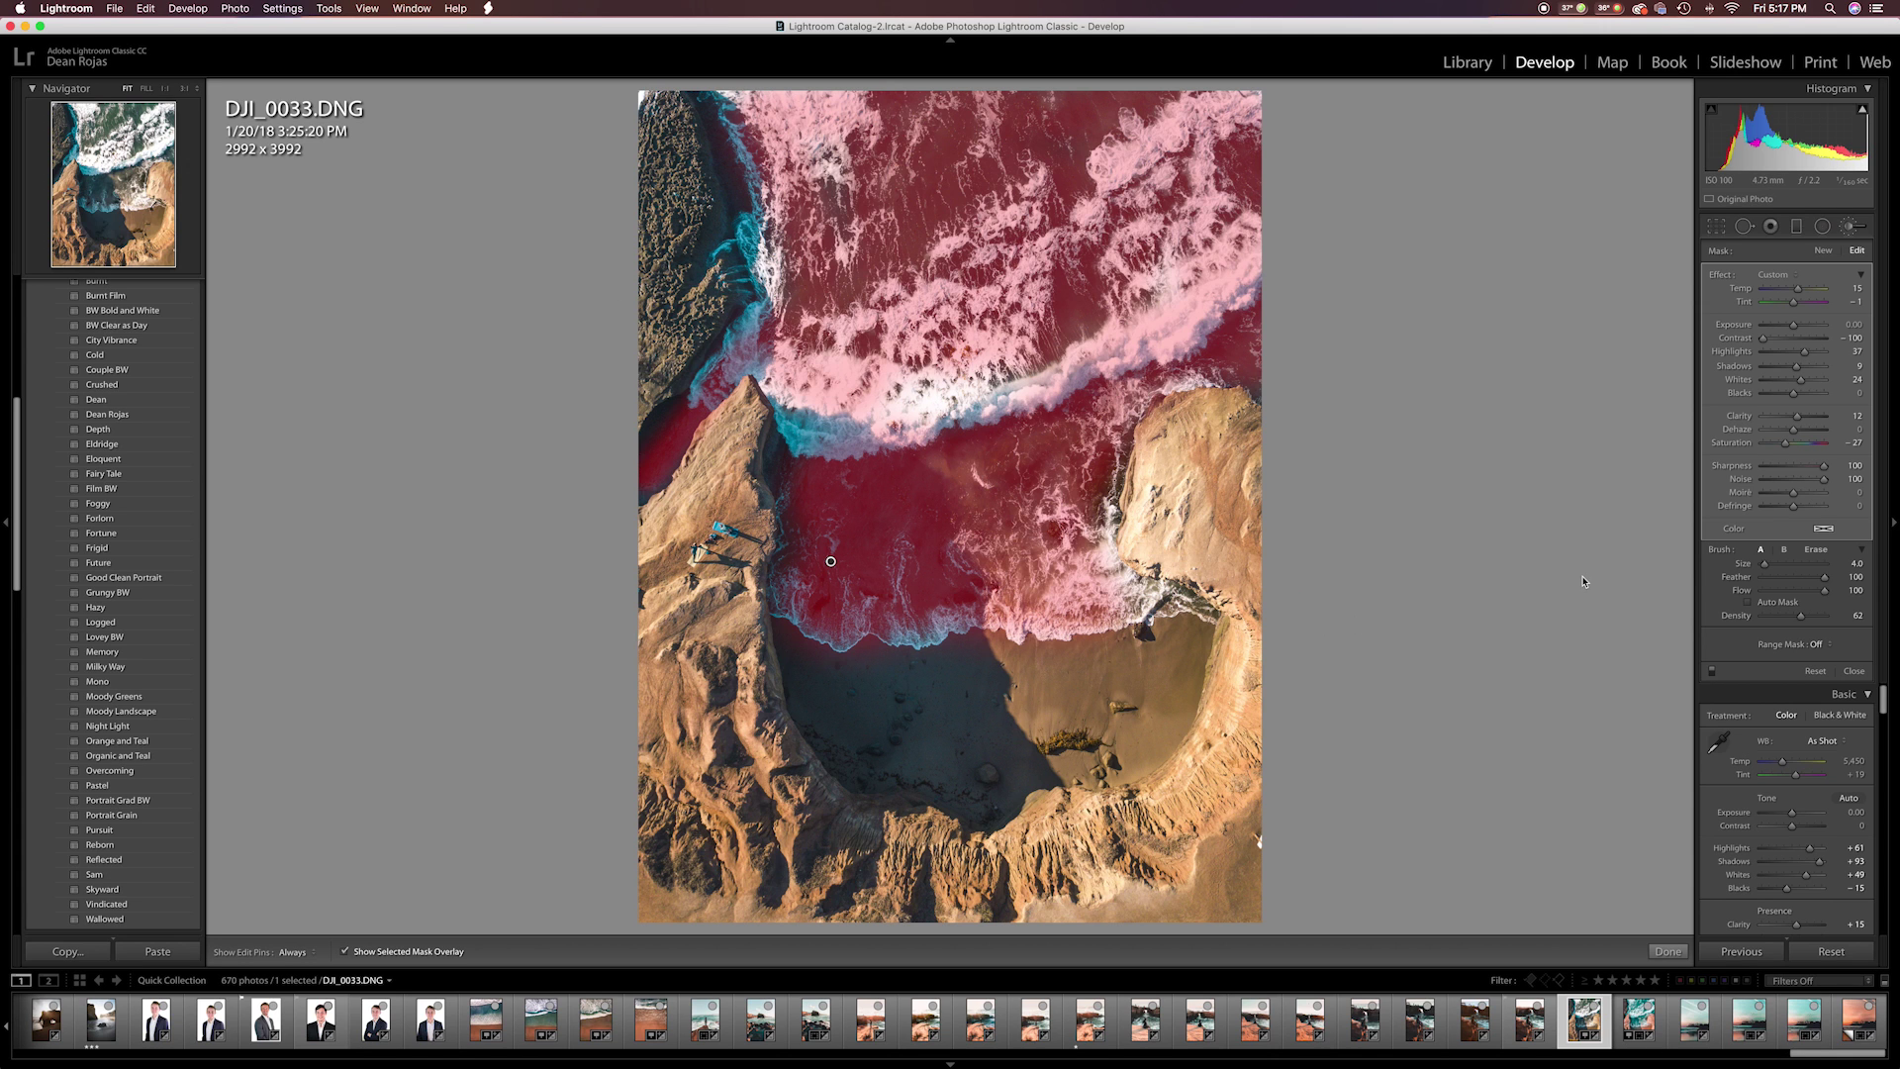
key("o")
left_click(1781, 278)
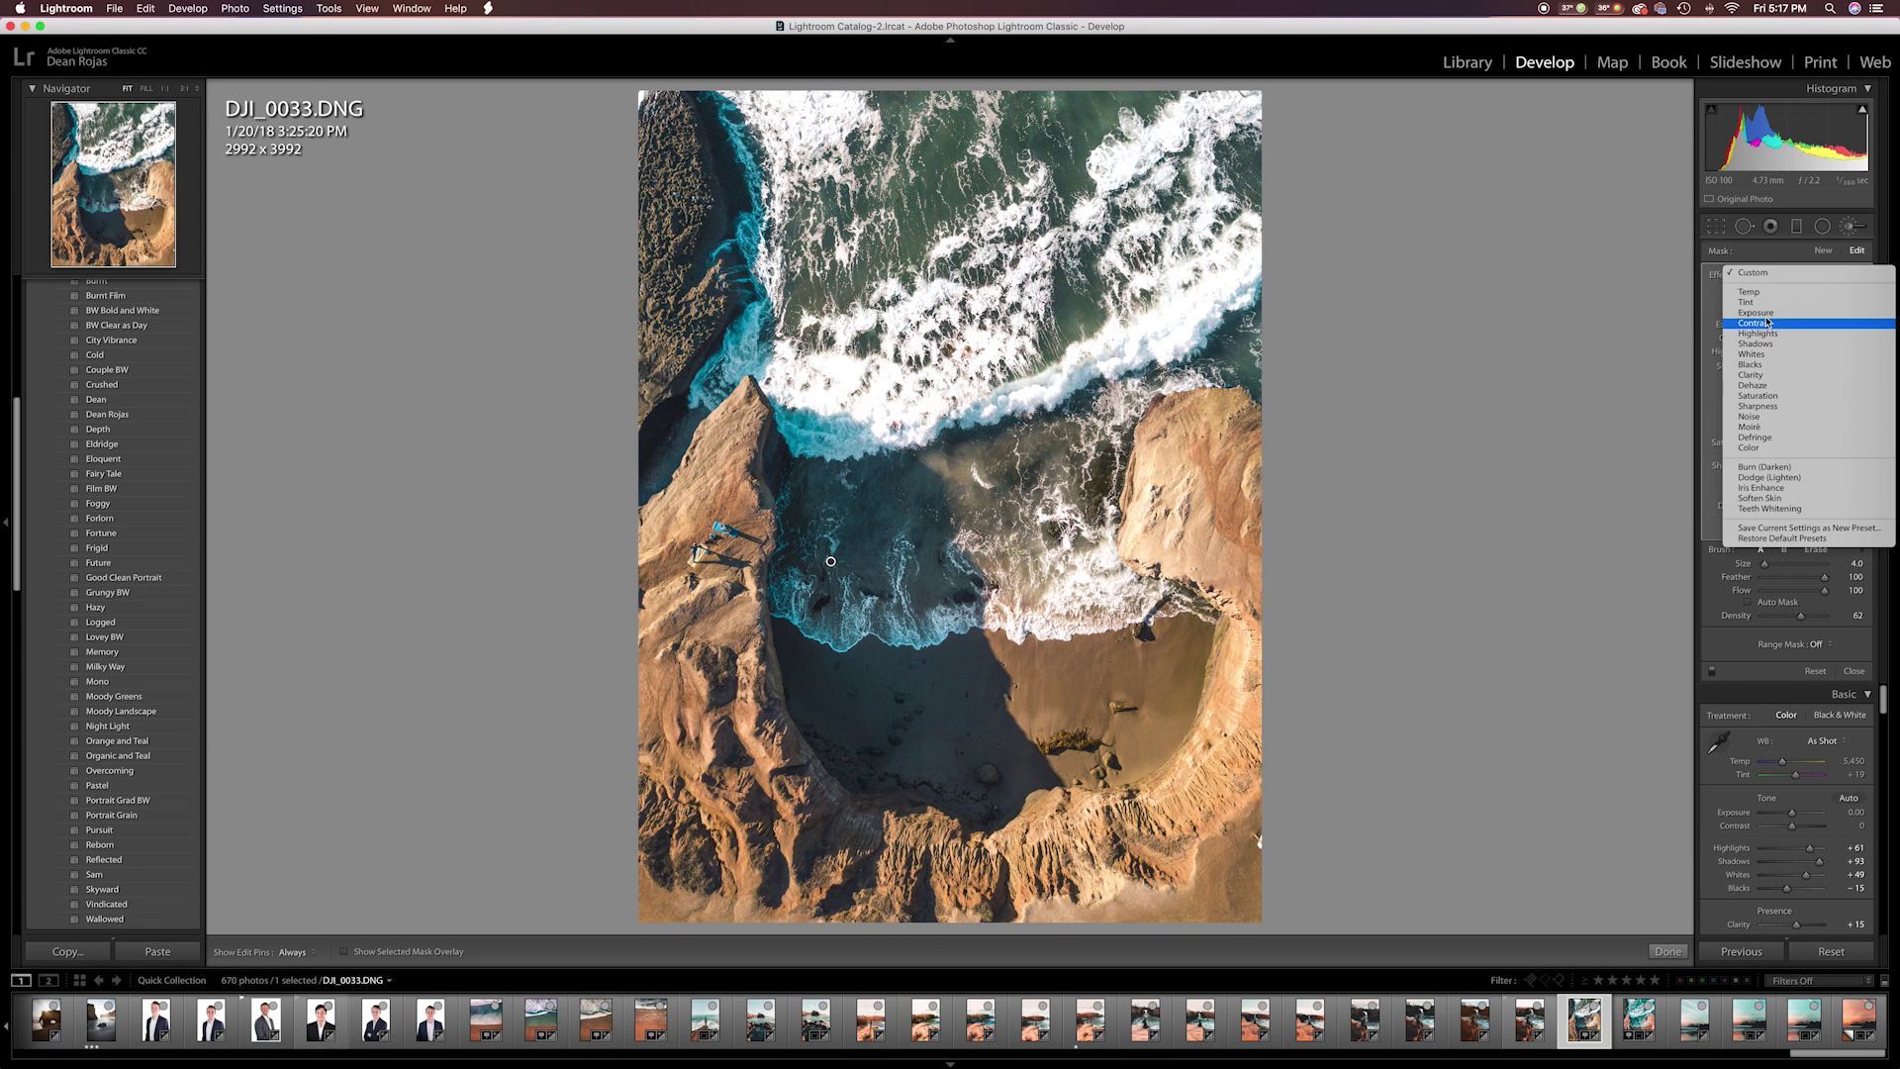
Step: Reset the brush effect, cool the water's temperature, and lift its shadows
left_click(1761, 292)
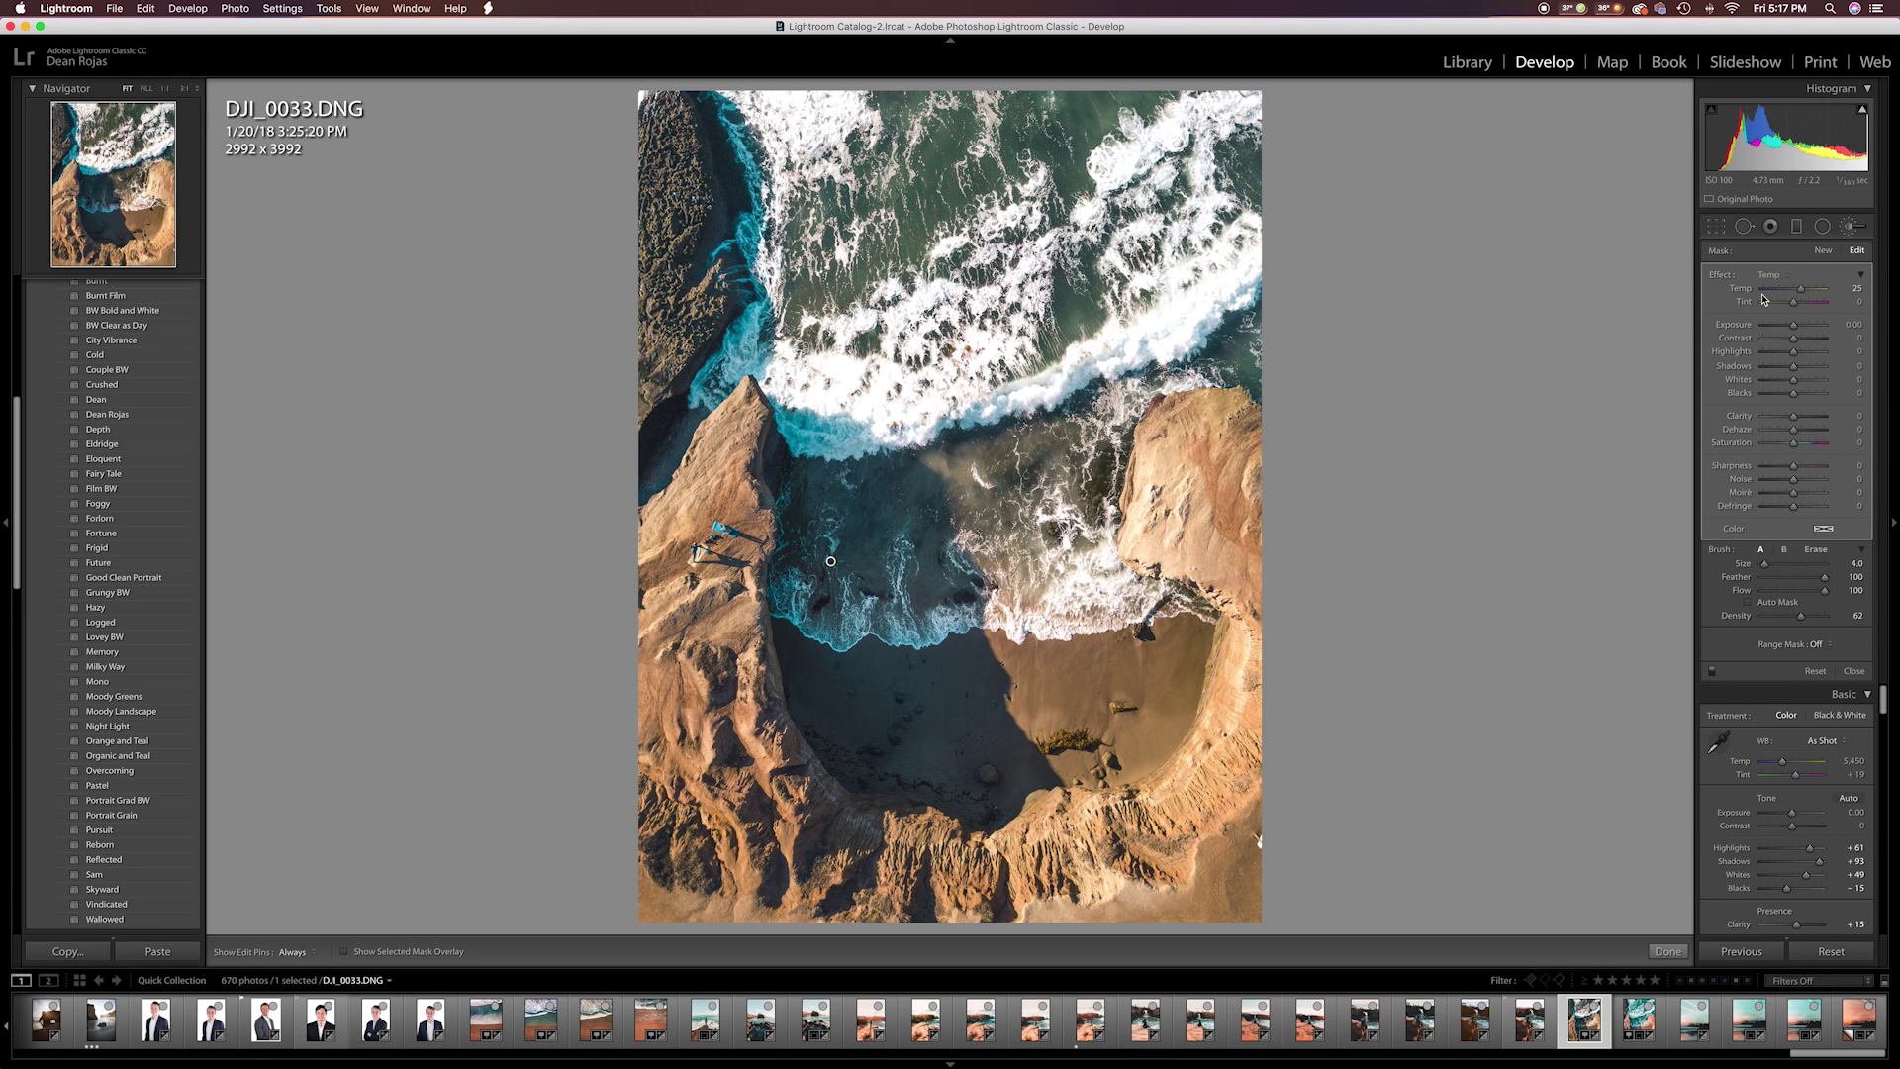
left_click_drag(1800, 288, 1789, 290)
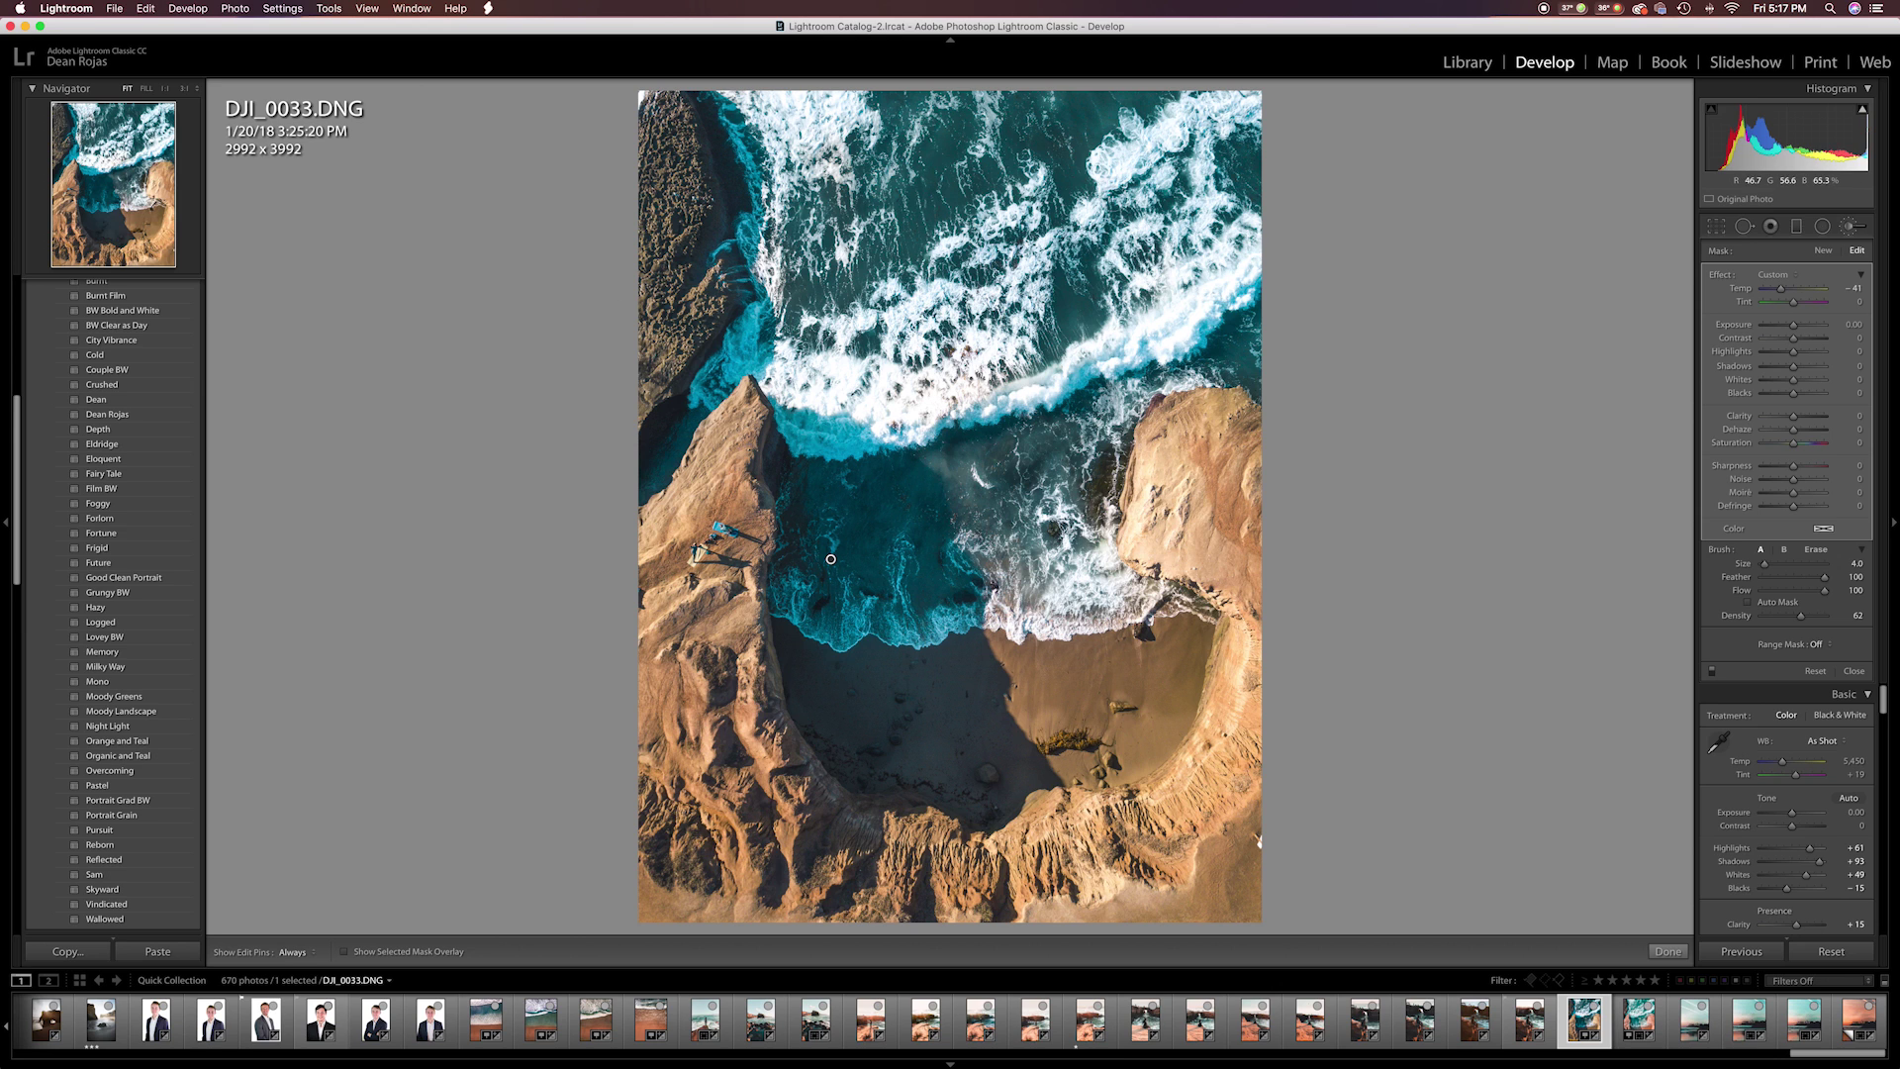
left_click_drag(1796, 371, 1807, 371)
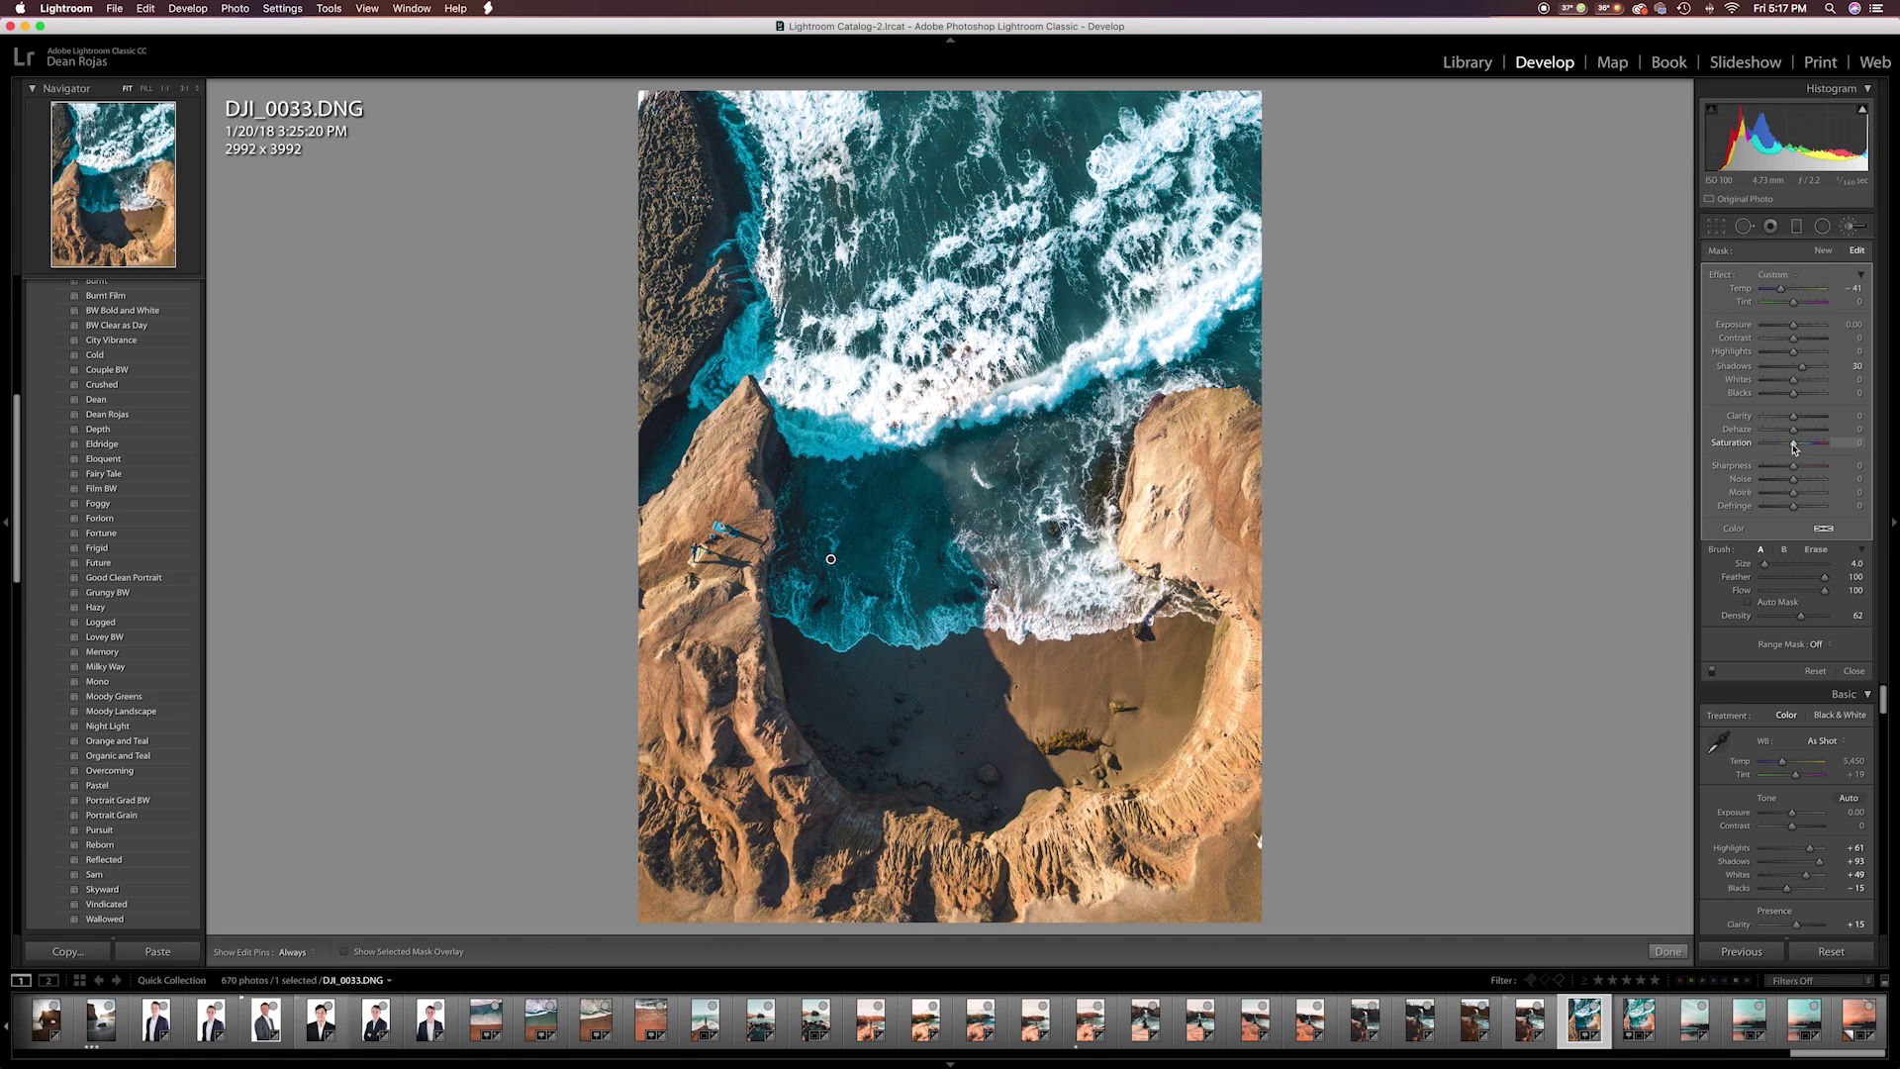
Step: Set the brushed water's Saturation to 10, Clarity to 5 and Highlights to −58
left_click_drag(1799, 448, 1796, 448)
left_click(1847, 443)
type("10")
key("Return")
left_click(1846, 417)
type("5")
key("Return")
left_click_drag(1793, 352, 1776, 356)
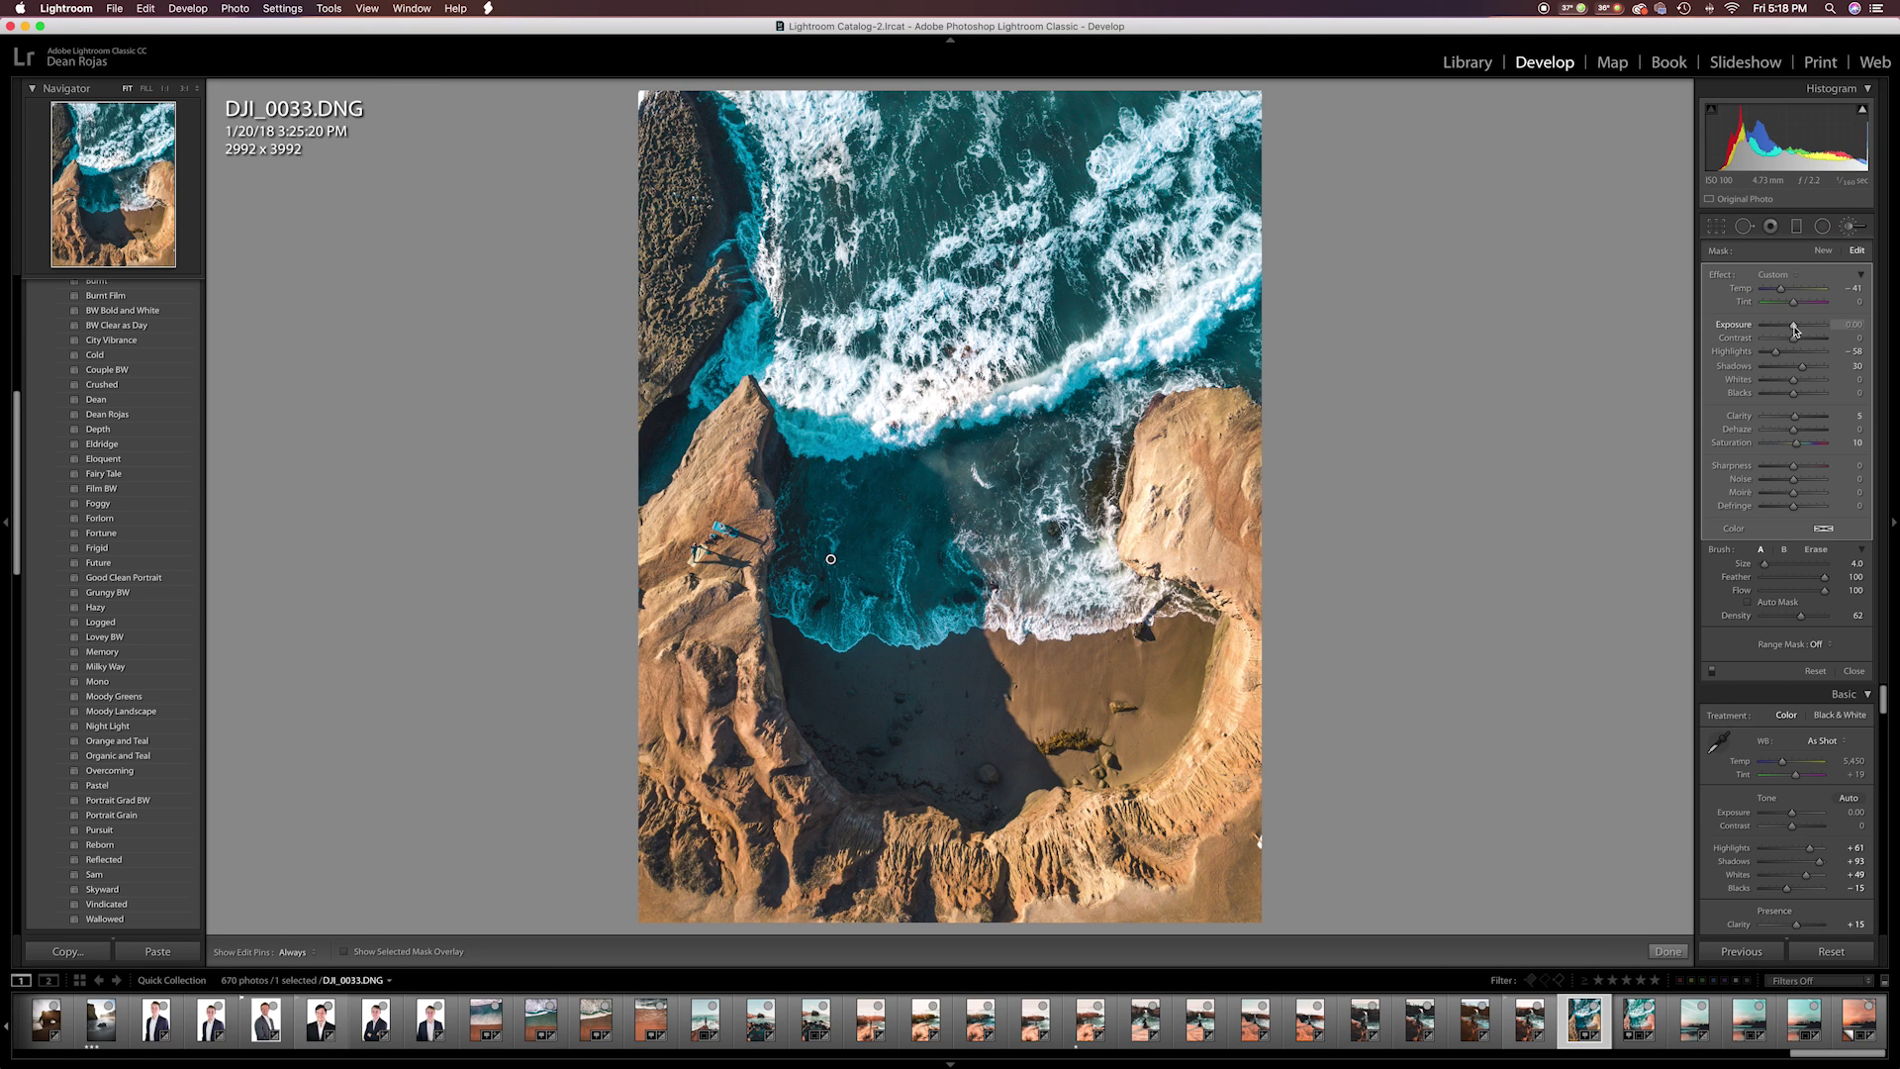
Step: Compare before/after, finish the brush with Done, and undo a trial global Temp warming
key("backslash")
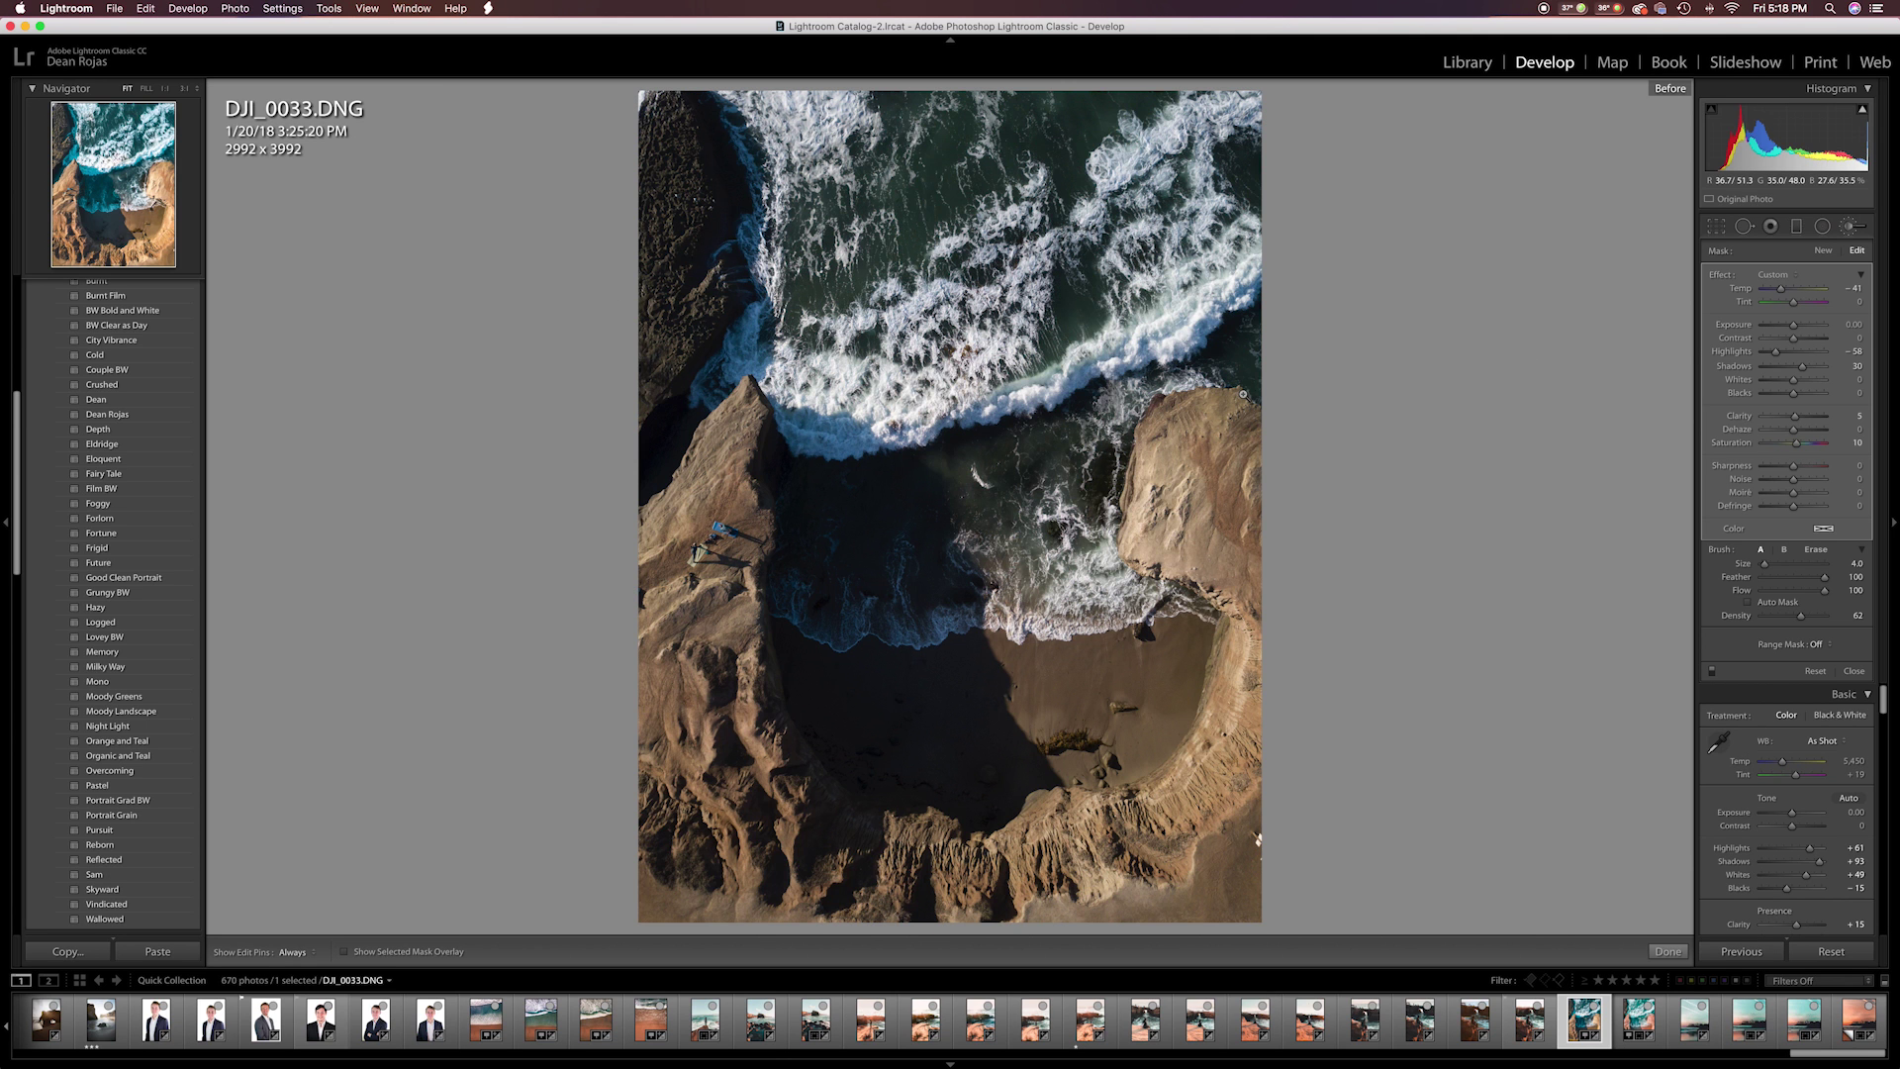
key("backslash")
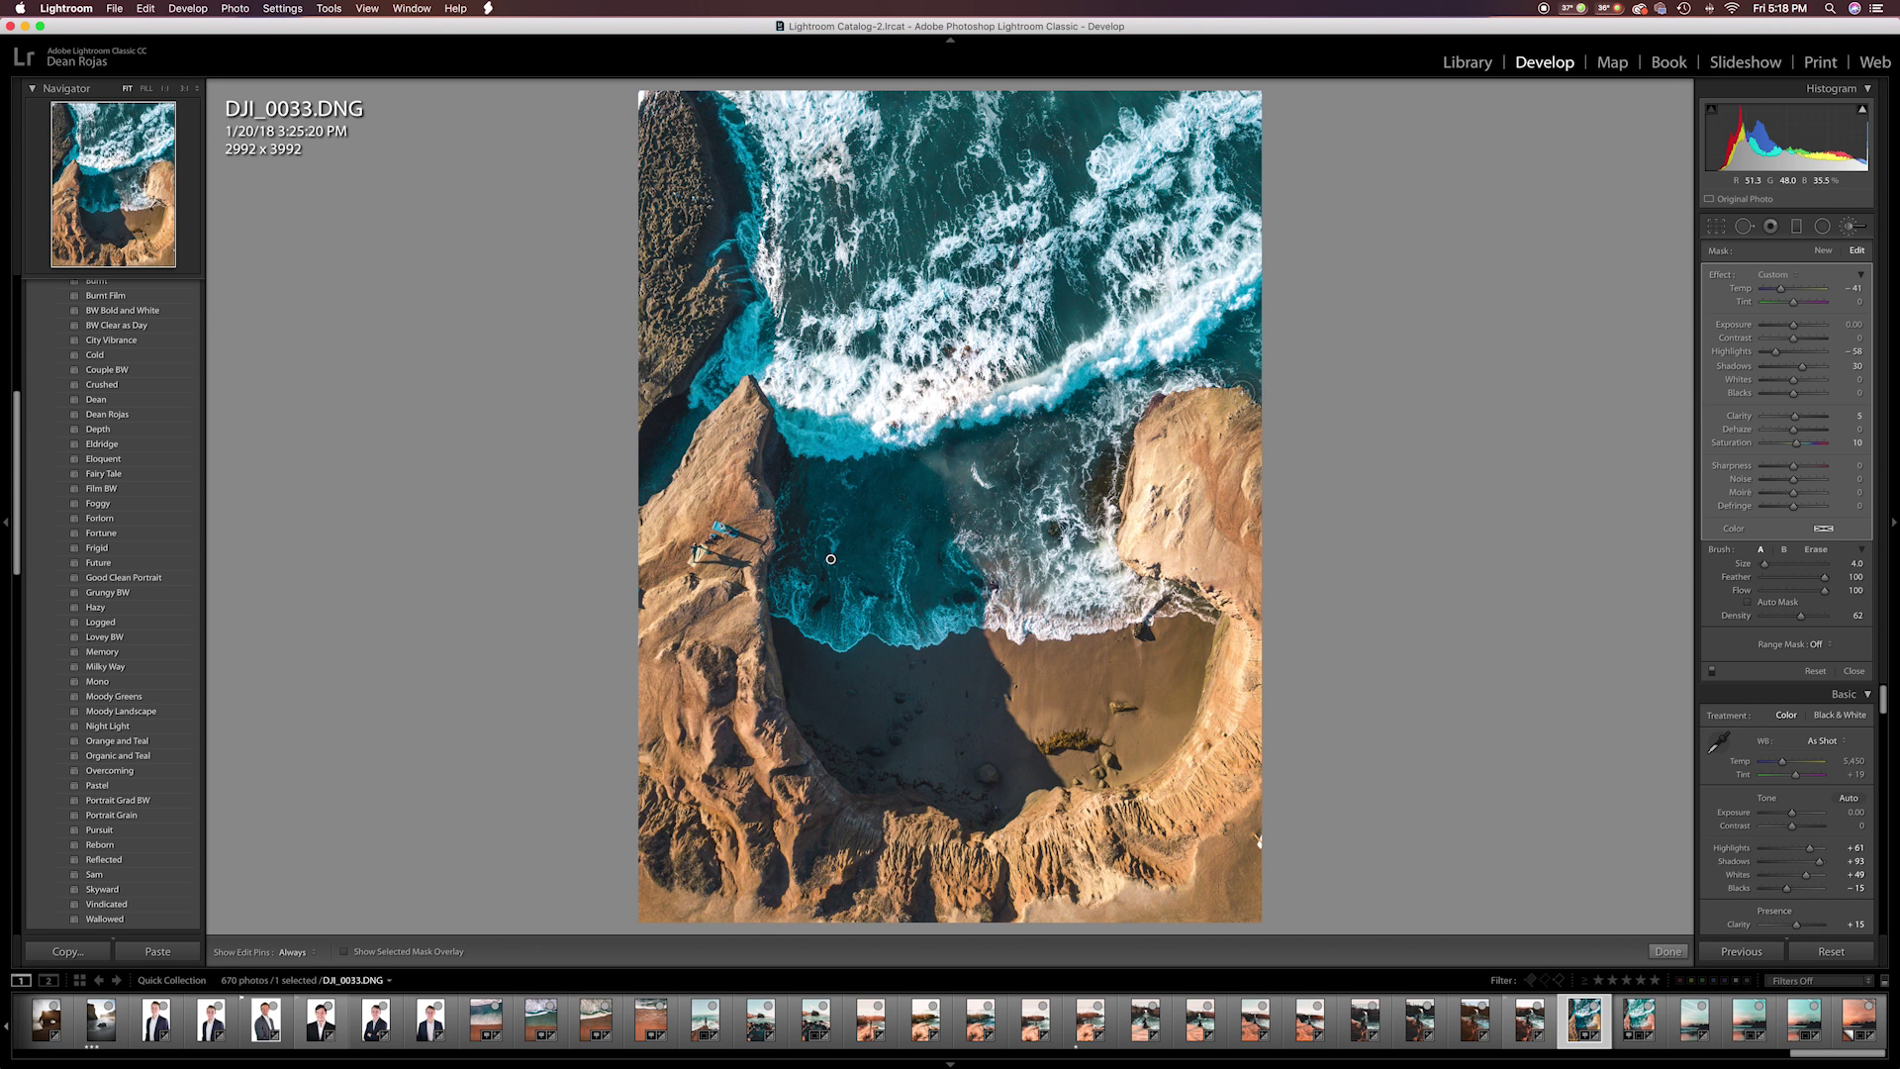
left_click(1664, 950)
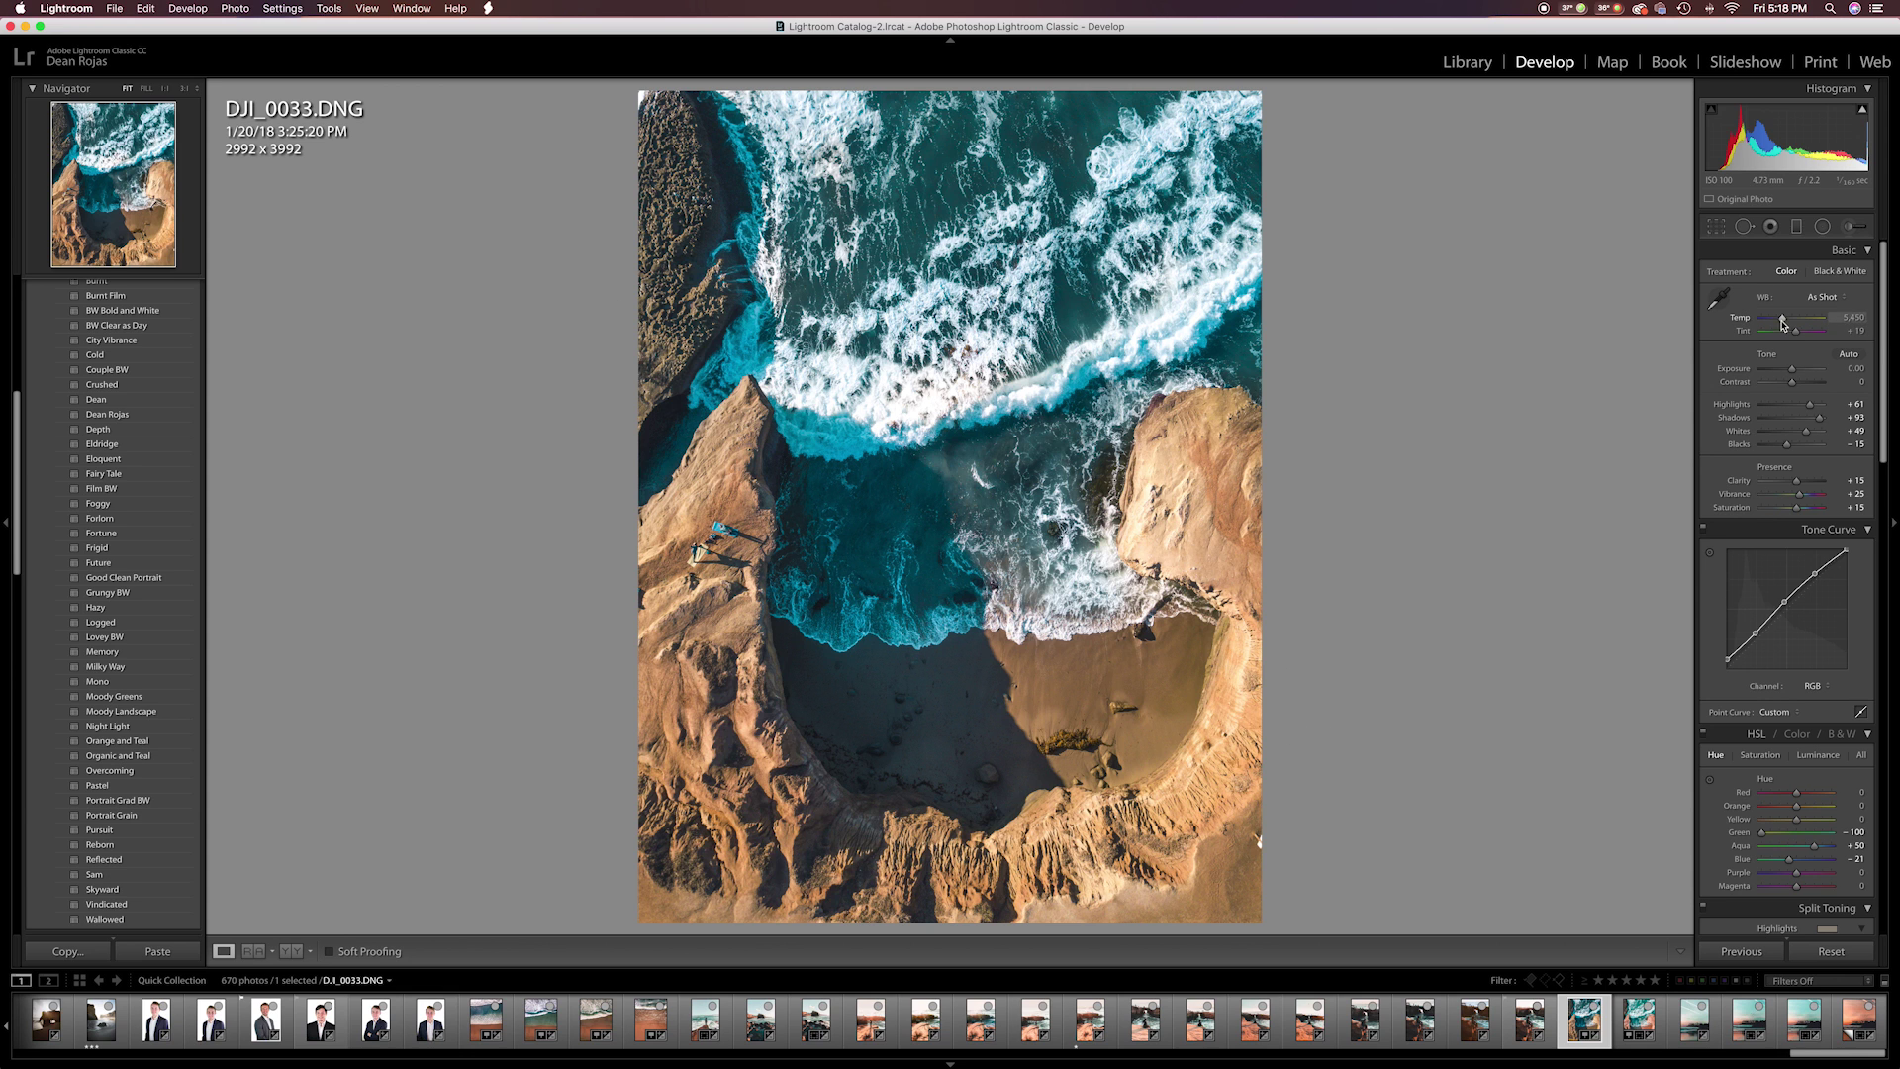
left_click_drag(1782, 322, 1793, 323)
key("super+z")
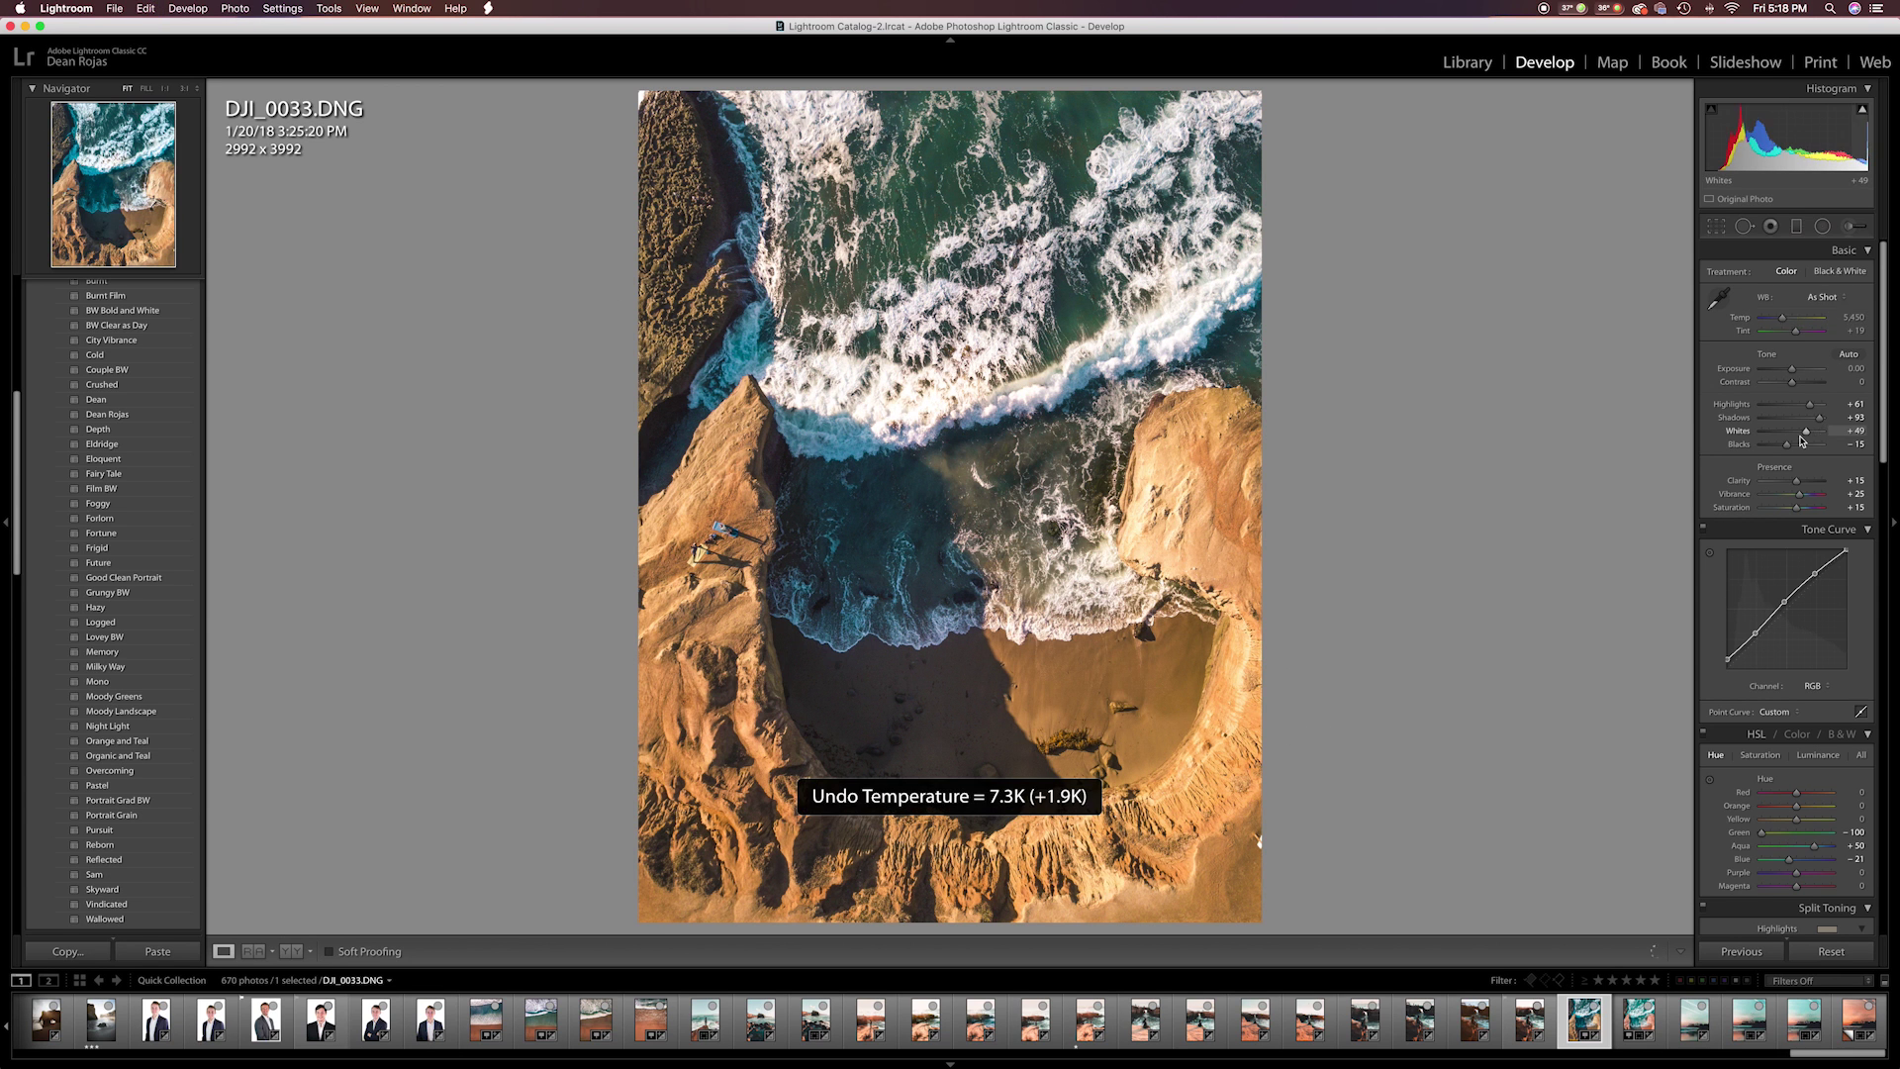
scroll(1801, 440, "down", 5)
scroll(1801, 440, "down", 2)
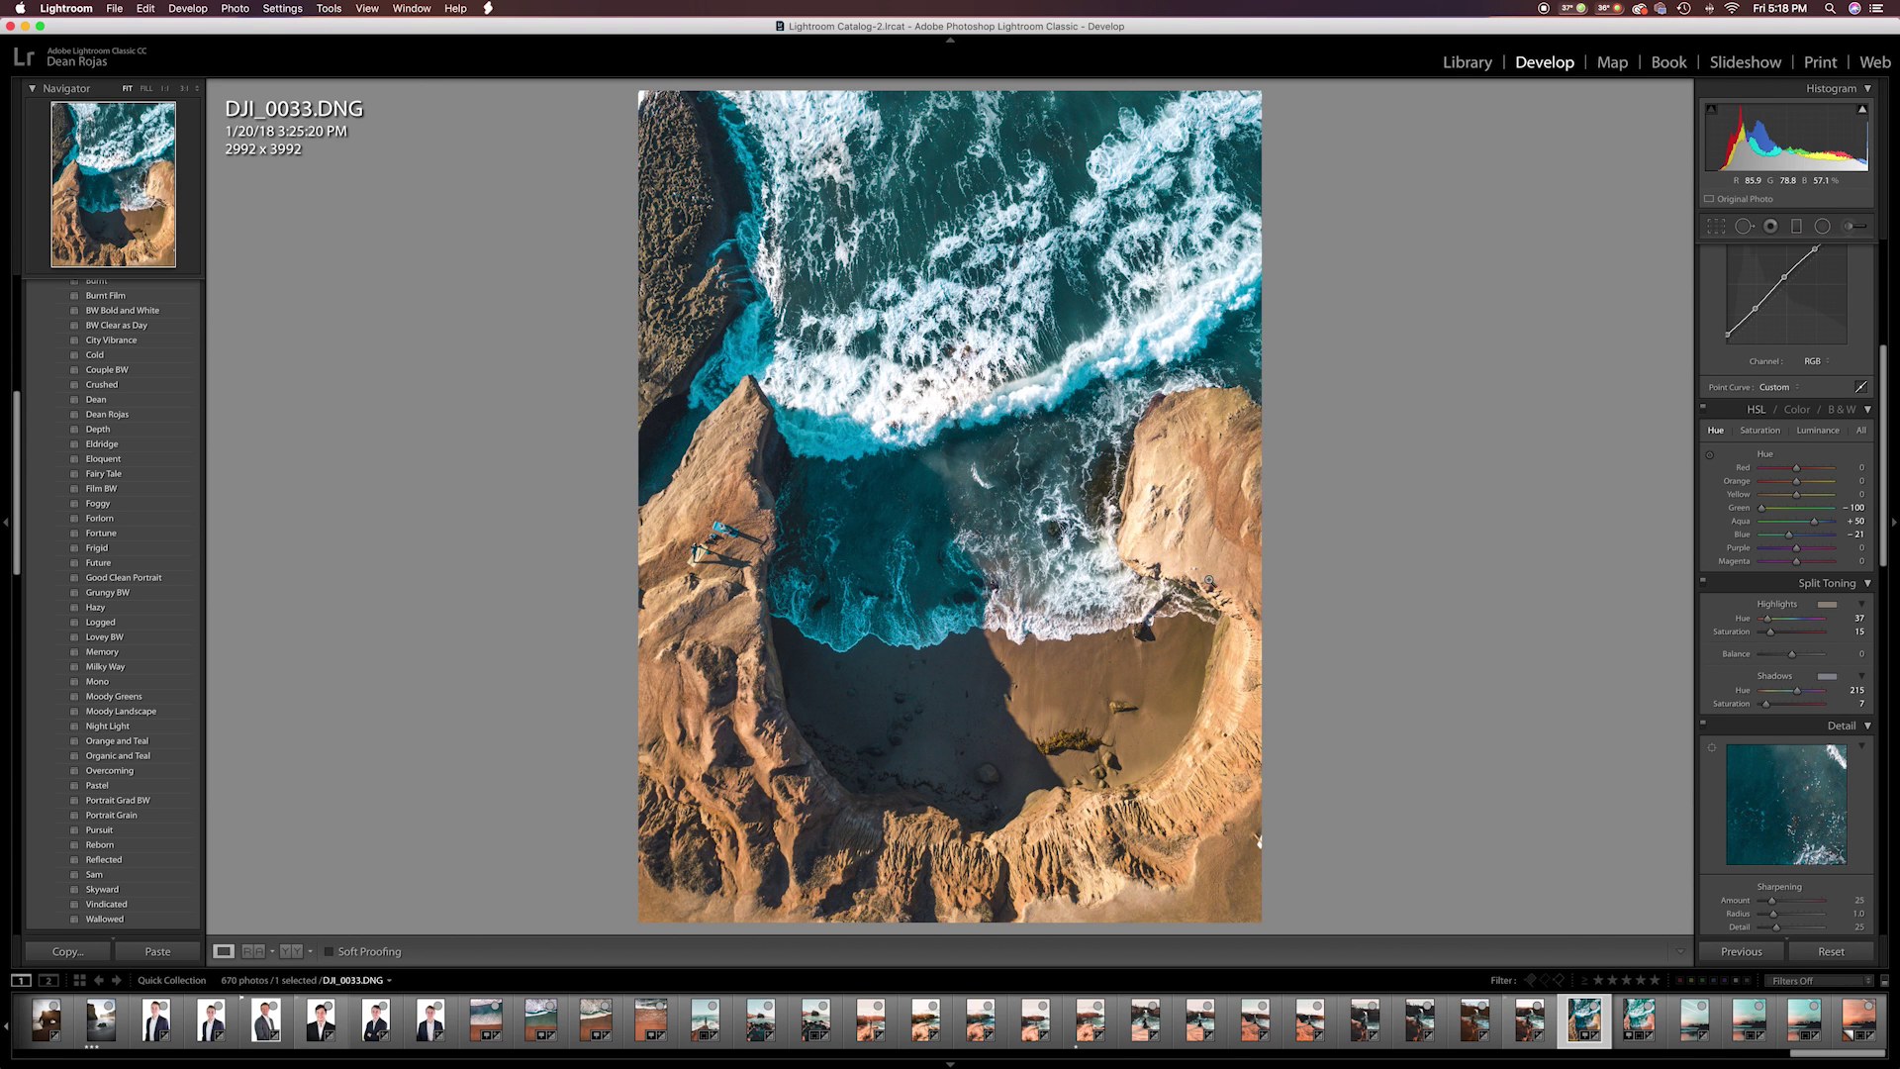
Step: Sample the rocks to set Orange/Yellow hues to −30/−34 and saturation to +29/+26
left_click(1709, 455)
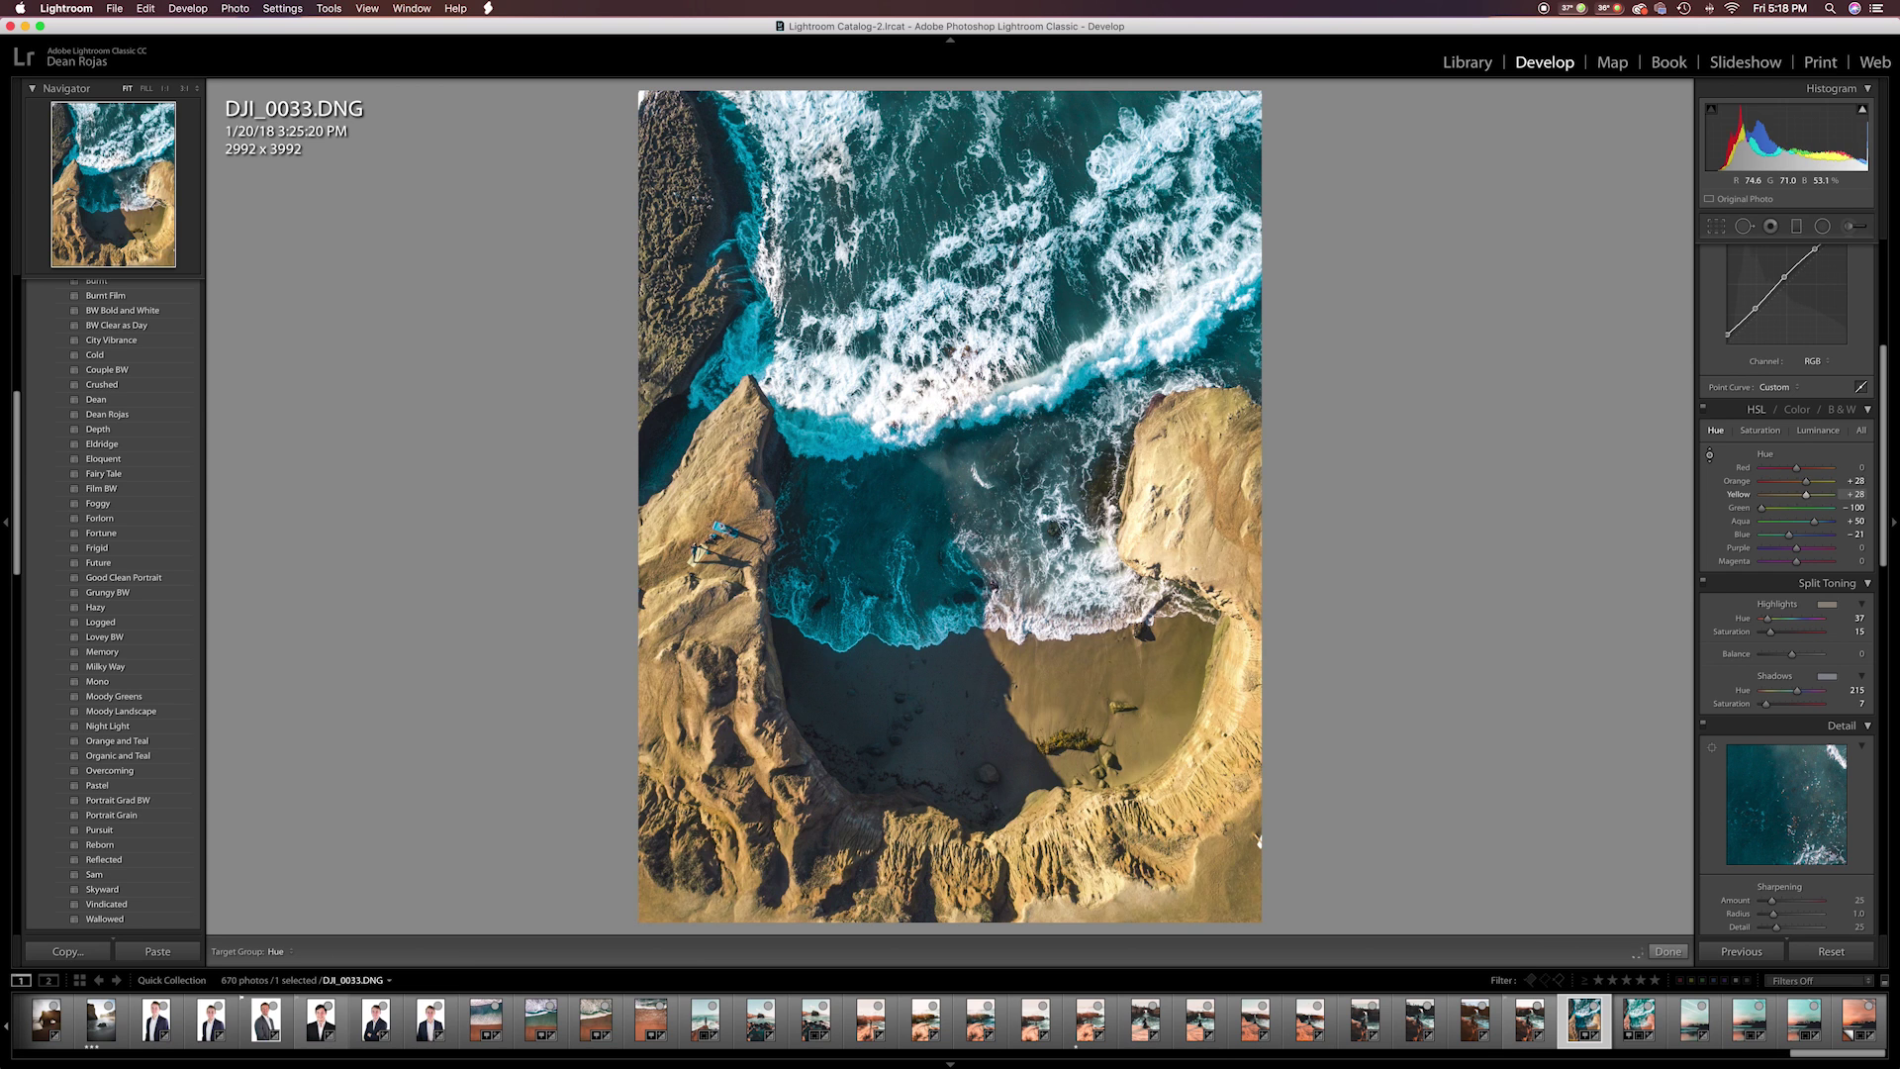
left_click_drag(1230, 554, 1230, 593)
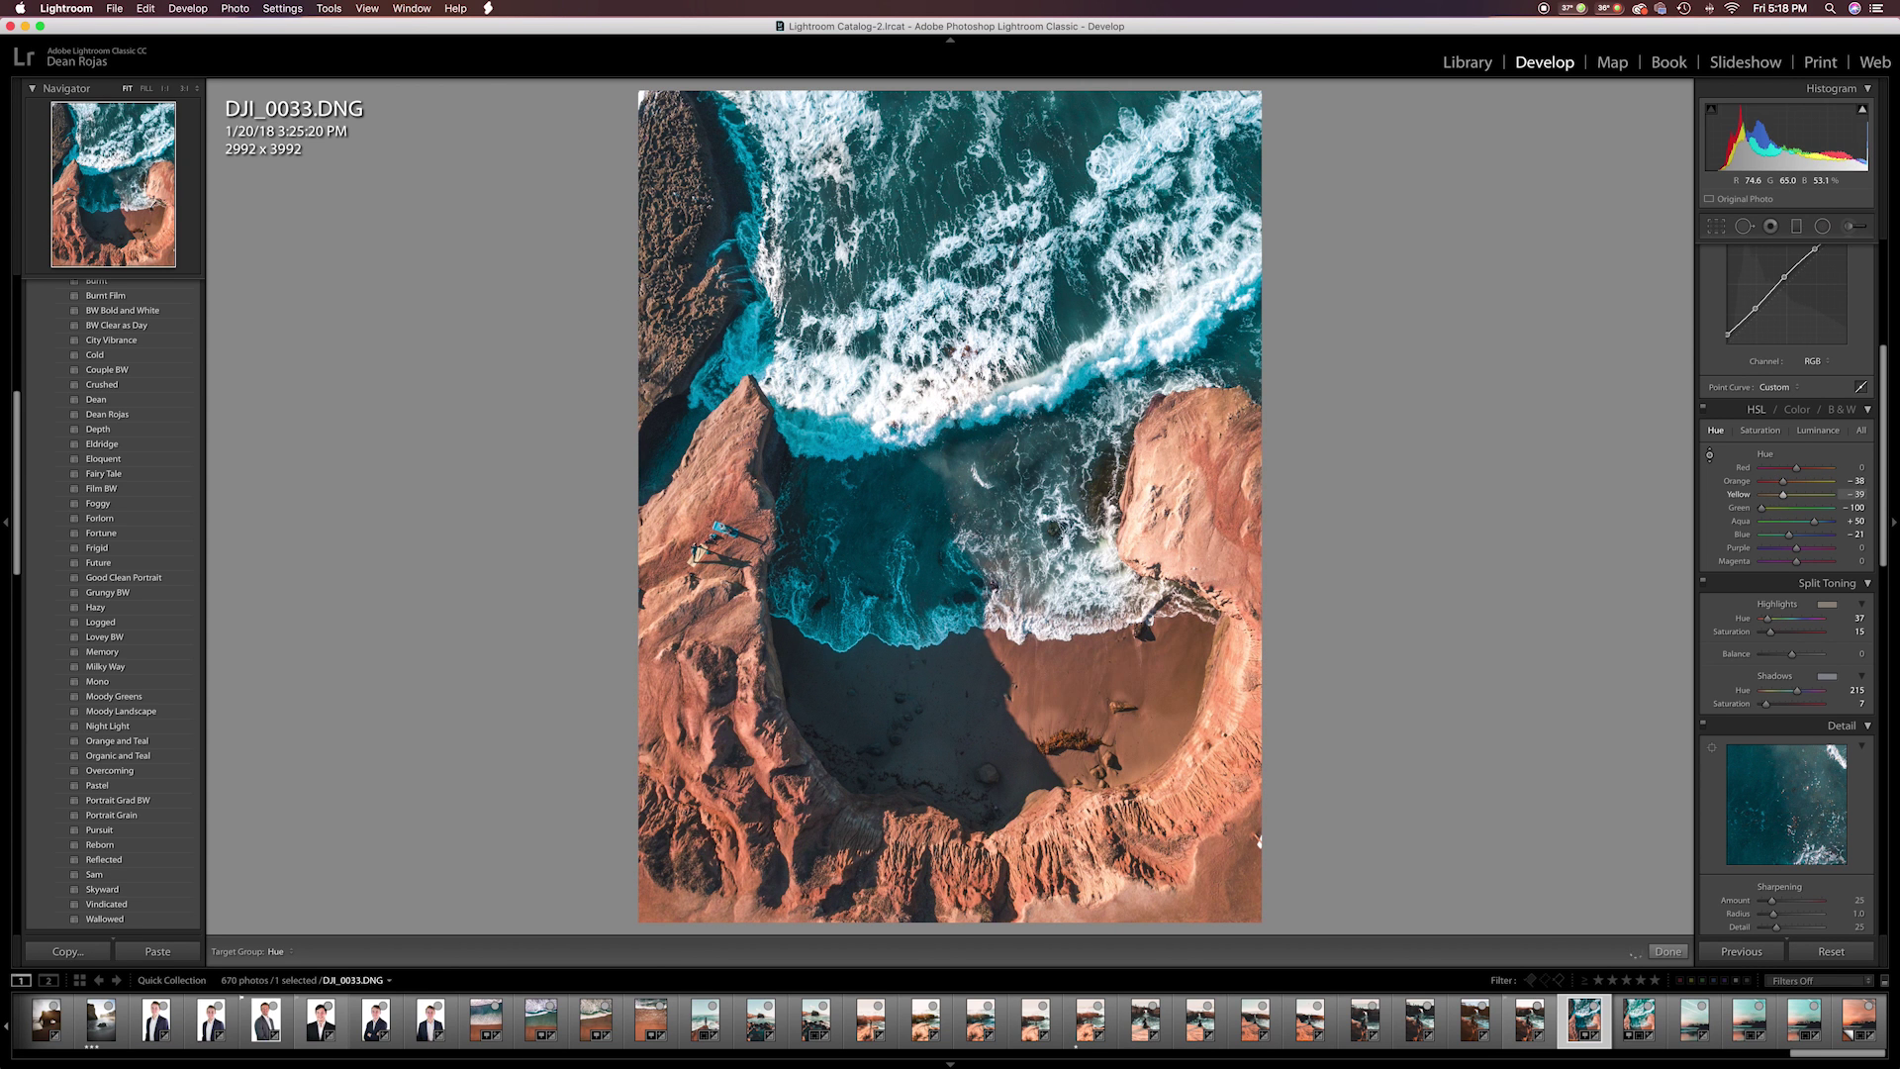
left_click(1760, 430)
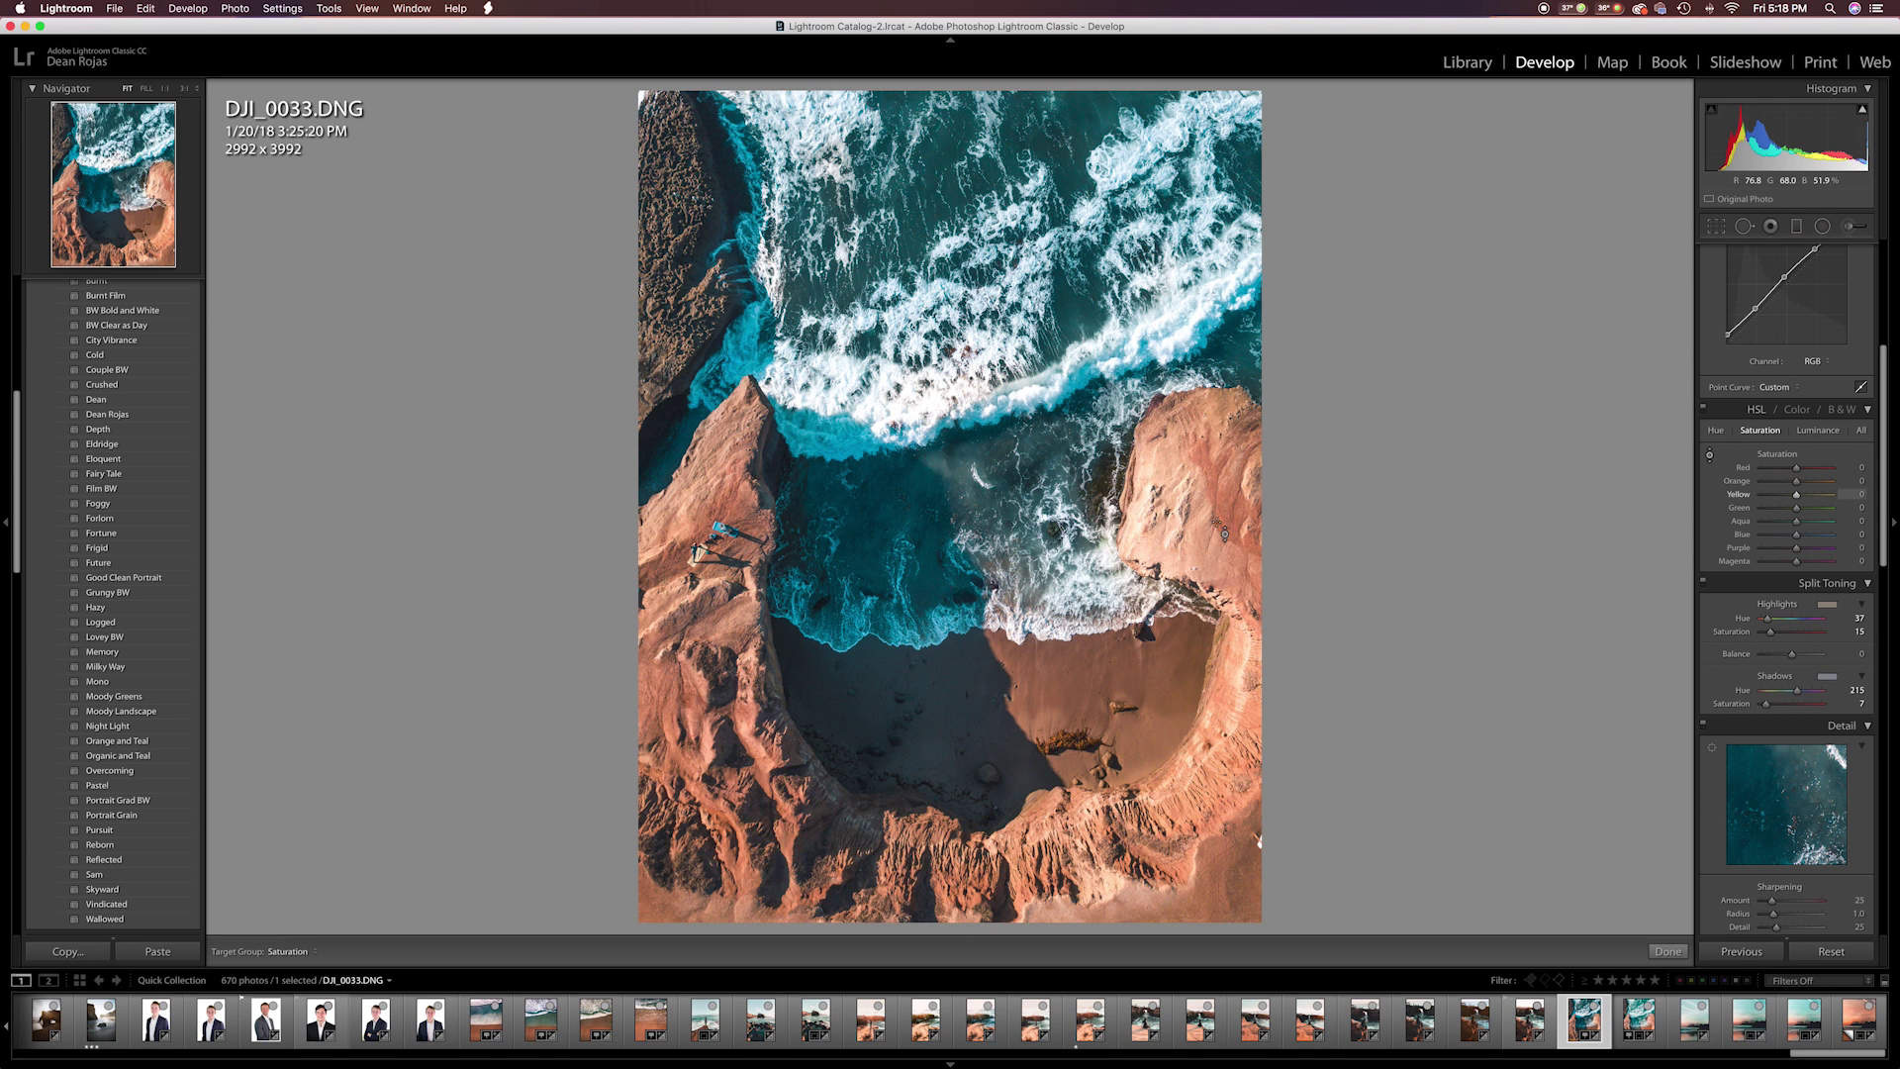
left_click_drag(1245, 540, 1242, 485)
left_click(1721, 435)
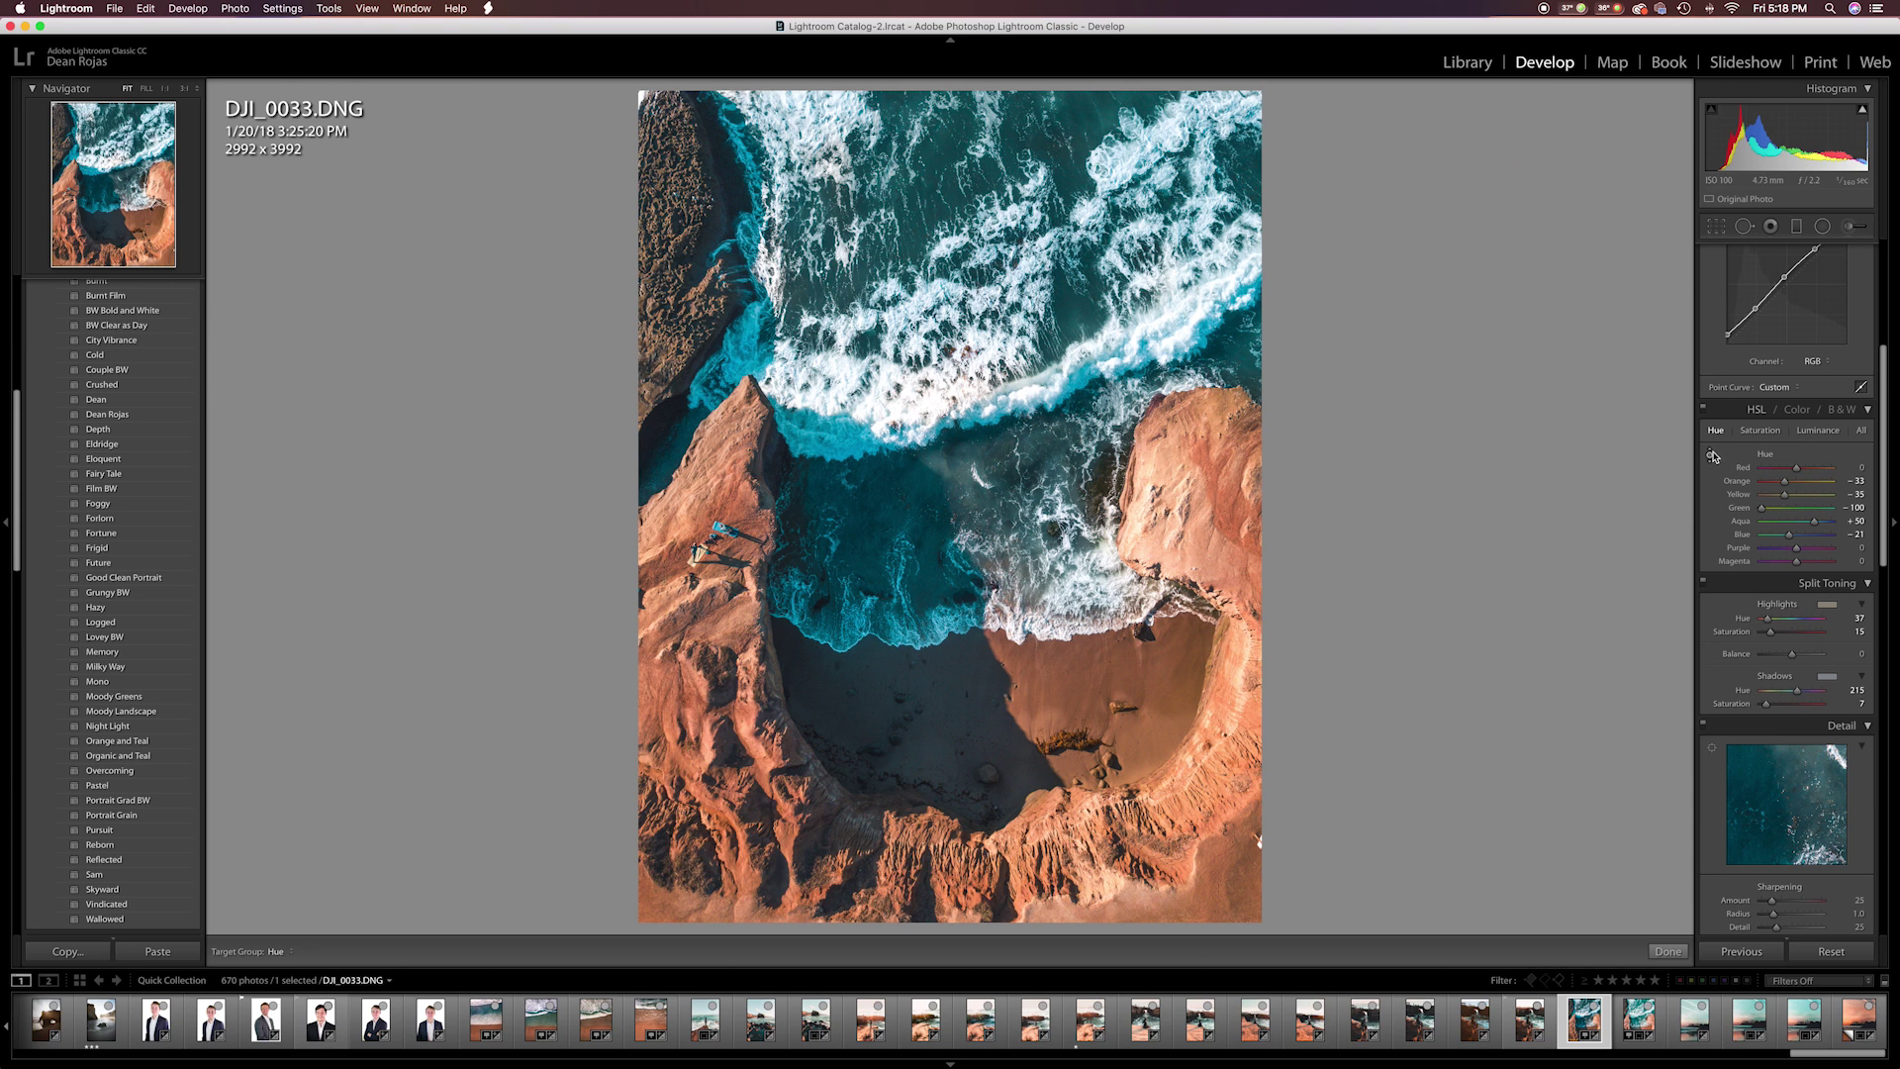
left_click_drag(1224, 536, 1224, 510)
scroll(1770, 475, "up", 5)
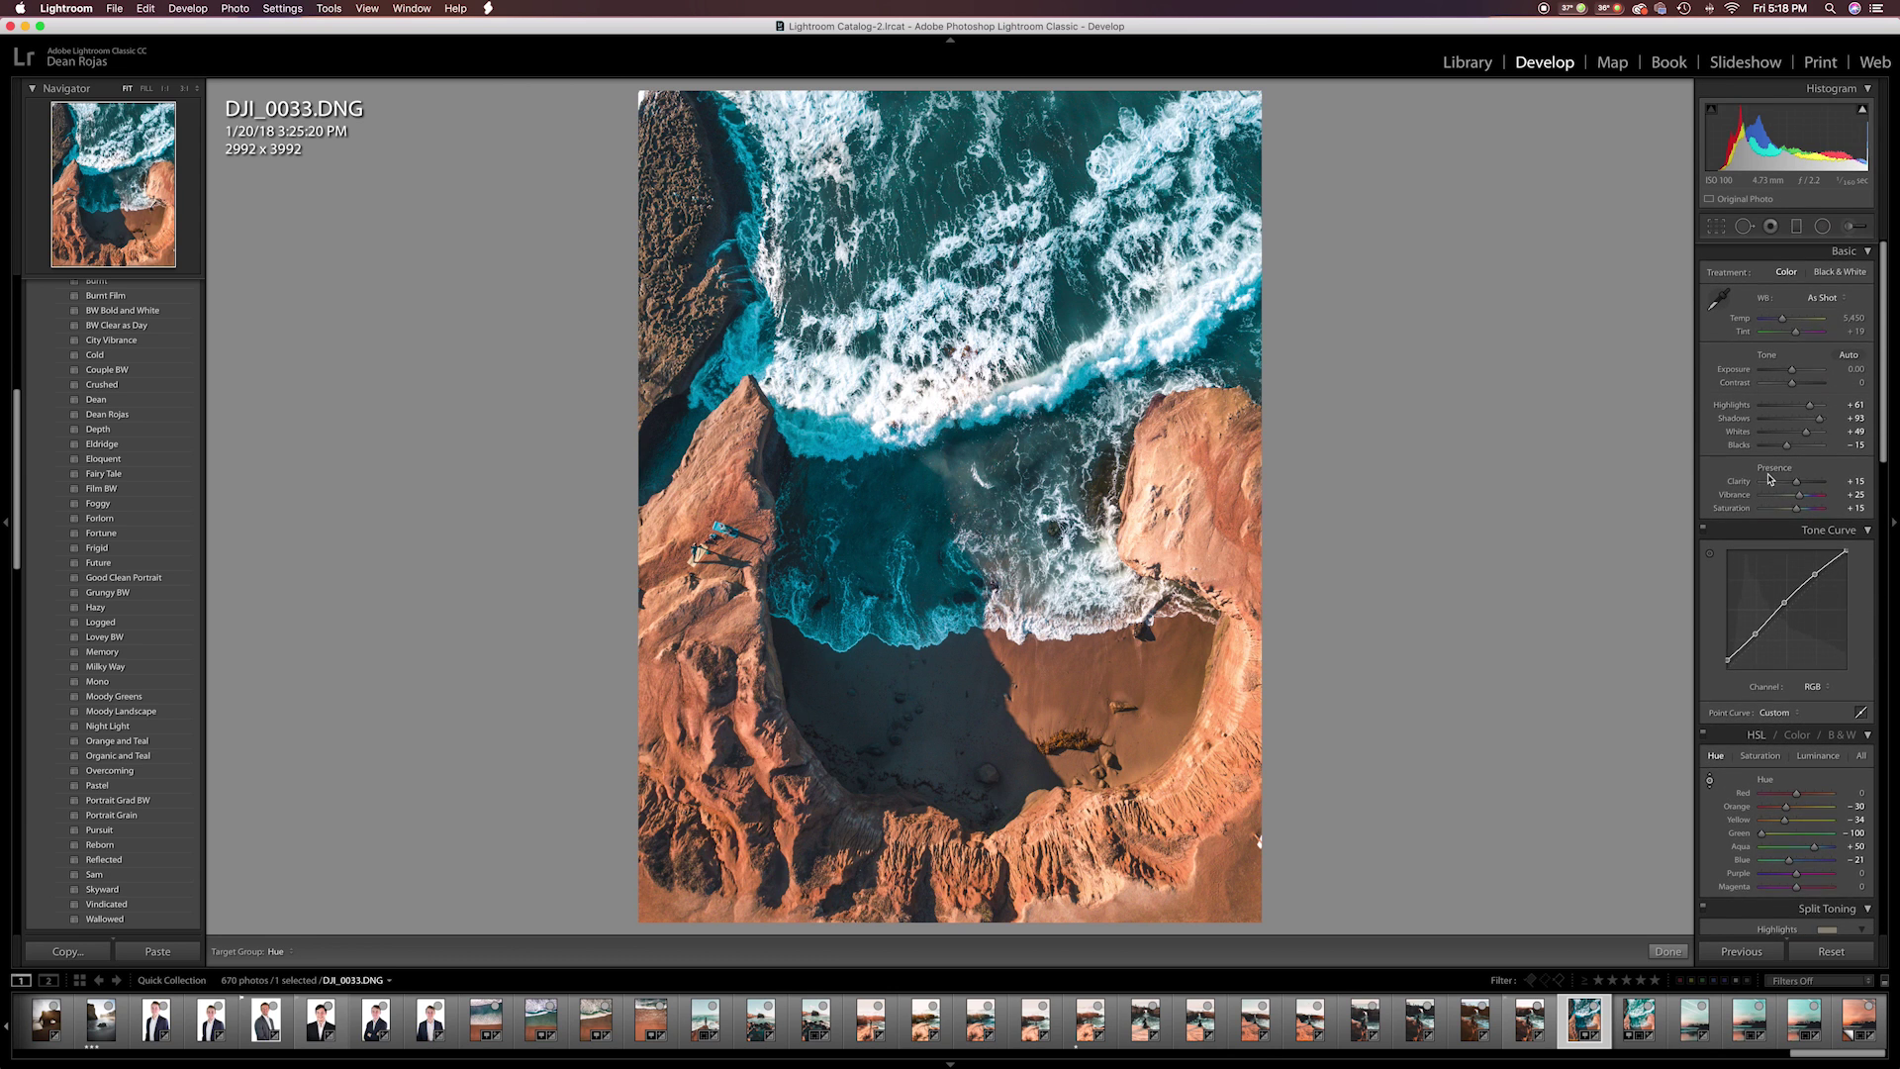
Step: Undo a stray curve point, then set Blacks −16, Shadows +100, Highlights +75, Whites +67
left_click(1756, 636)
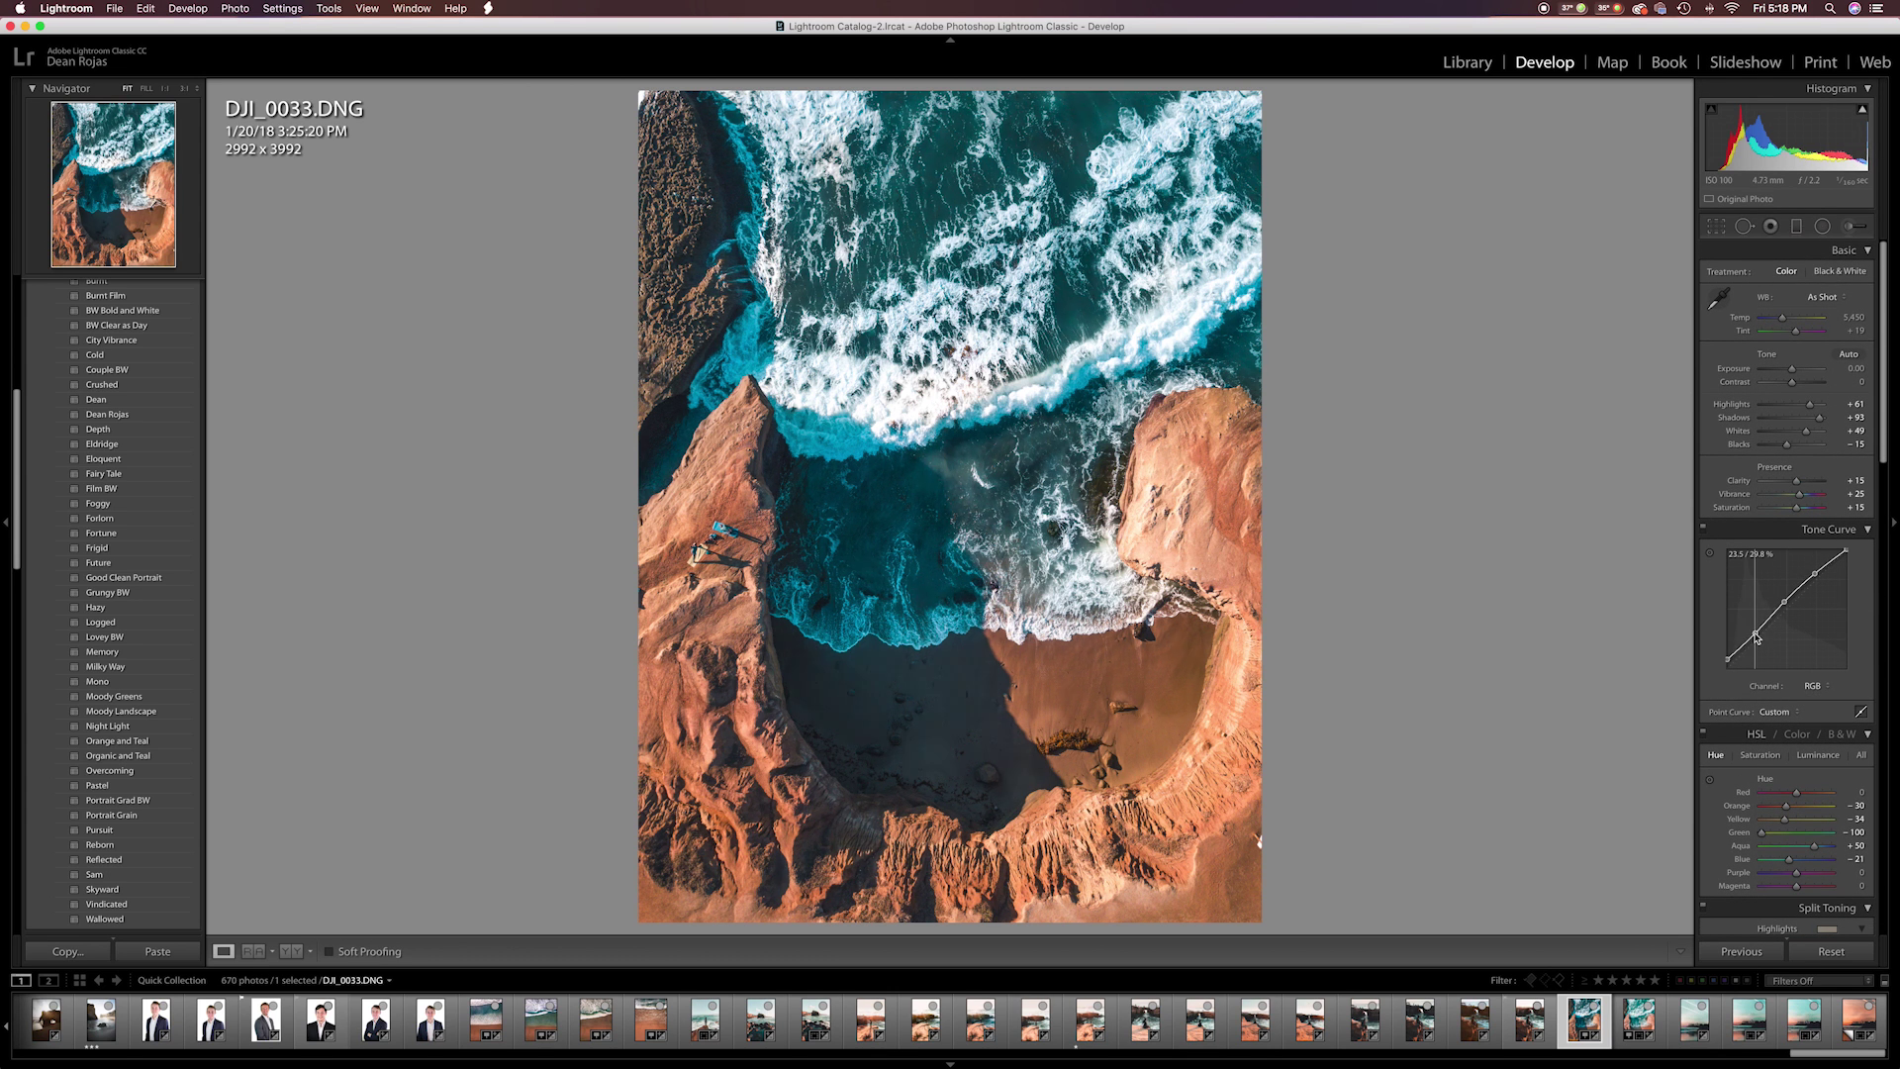
key("super+z")
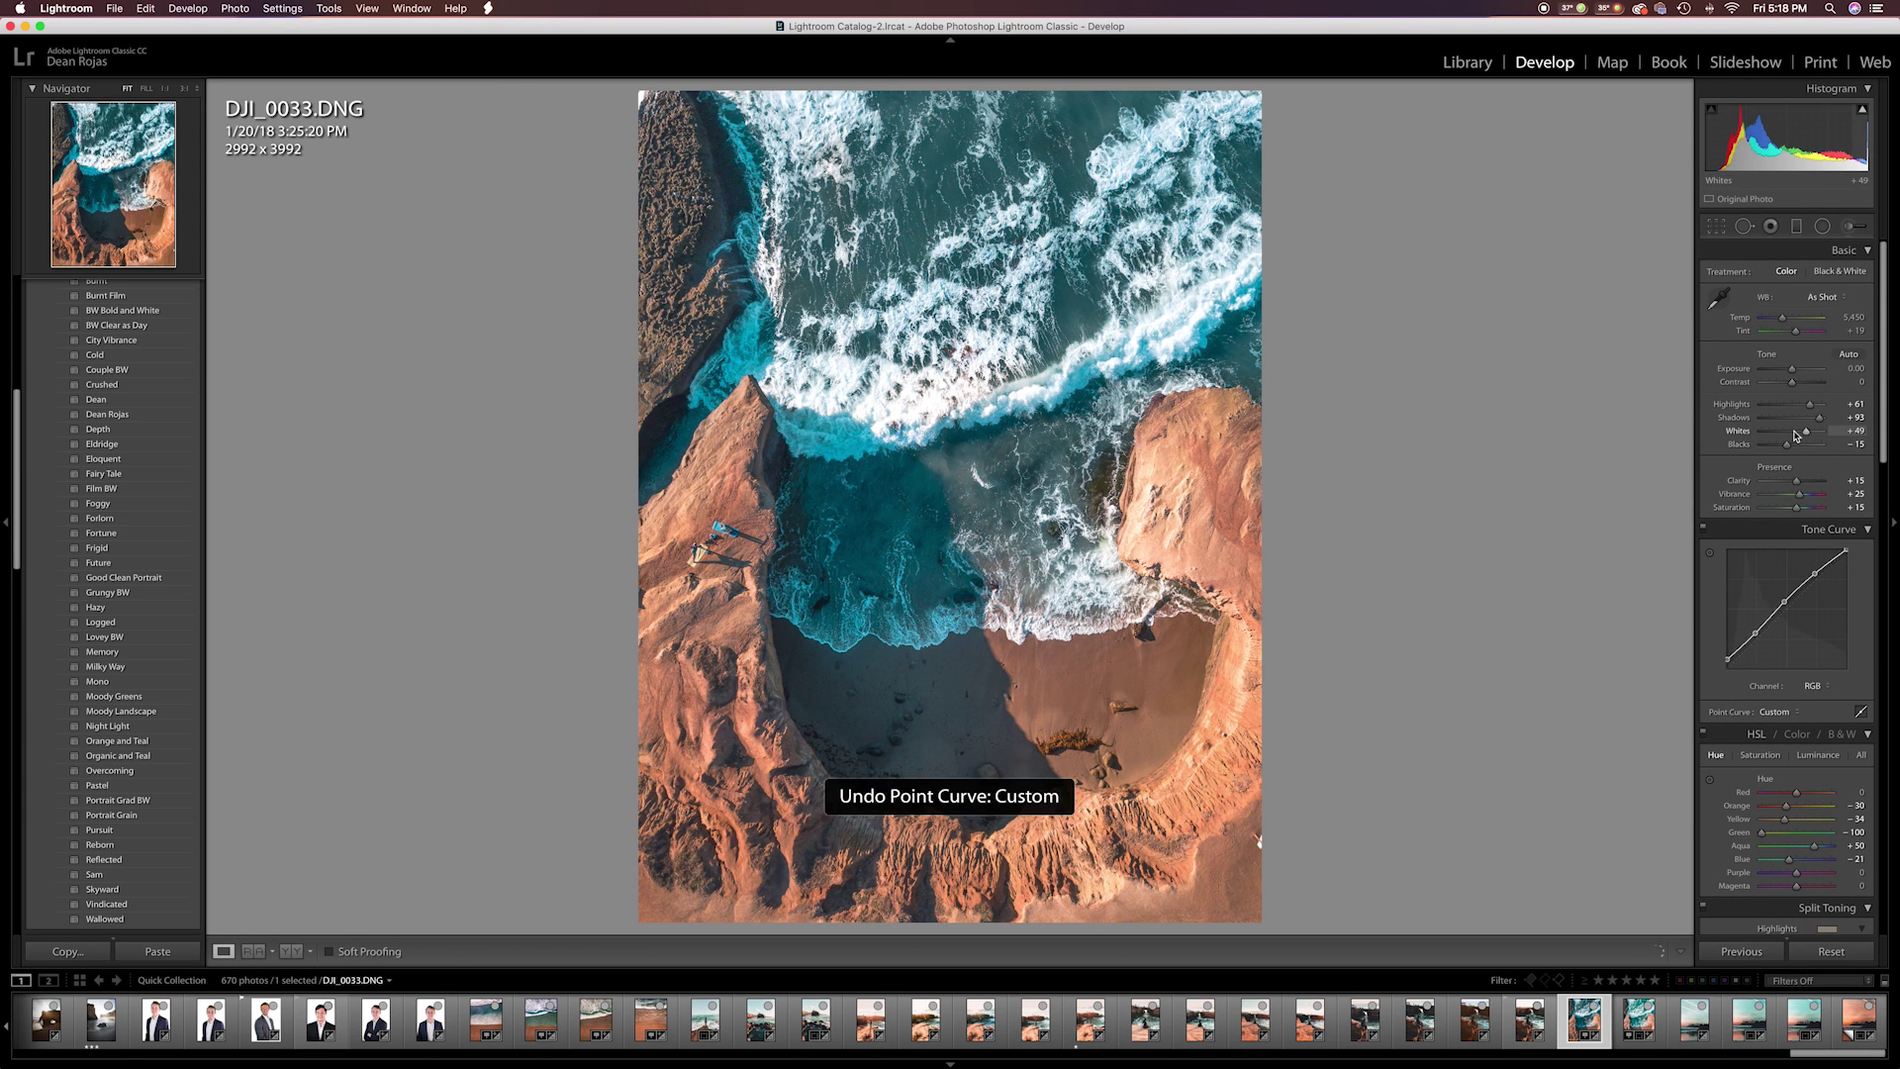
left_click_drag(1787, 444, 1789, 449)
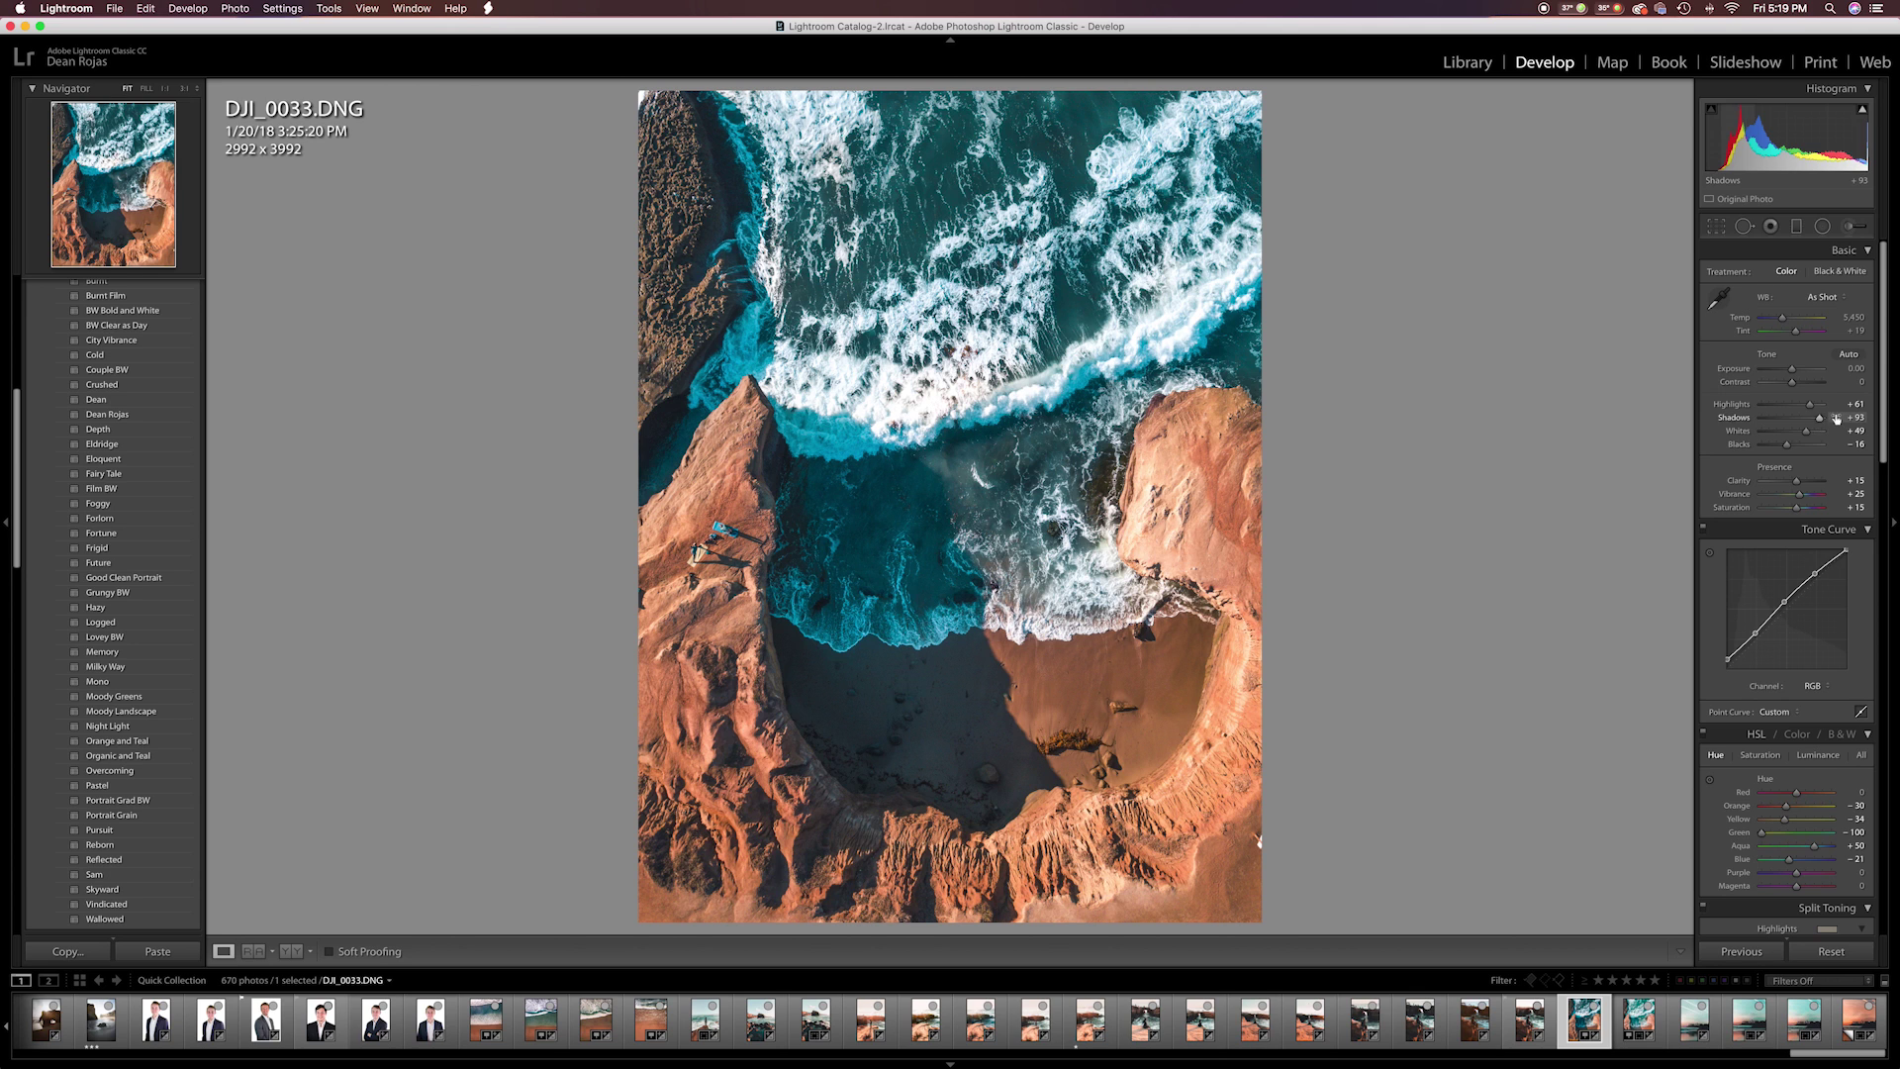
left_click_drag(1818, 421, 1823, 420)
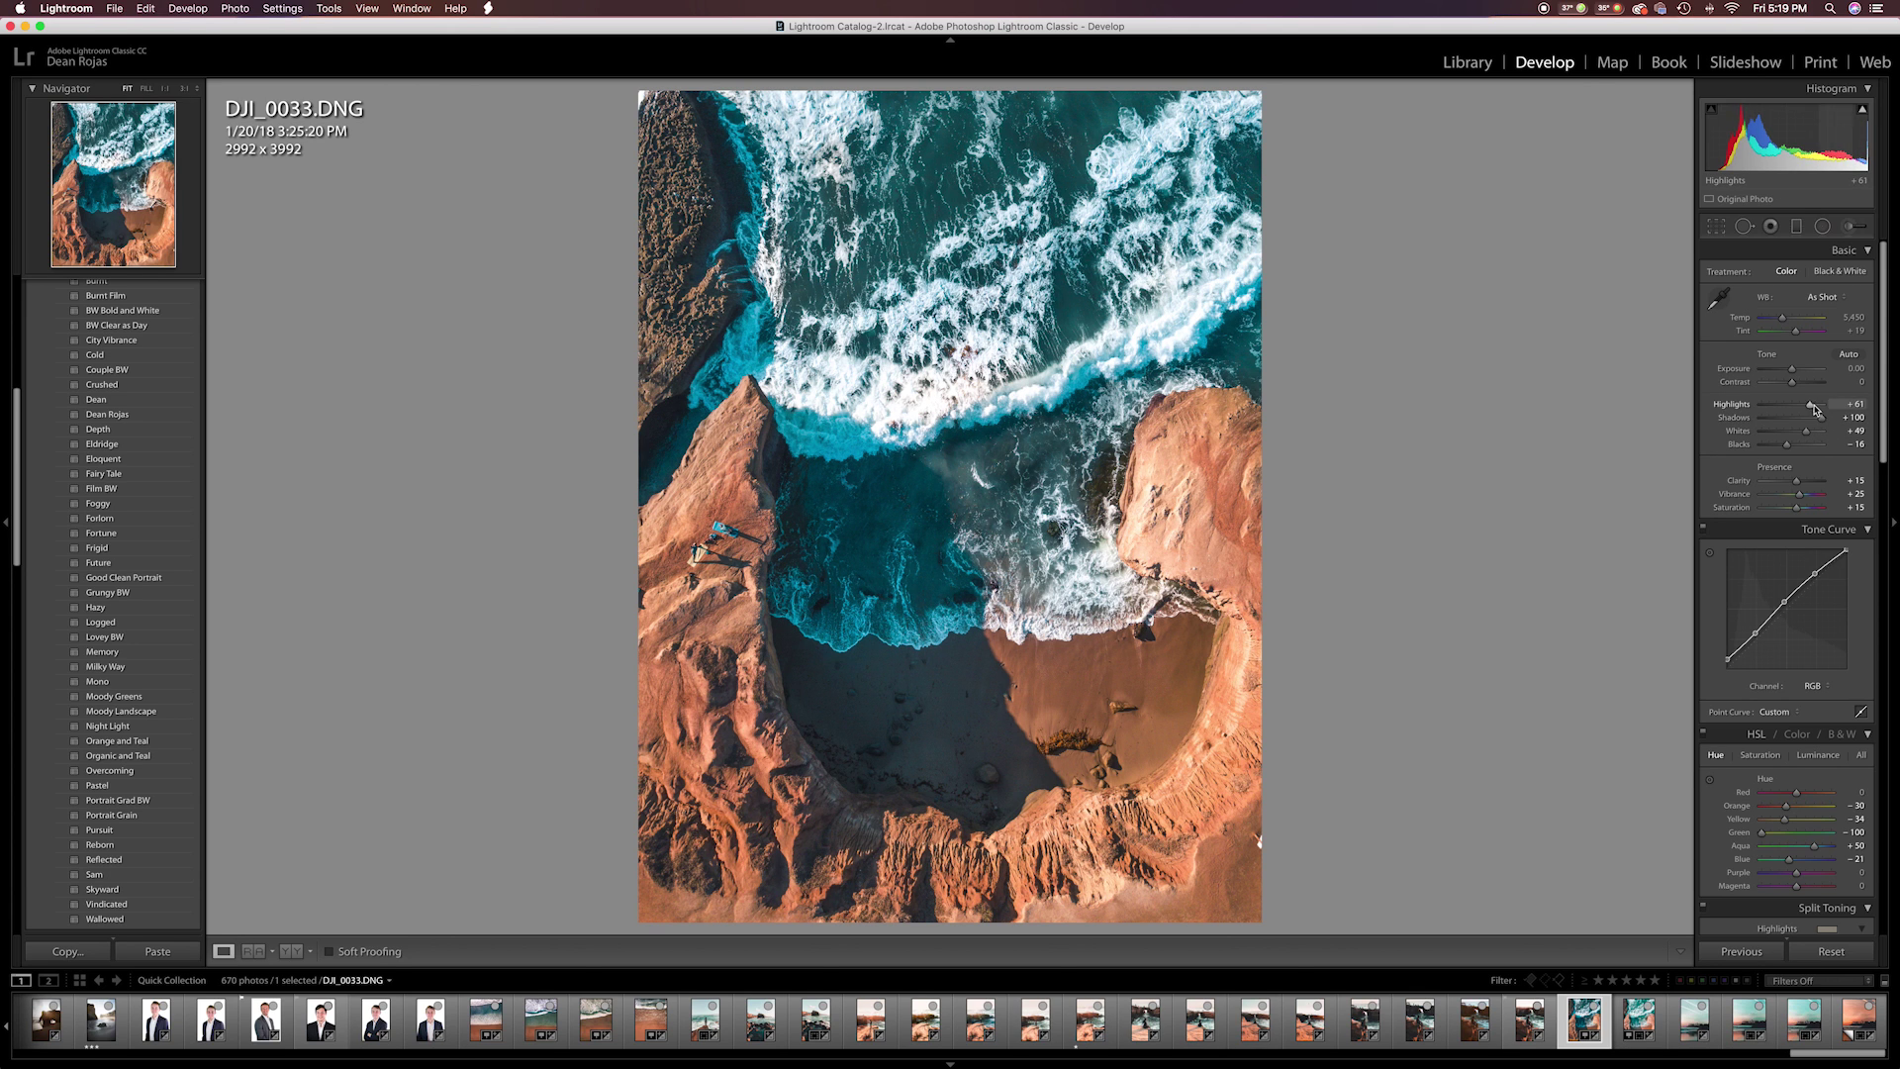
left_click_drag(1810, 405, 1815, 433)
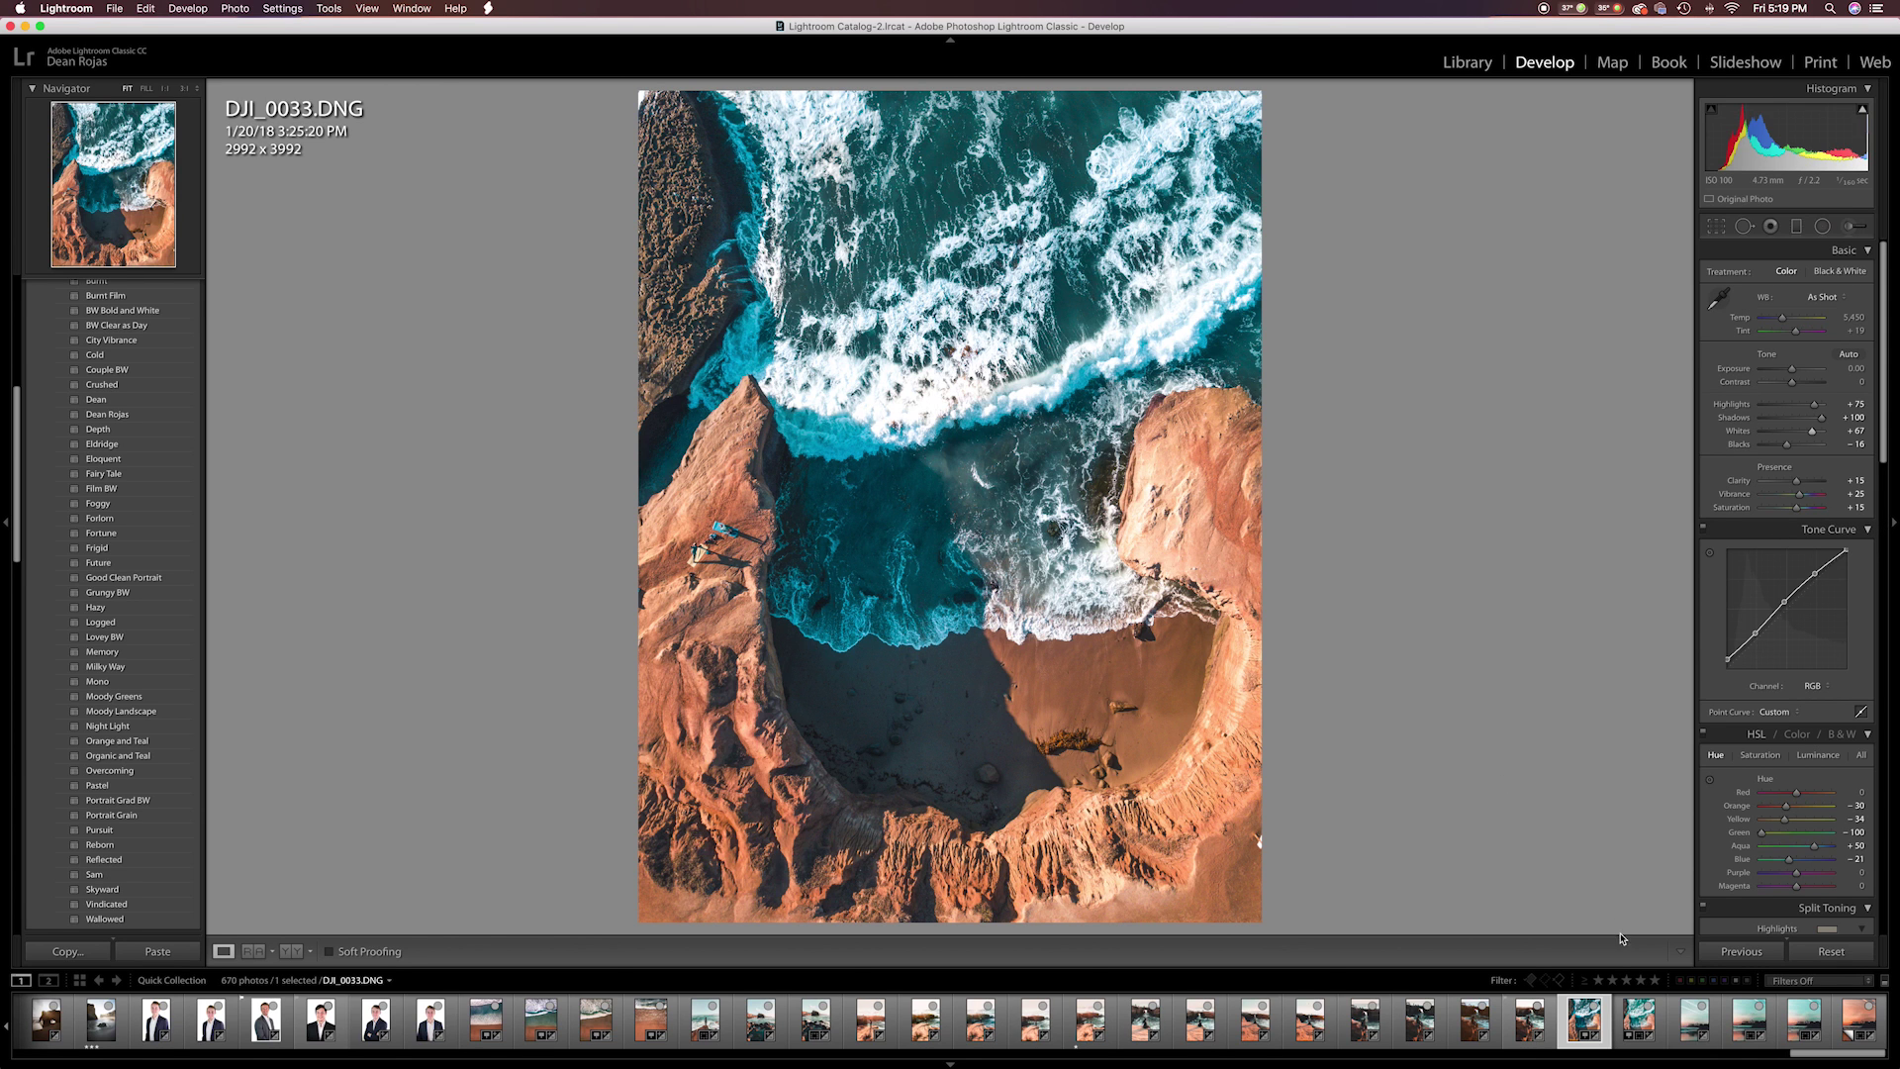
scroll(1840, 509, "down", 2)
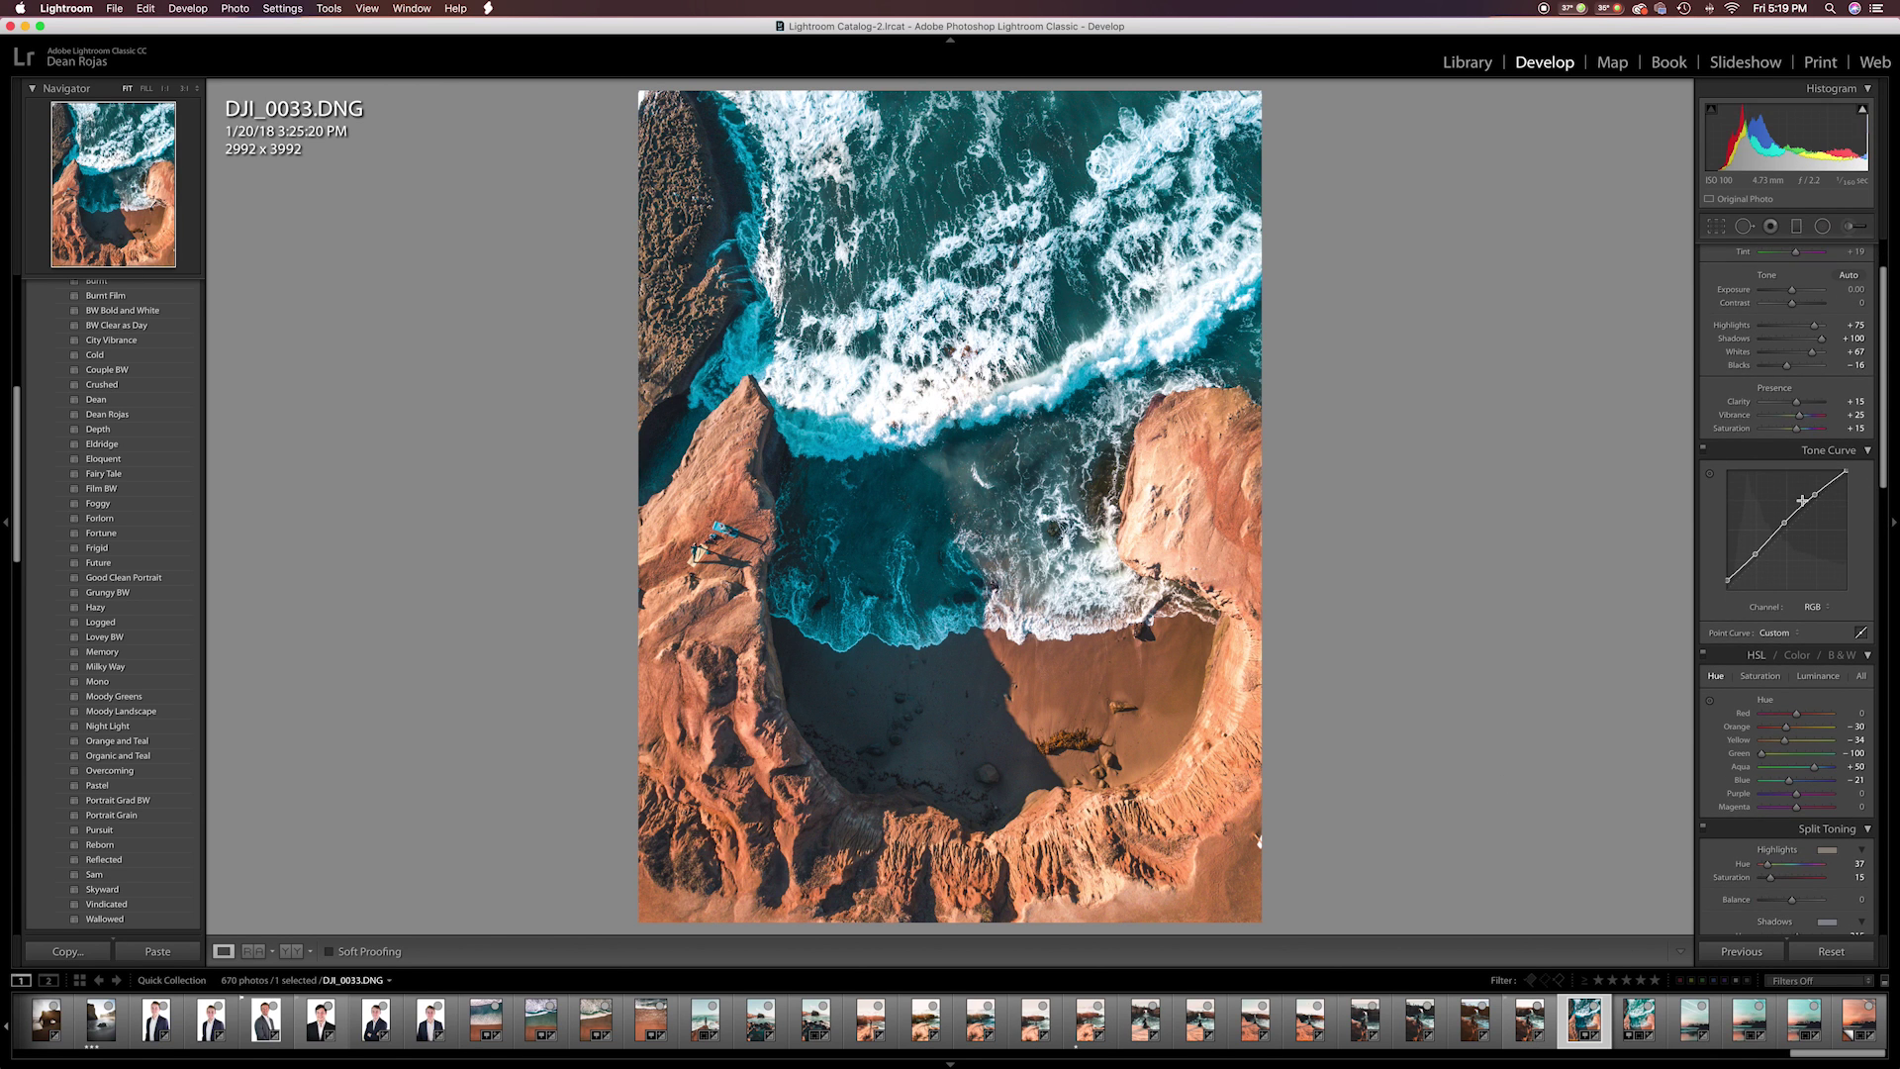
Step: Reselect the water brush pin and raise Whites to 15, Sharpness to 20 and Contrast to 17
left_click(1847, 226)
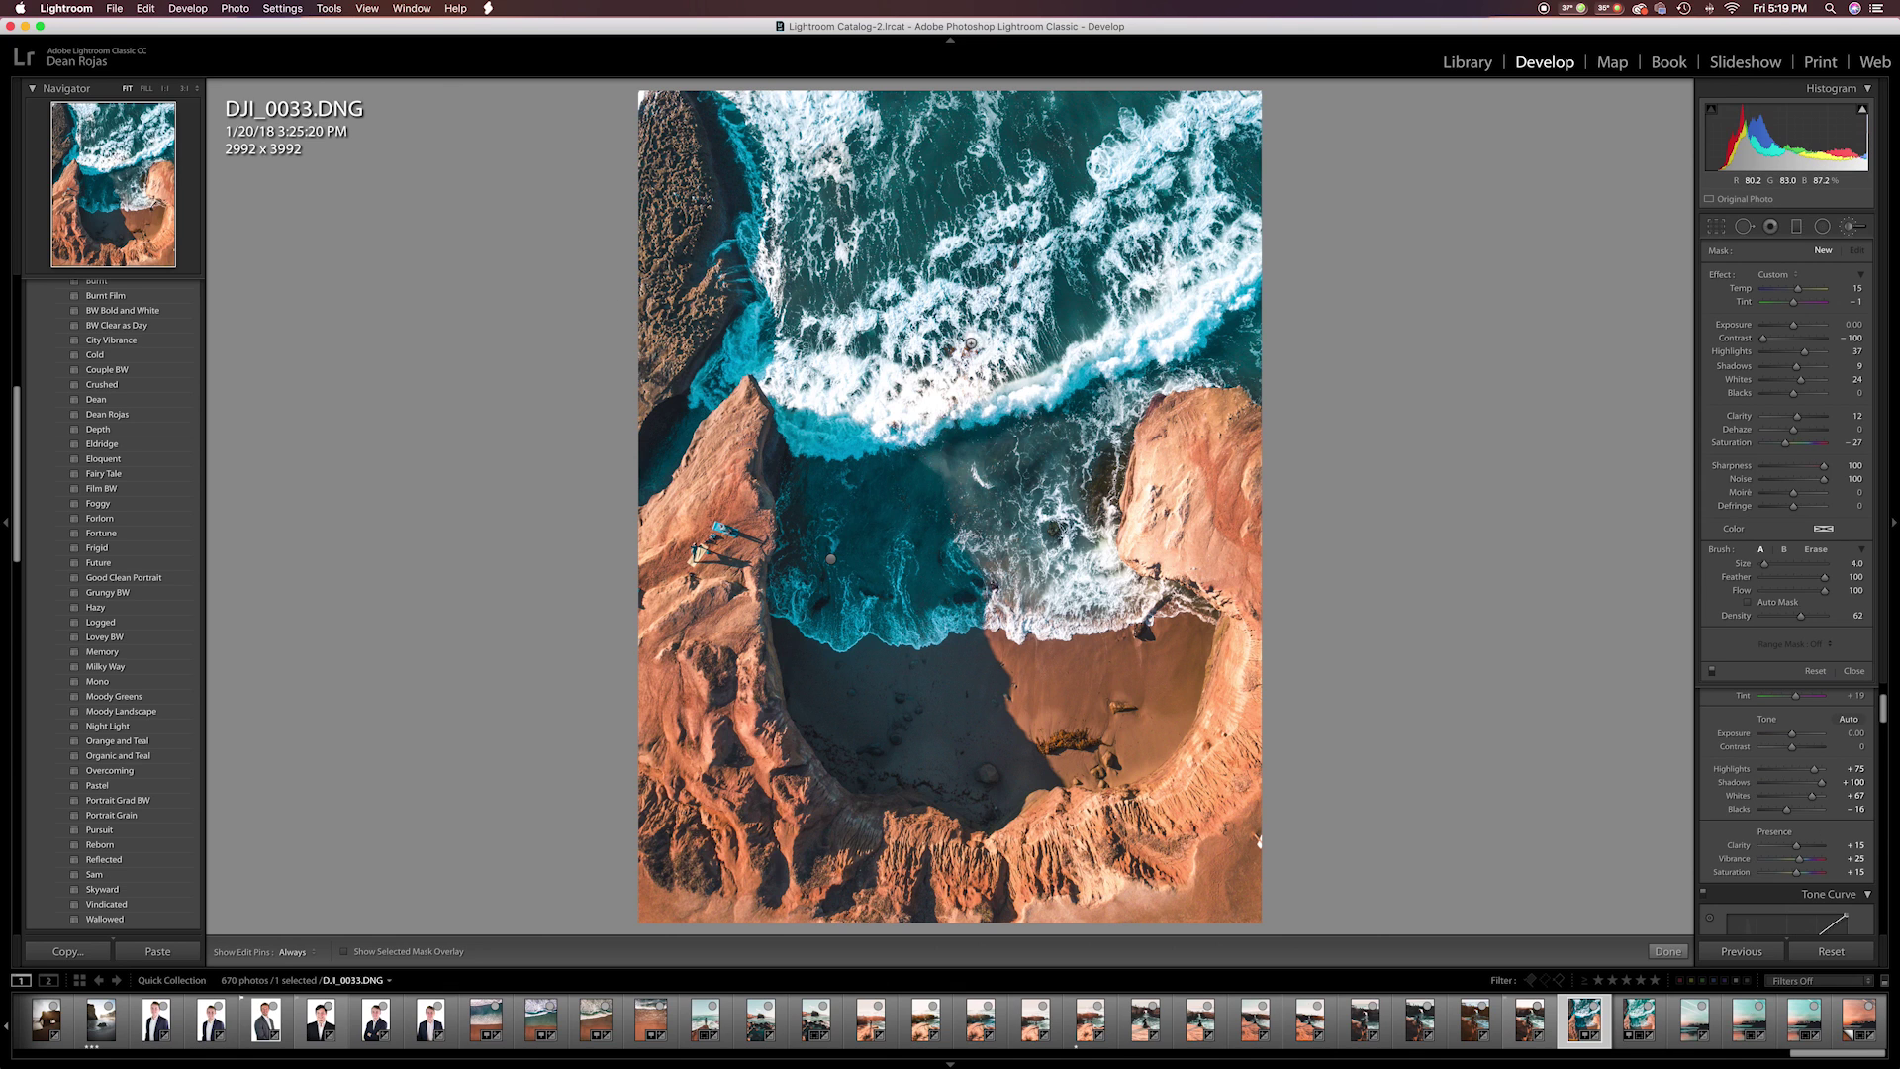
left_click(830, 559)
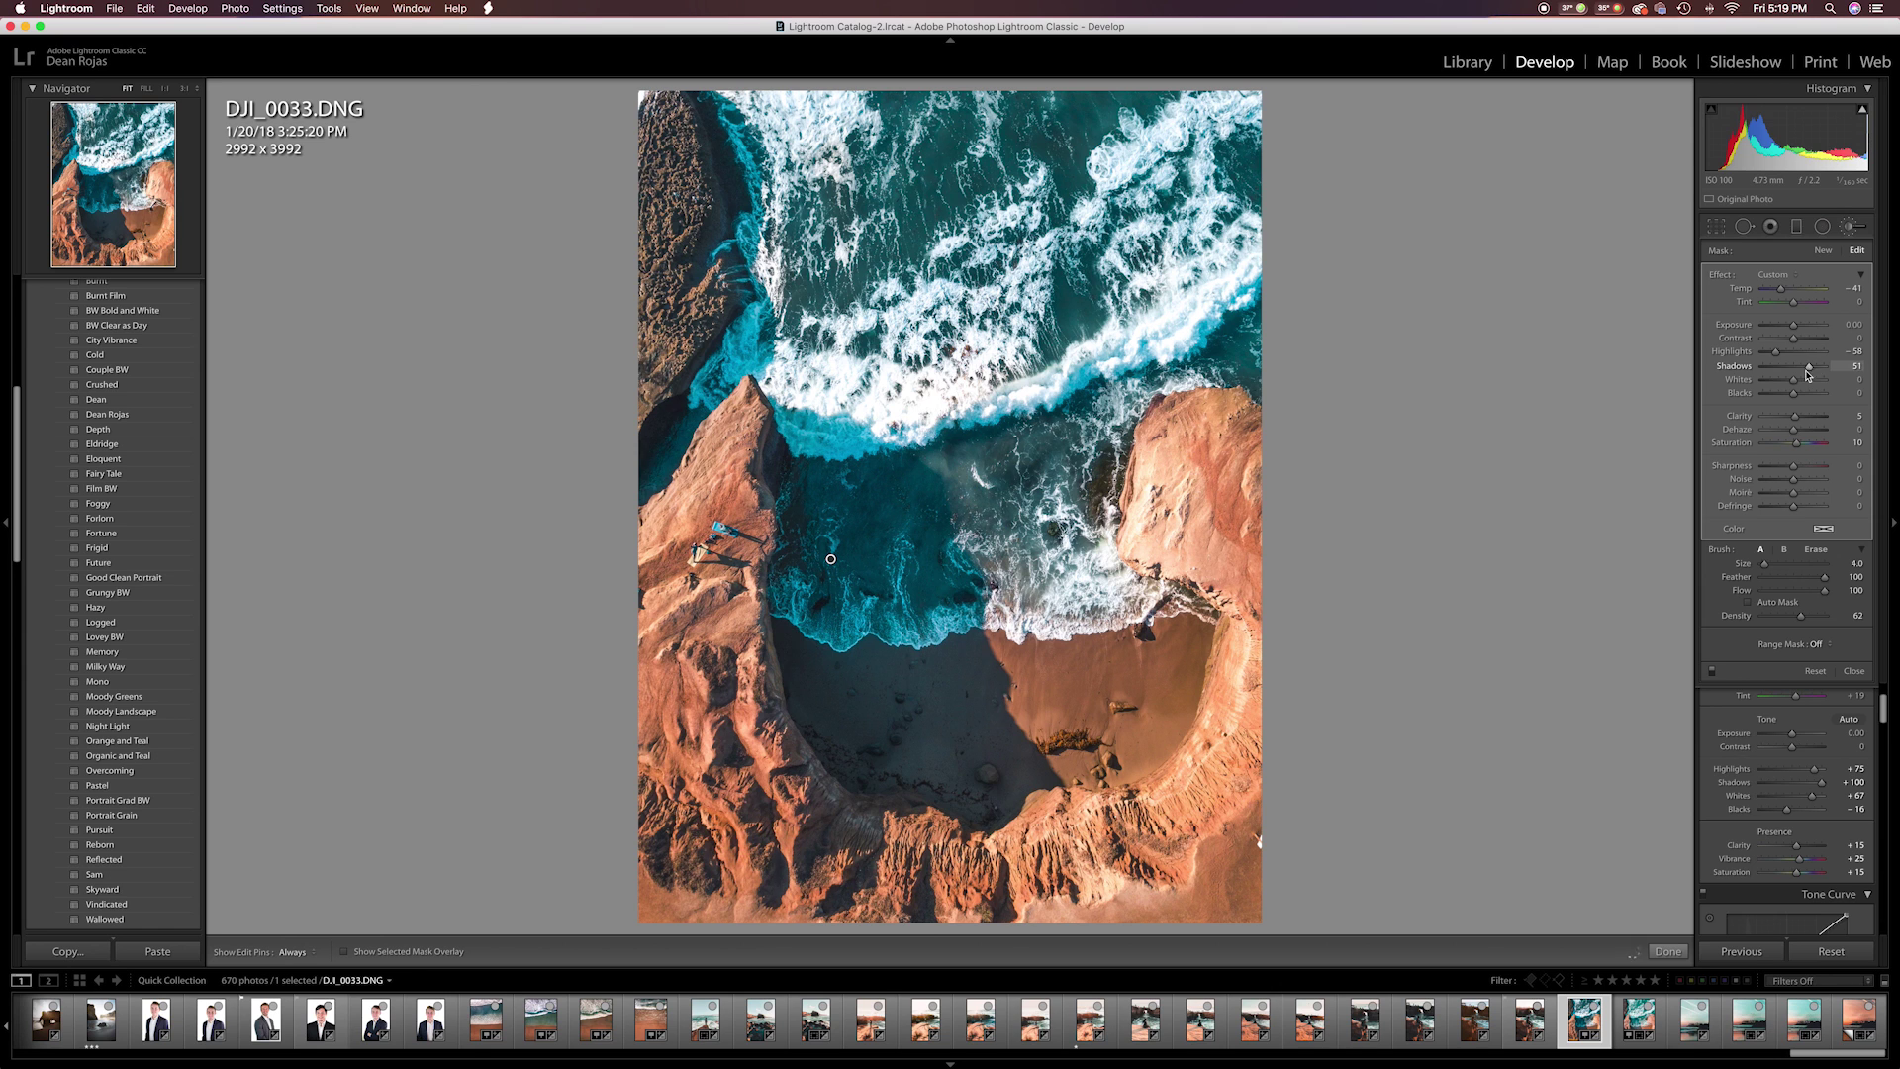
left_click_drag(1792, 380, 1799, 384)
left_click_drag(1794, 466, 1802, 471)
left_click_drag(1796, 343, 1798, 346)
left_click(1854, 672)
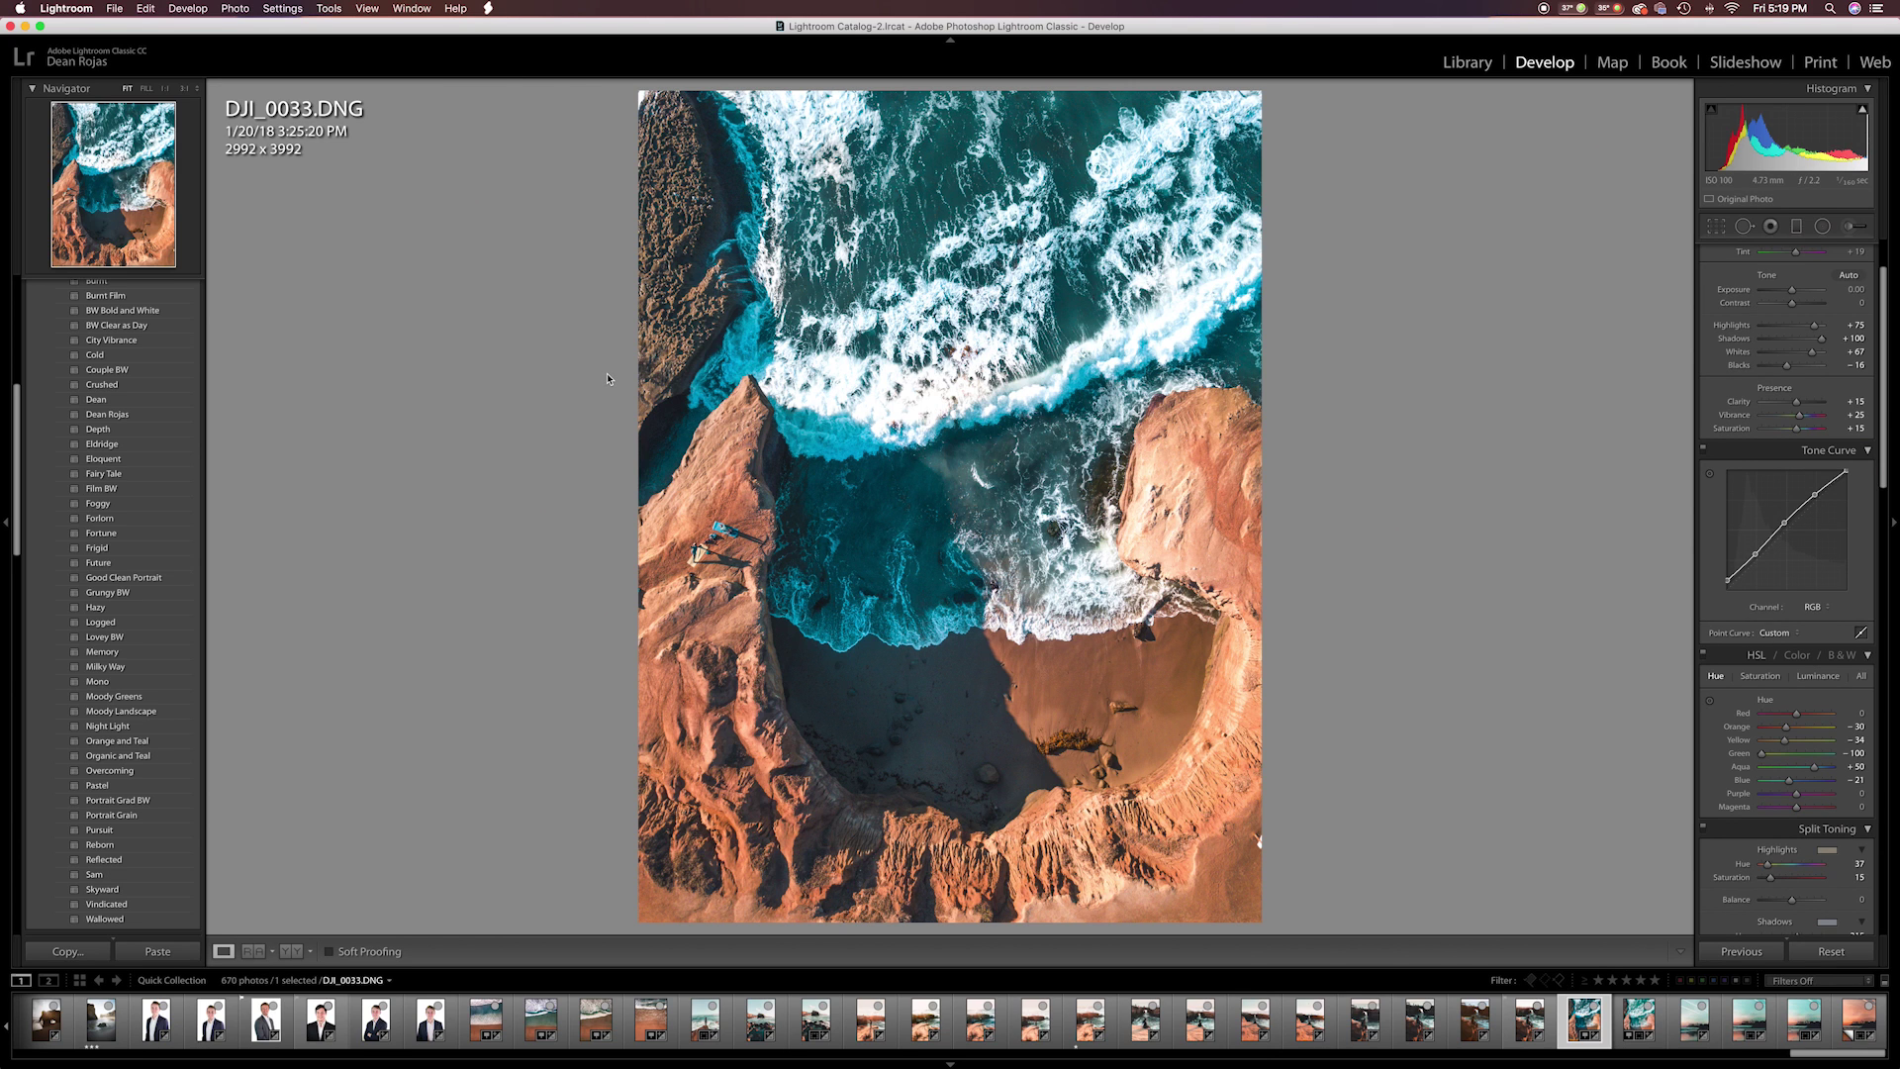